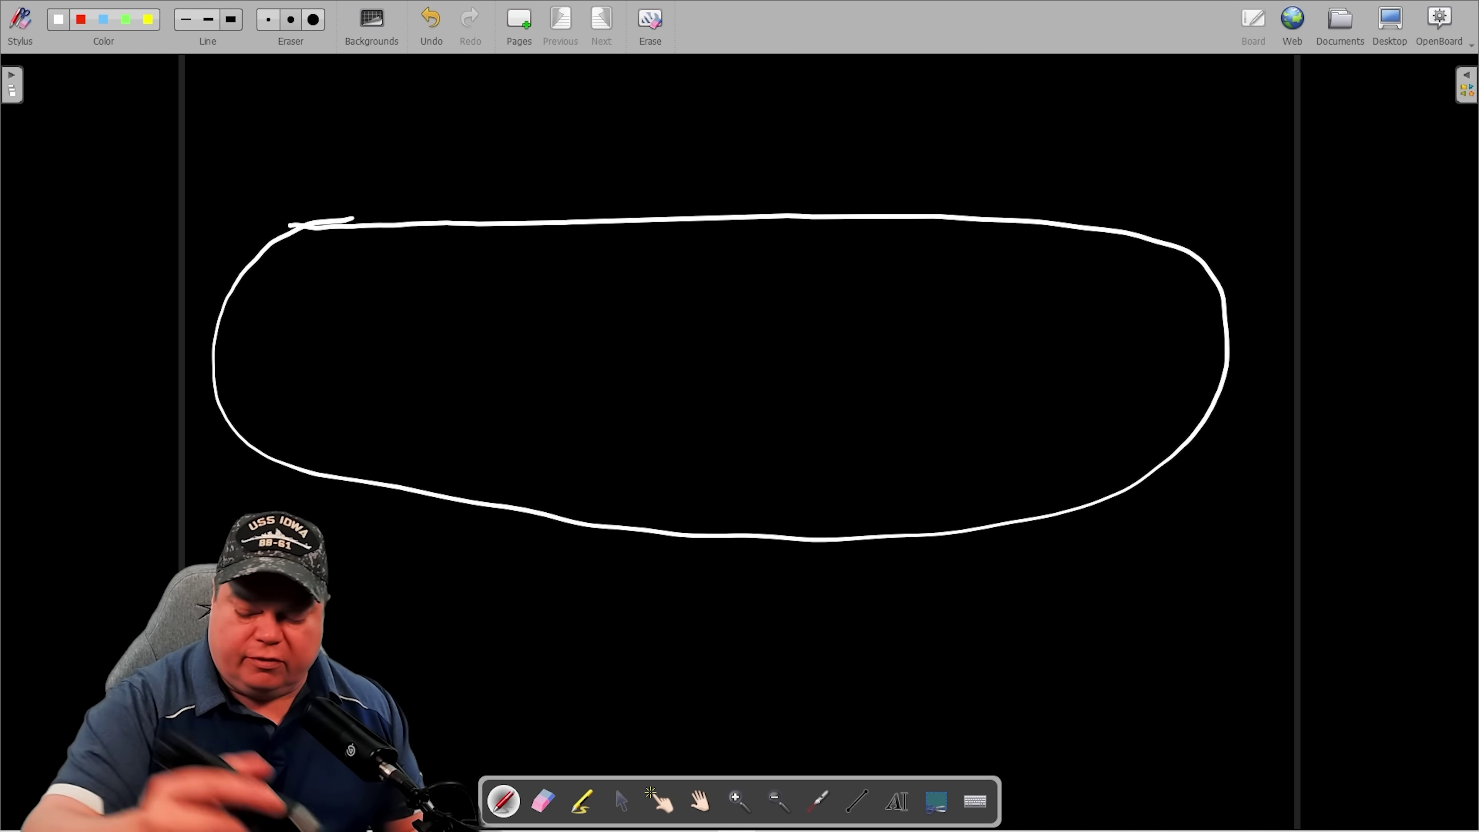
- Clear the board and redraw the long rounded white hull with a conning tower on top
{"action": "left_click", "coordinate": [657, 29]}
{"action": "mouse_move", "coordinate": [318, 237]}
{"action": "left_mouse_down"}
{"action": "mouse_move", "coordinate": [1080, 249]}
{"action": "mouse_move", "coordinate": [1231, 366]}
{"action": "mouse_move", "coordinate": [1014, 527]}
{"action": "mouse_move", "coordinate": [531, 524]}
{"action": "mouse_move", "coordinate": [235, 431]}
{"action": "mouse_move", "coordinate": [285, 254]}
{"action": "mouse_move", "coordinate": [383, 245]}
{"action": "left_mouse_up"}
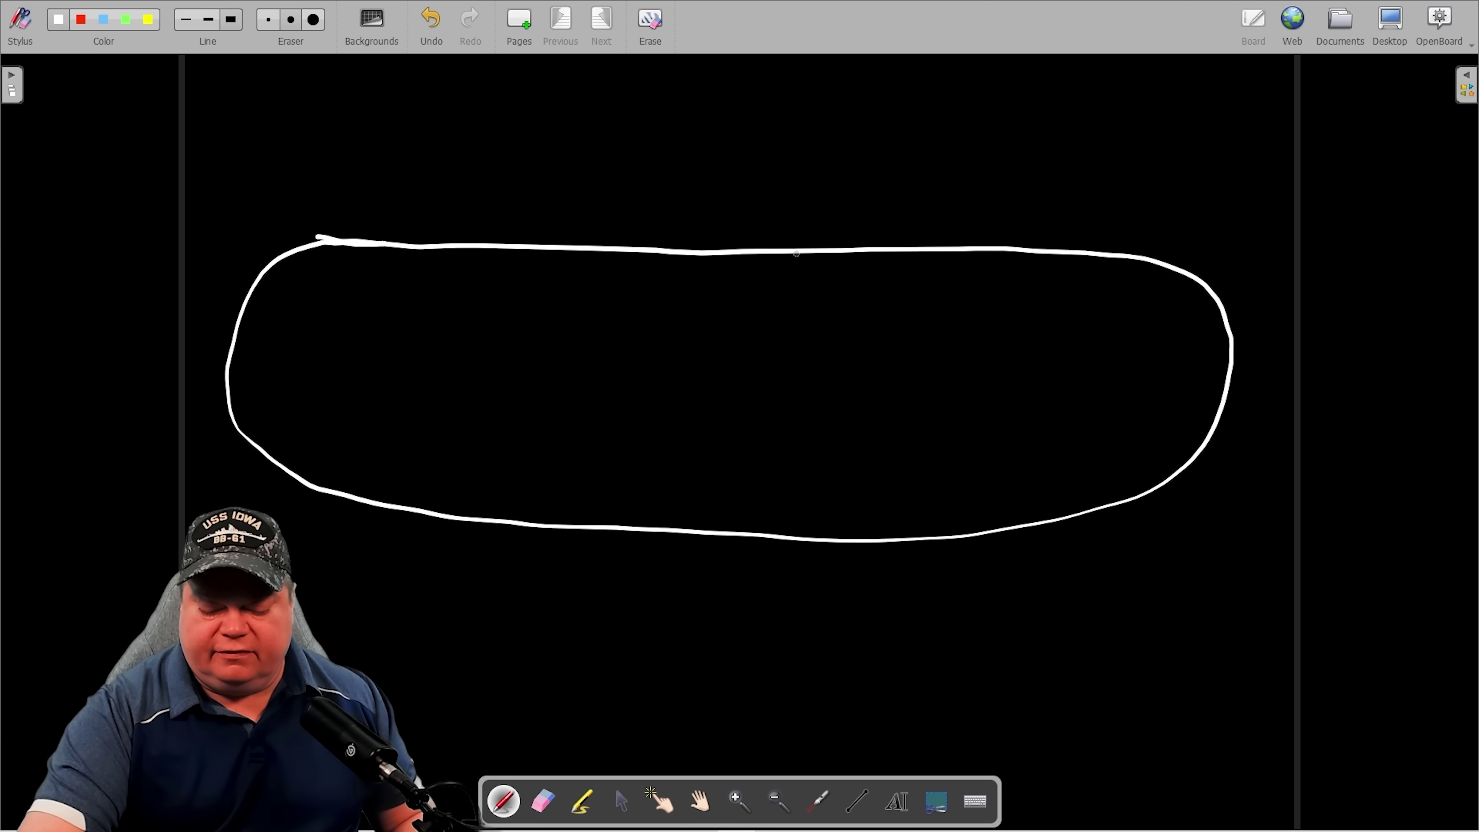
{"action": "mouse_move", "coordinate": [802, 252]}
{"action": "left_mouse_down"}
{"action": "mouse_move", "coordinate": [809, 115]}
{"action": "mouse_move", "coordinate": [925, 116]}
{"action": "mouse_move", "coordinate": [1006, 261]}
{"action": "left_mouse_up"}
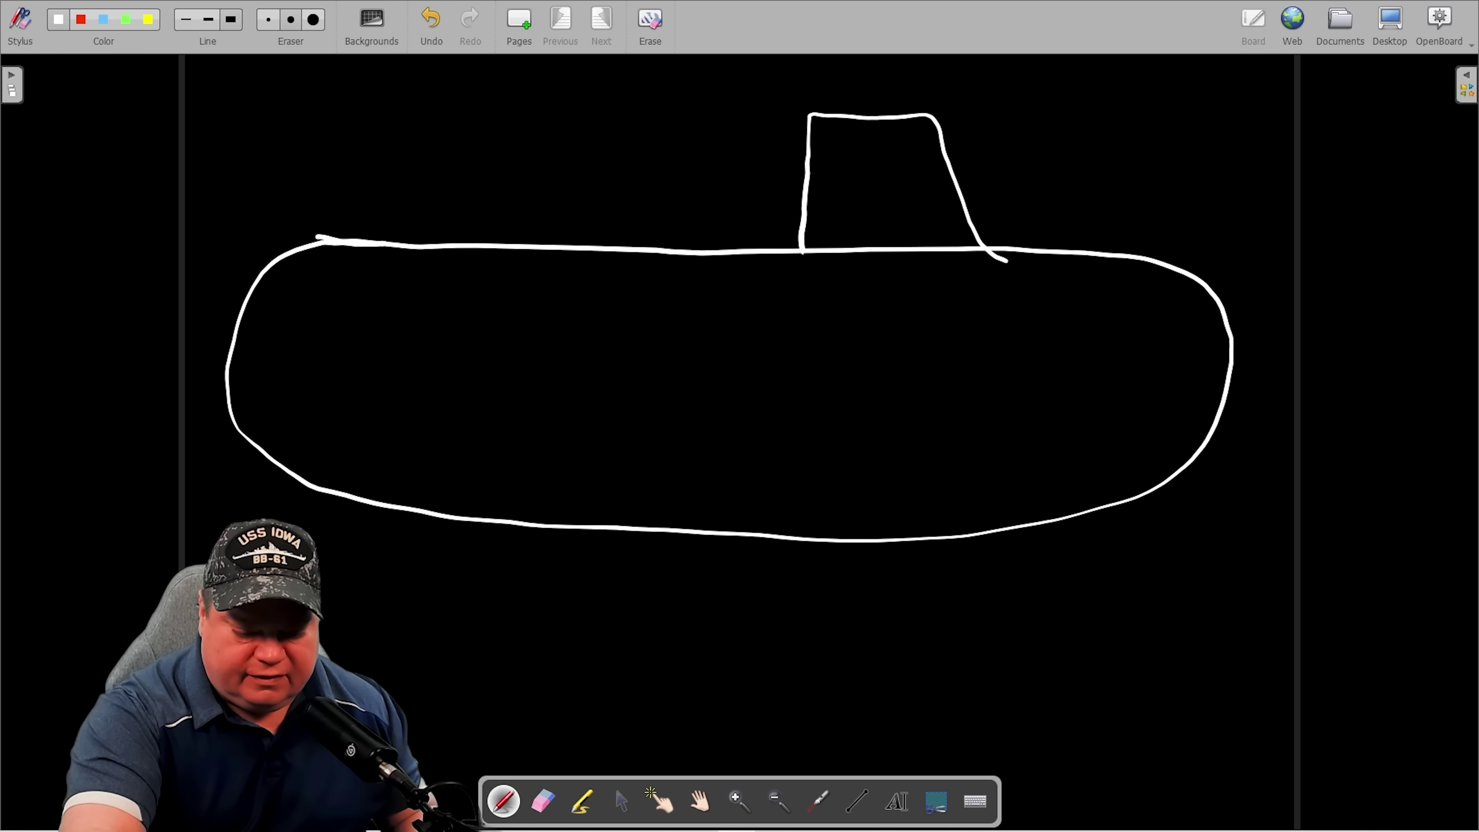
- Redo the conning tower stroke, then add curved dividers marking off the bow and stern sections
{"action": "left_click", "coordinate": [444, 28]}
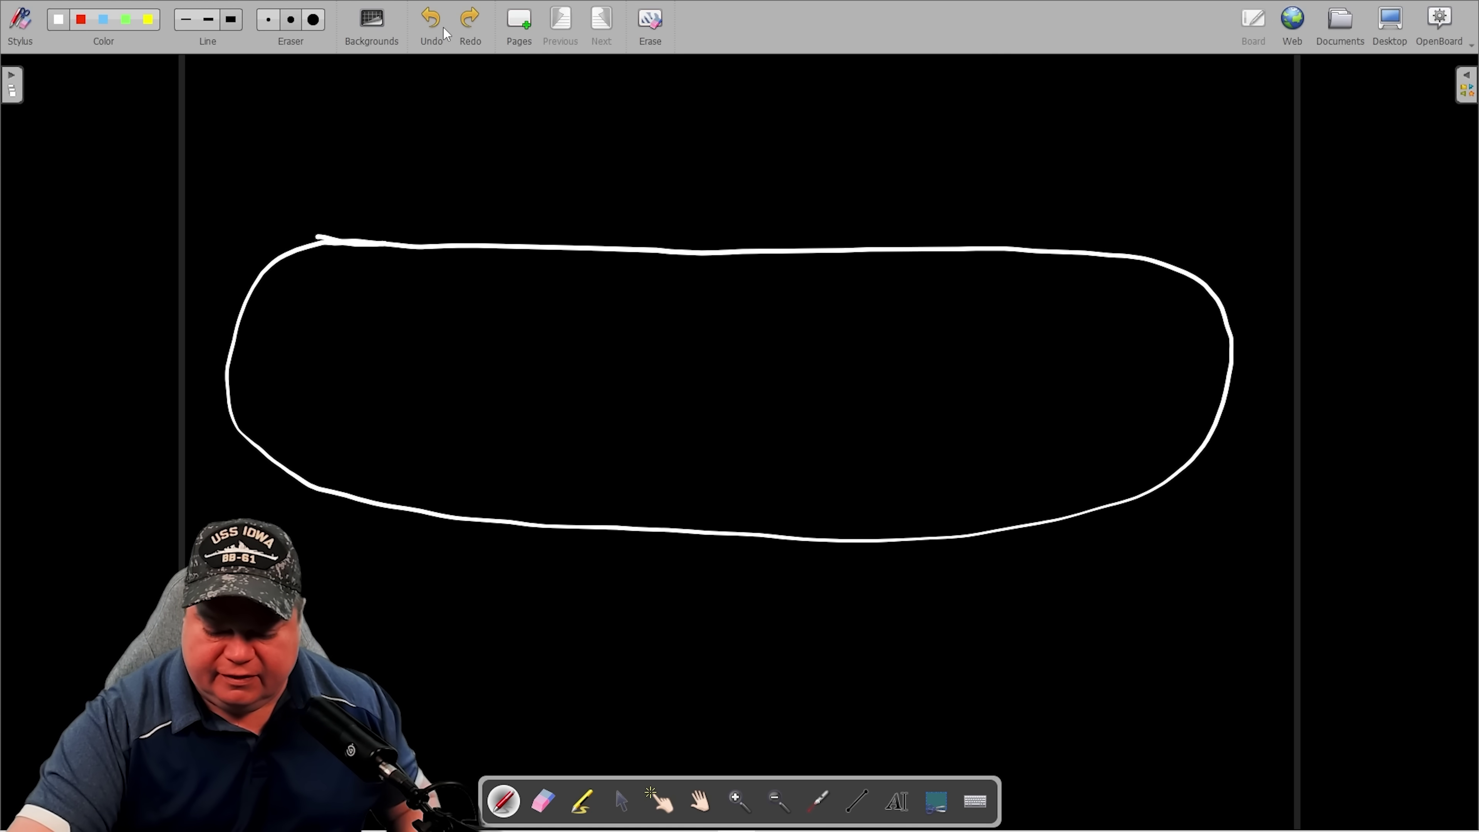
{"action": "mouse_move", "coordinate": [854, 255]}
{"action": "left_mouse_down"}
{"action": "mouse_move", "coordinate": [856, 141]}
{"action": "mouse_move", "coordinate": [917, 131]}
{"action": "mouse_move", "coordinate": [958, 147]}
{"action": "mouse_move", "coordinate": [960, 212]}
{"action": "mouse_move", "coordinate": [993, 250]}
{"action": "left_mouse_up"}
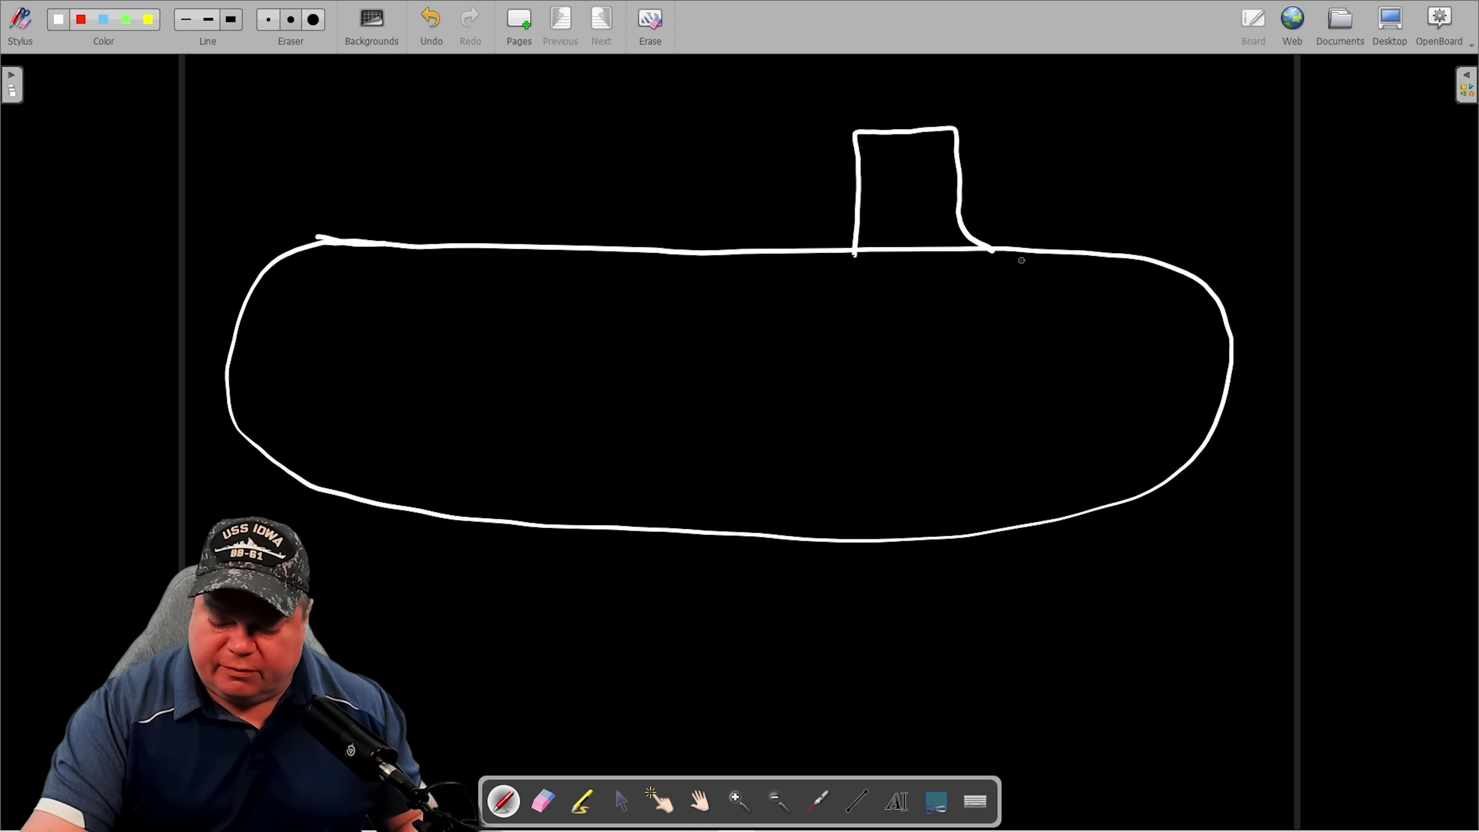
{"action": "mouse_move", "coordinate": [1011, 250]}
{"action": "left_mouse_down"}
{"action": "mouse_move", "coordinate": [1038, 287]}
{"action": "mouse_move", "coordinate": [1051, 393]}
{"action": "mouse_move", "coordinate": [999, 534]}
{"action": "left_mouse_up"}
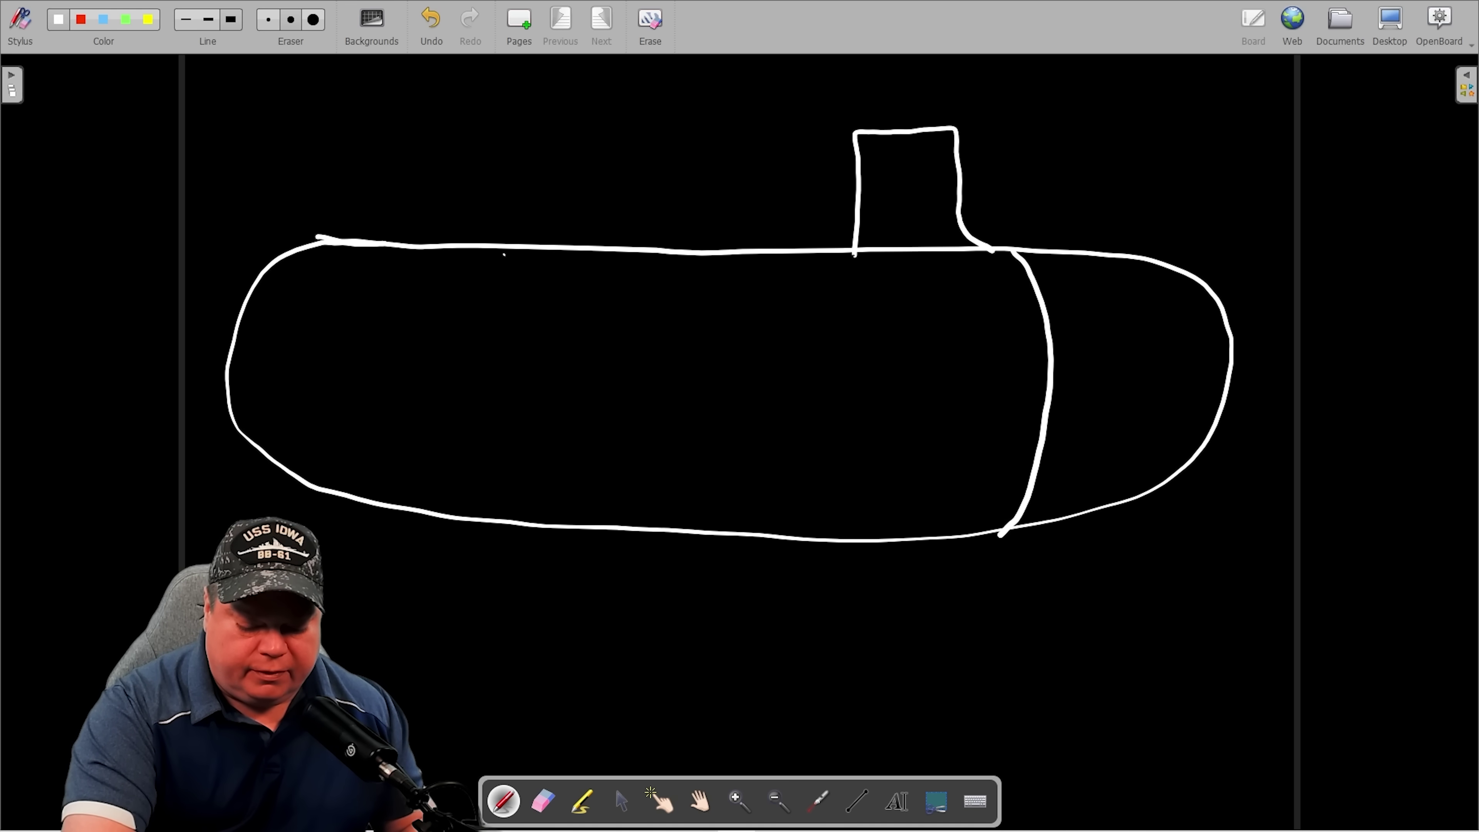
{"action": "mouse_move", "coordinate": [504, 251]}
{"action": "left_mouse_down"}
{"action": "mouse_move", "coordinate": [470, 346]}
{"action": "mouse_move", "coordinate": [492, 518]}
{"action": "mouse_move", "coordinate": [508, 533]}
{"action": "left_mouse_up"}
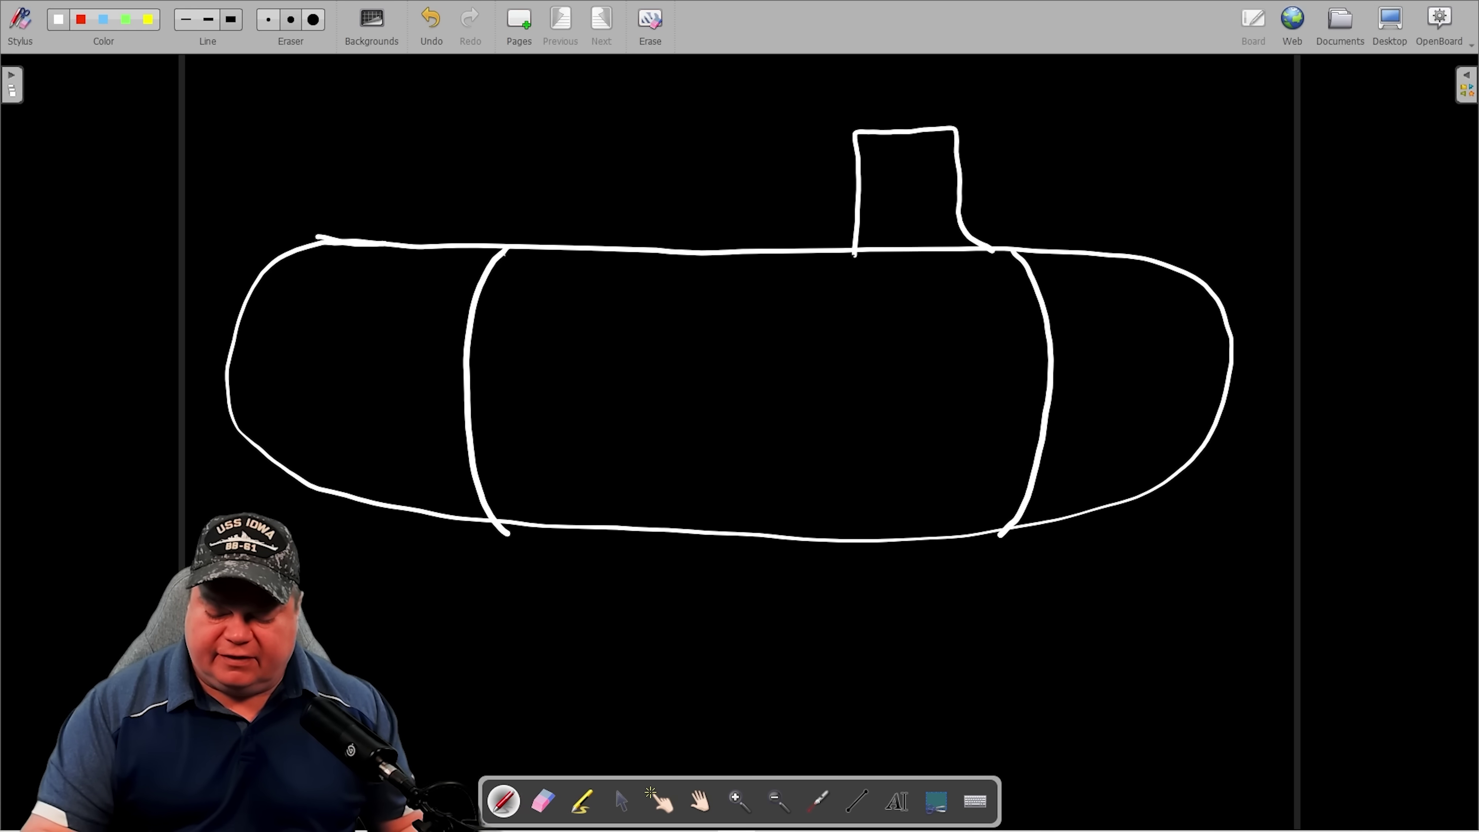
- Draw a white stick-figure sailor with eyes, a smile and a hat in the middle section
{"action": "mouse_move", "coordinate": [895, 304]}
{"action": "left_mouse_down"}
{"action": "mouse_move", "coordinate": [928, 350]}
{"action": "mouse_move", "coordinate": [884, 315]}
{"action": "left_mouse_up"}
{"action": "mouse_move", "coordinate": [893, 379]}
{"action": "left_mouse_down"}
{"action": "mouse_move", "coordinate": [896, 428]}
{"action": "mouse_move", "coordinate": [872, 473]}
{"action": "left_mouse_up"}
{"action": "left_click_drag", "start_coordinate": [899, 428], "coordinate": [915, 463]}
{"action": "left_click_drag", "start_coordinate": [921, 405], "coordinate": [899, 428]}
{"action": "left_click", "coordinate": [863, 349]}
{"action": "left_click", "coordinate": [897, 336]}
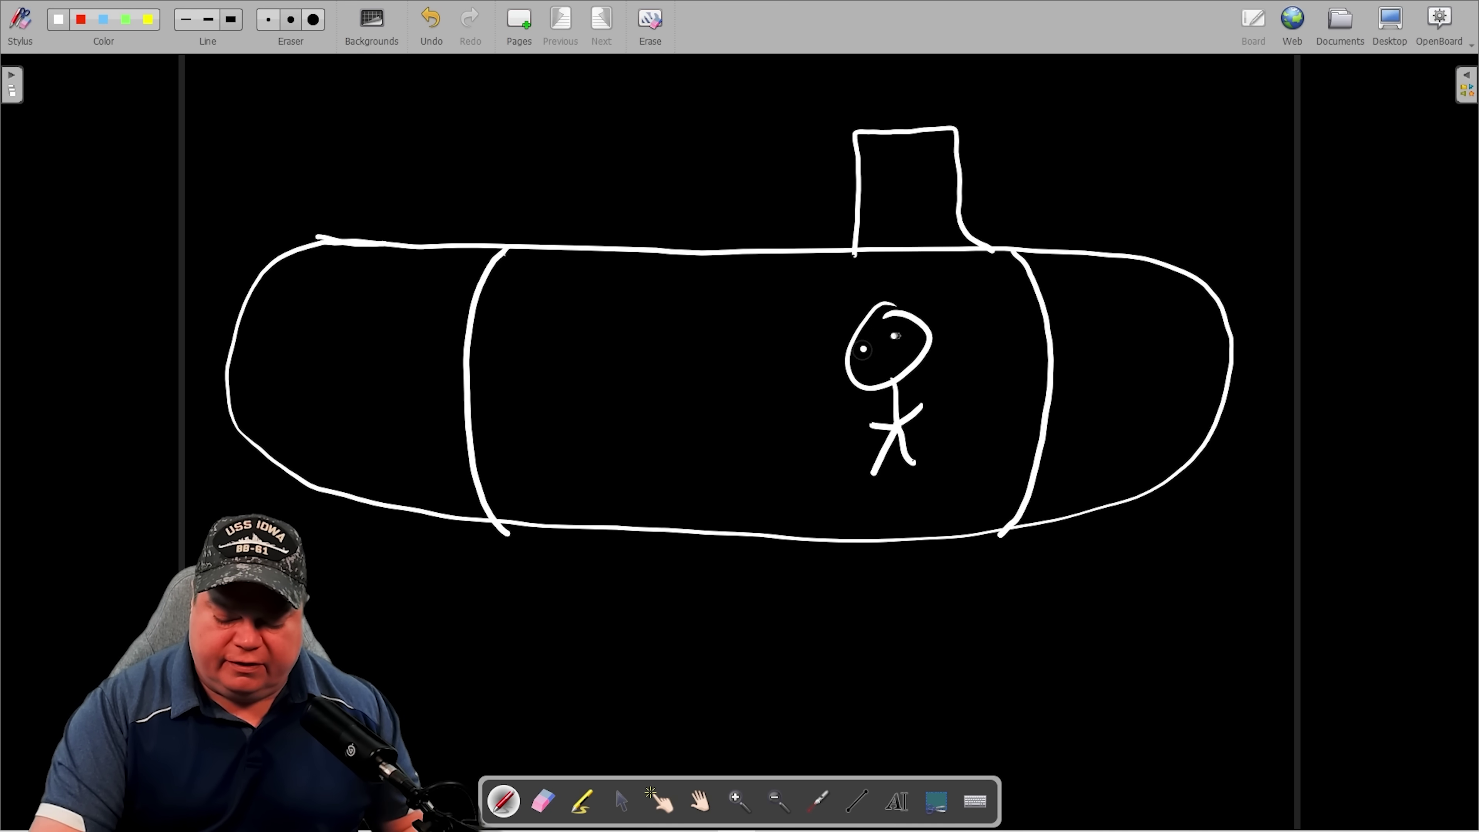
{"action": "mouse_move", "coordinate": [875, 359]}
{"action": "left_mouse_down"}
{"action": "mouse_move", "coordinate": [904, 349]}
{"action": "mouse_move", "coordinate": [885, 313]}
{"action": "mouse_move", "coordinate": [923, 321]}
{"action": "mouse_move", "coordinate": [836, 306]}
{"action": "left_mouse_up"}
{"action": "mouse_move", "coordinate": [837, 305]}
{"action": "left_mouse_down"}
{"action": "mouse_move", "coordinate": [920, 301]}
{"action": "mouse_move", "coordinate": [919, 327]}
{"action": "left_mouse_up"}
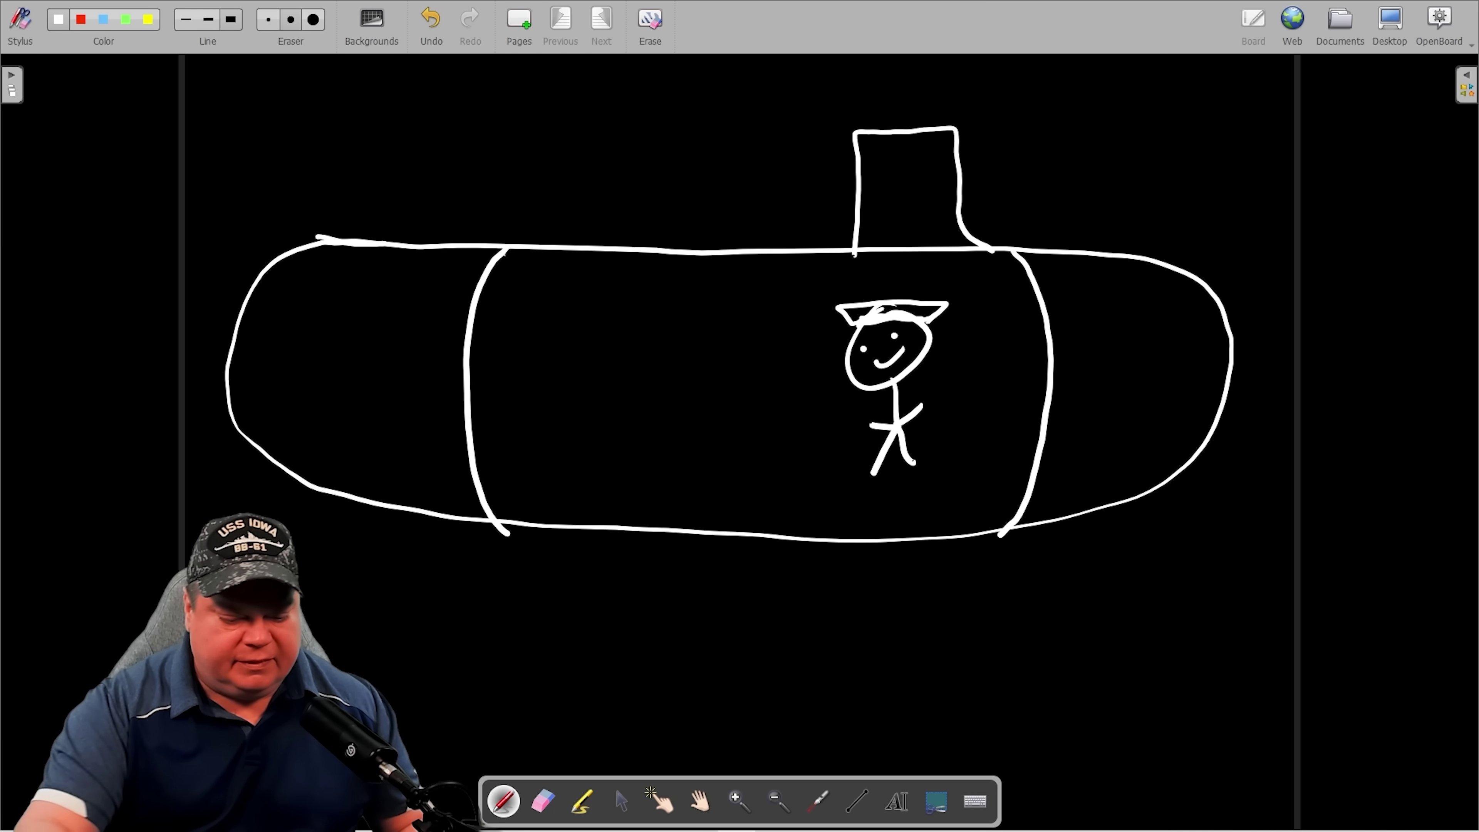
- In red, draw a small box beside the sailor and fill it with dots
{"action": "left_click", "coordinate": [82, 23]}
{"action": "mouse_move", "coordinate": [949, 374]}
{"action": "left_mouse_down"}
{"action": "mouse_move", "coordinate": [944, 342]}
{"action": "mouse_move", "coordinate": [978, 343]}
{"action": "mouse_move", "coordinate": [957, 397]}
{"action": "mouse_move", "coordinate": [947, 370]}
{"action": "left_mouse_up"}
{"action": "left_click", "coordinate": [961, 358]}
{"action": "left_click", "coordinate": [960, 379]}
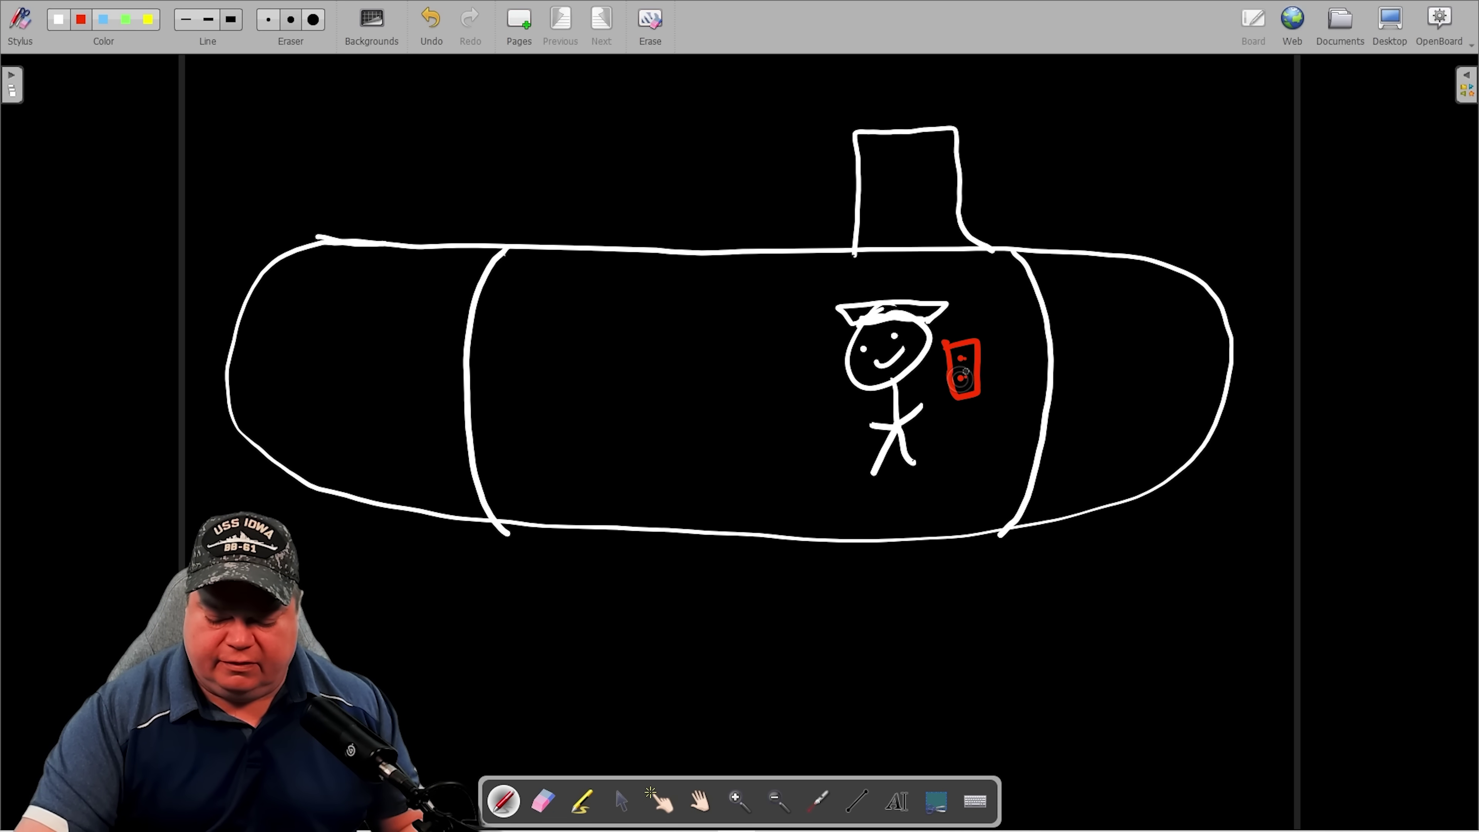
{"action": "left_click", "coordinate": [969, 360]}
{"action": "left_click", "coordinate": [966, 377]}
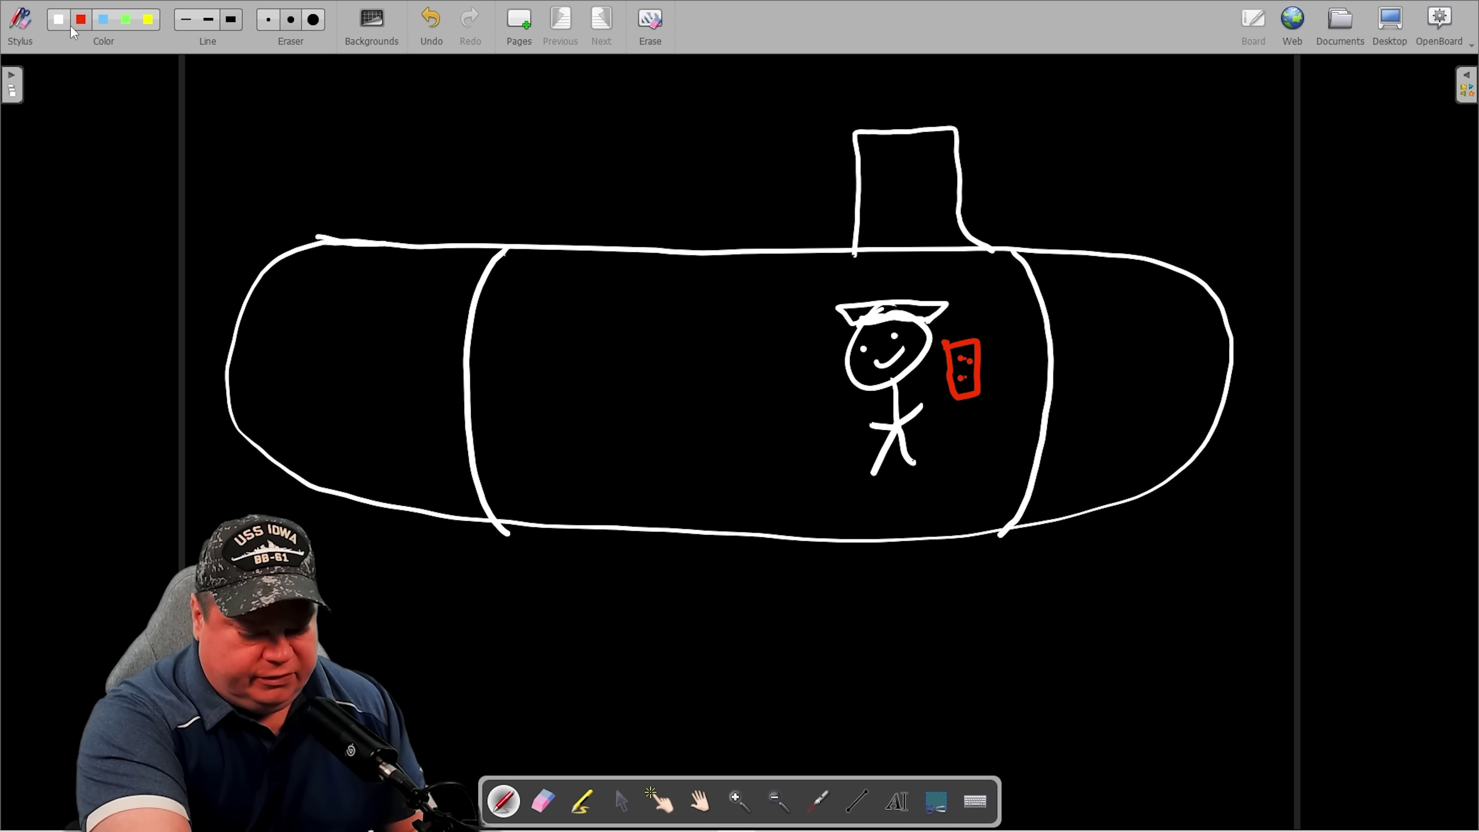
- Mark green vents on top of the right and left end tanks
{"action": "left_click", "coordinate": [60, 21]}
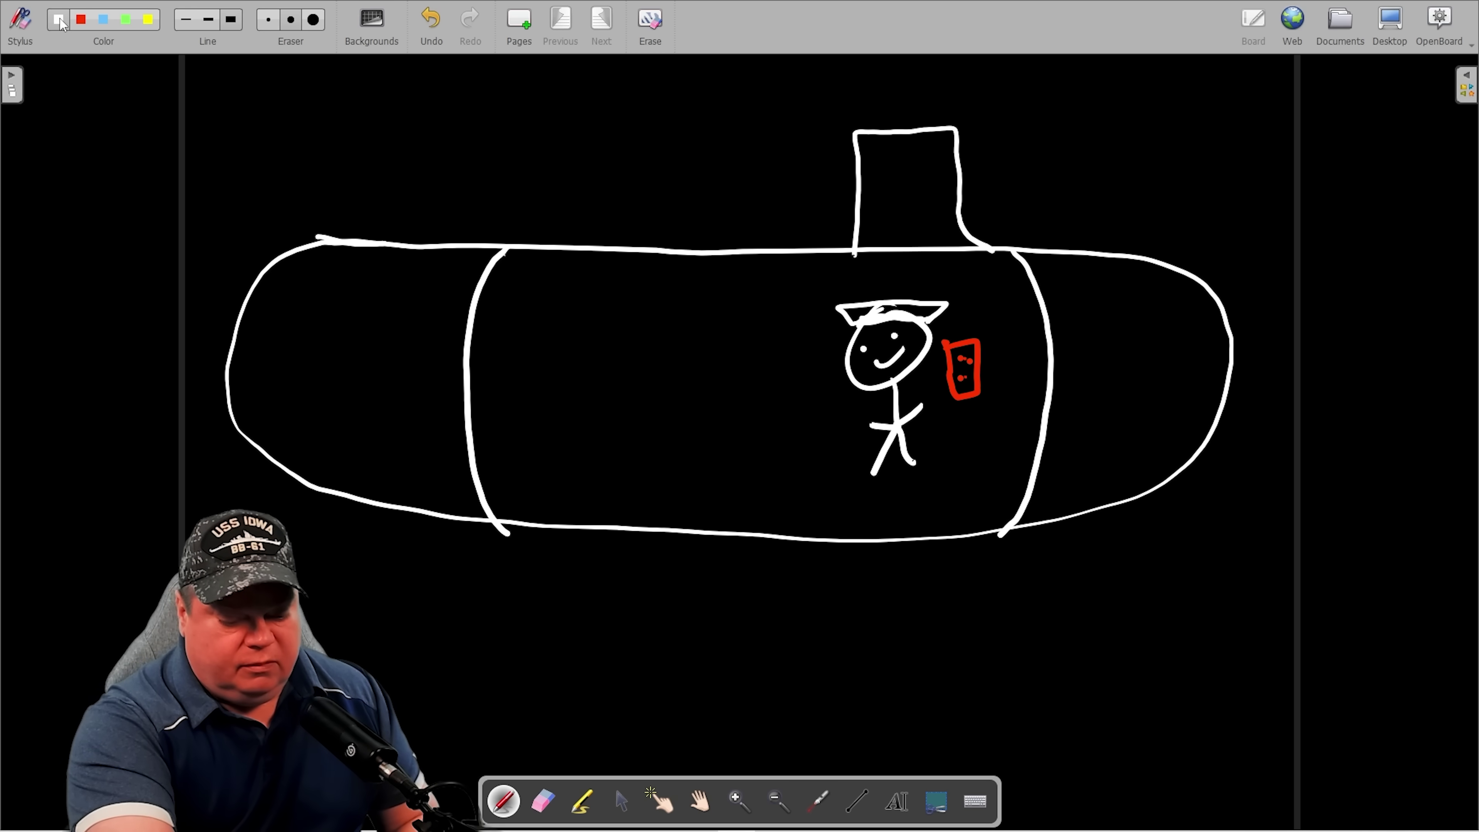
{"action": "left_click", "coordinate": [127, 20]}
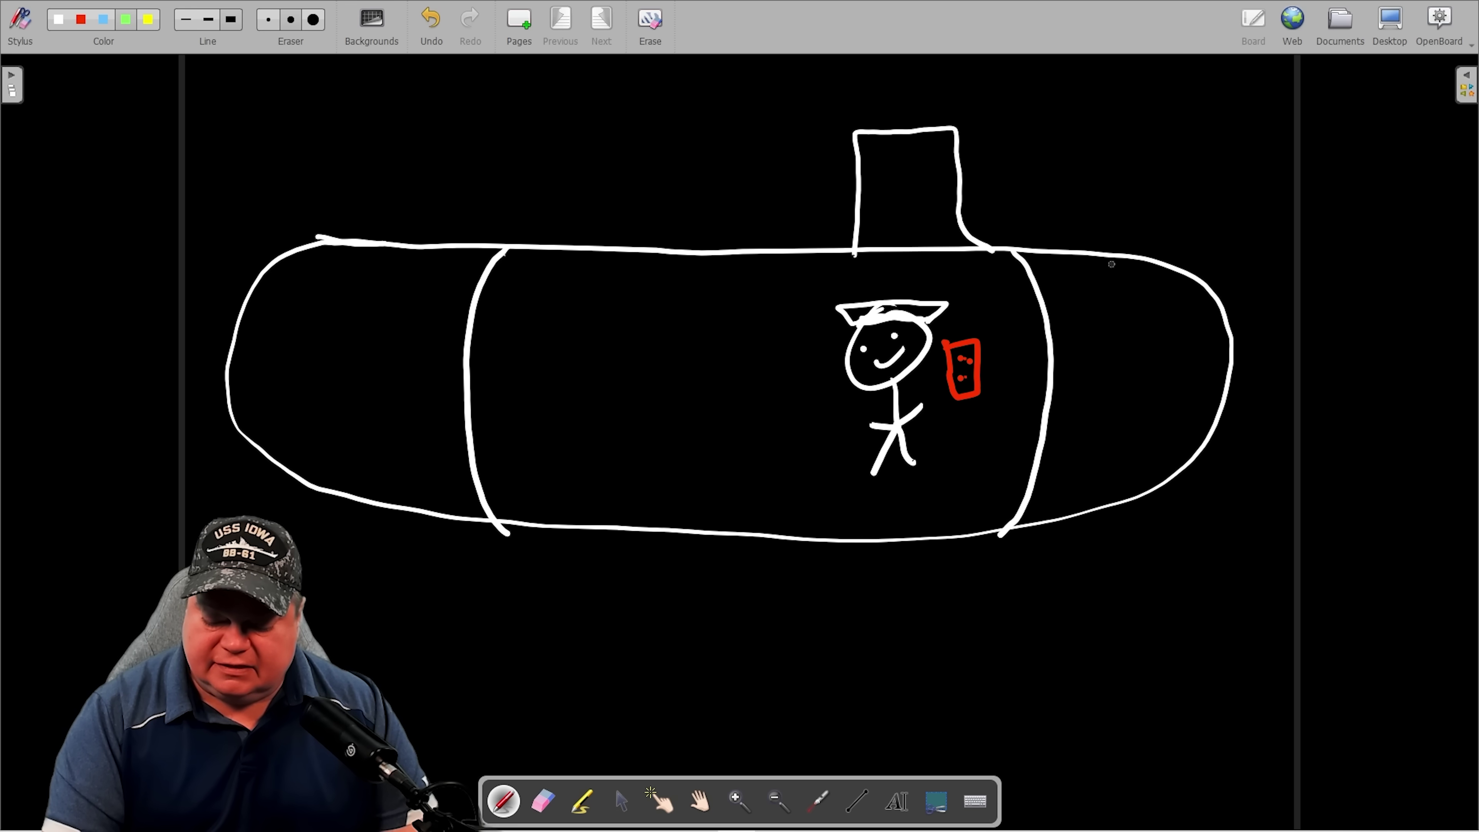
{"action": "left_click_drag", "start_coordinate": [1105, 262], "coordinate": [1130, 265]}
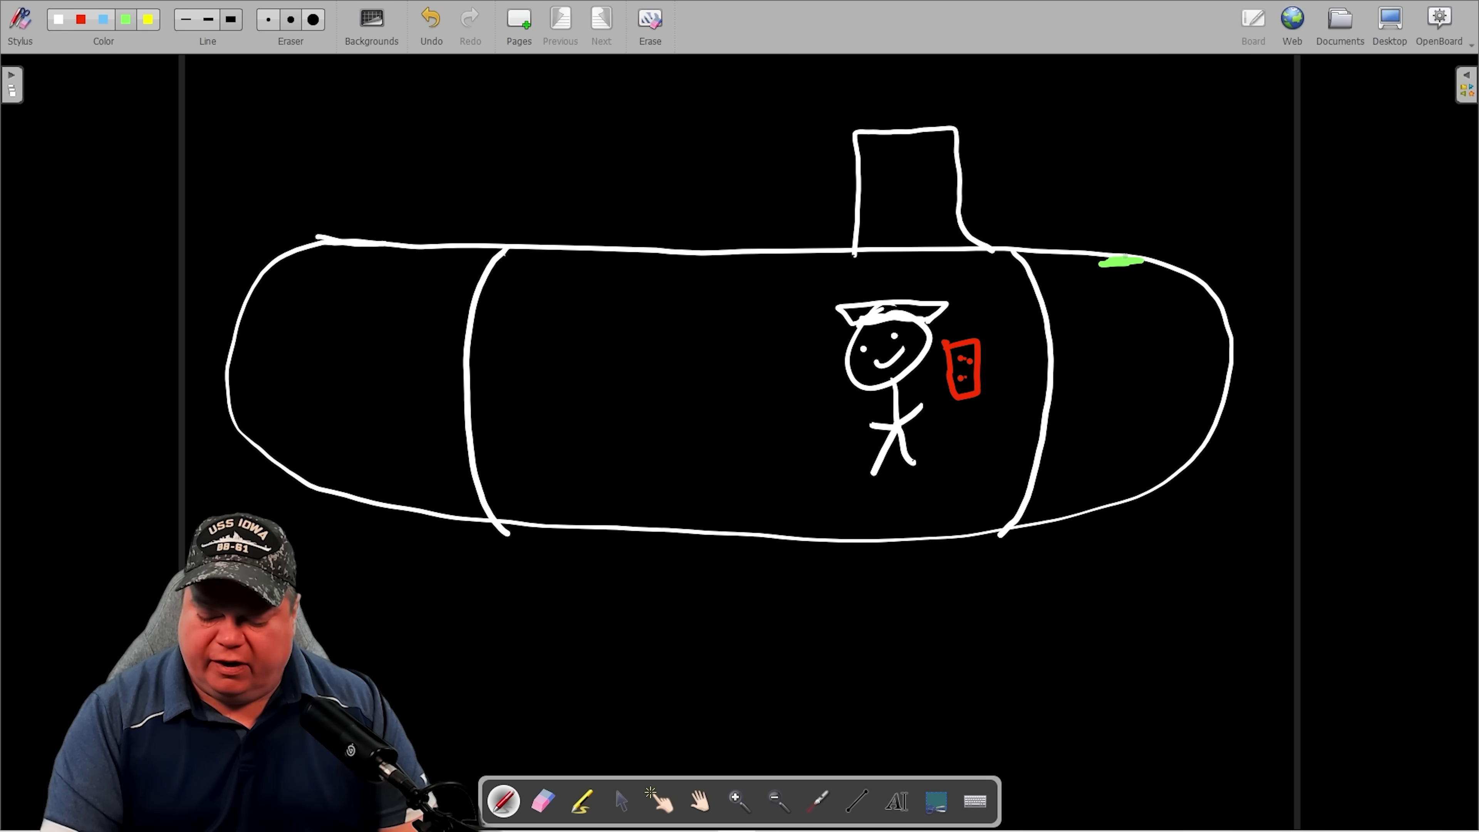
{"action": "mouse_move", "coordinate": [376, 251]}
{"action": "left_mouse_down"}
{"action": "mouse_move", "coordinate": [407, 246]}
{"action": "mouse_move", "coordinate": [365, 254]}
{"action": "left_mouse_up"}
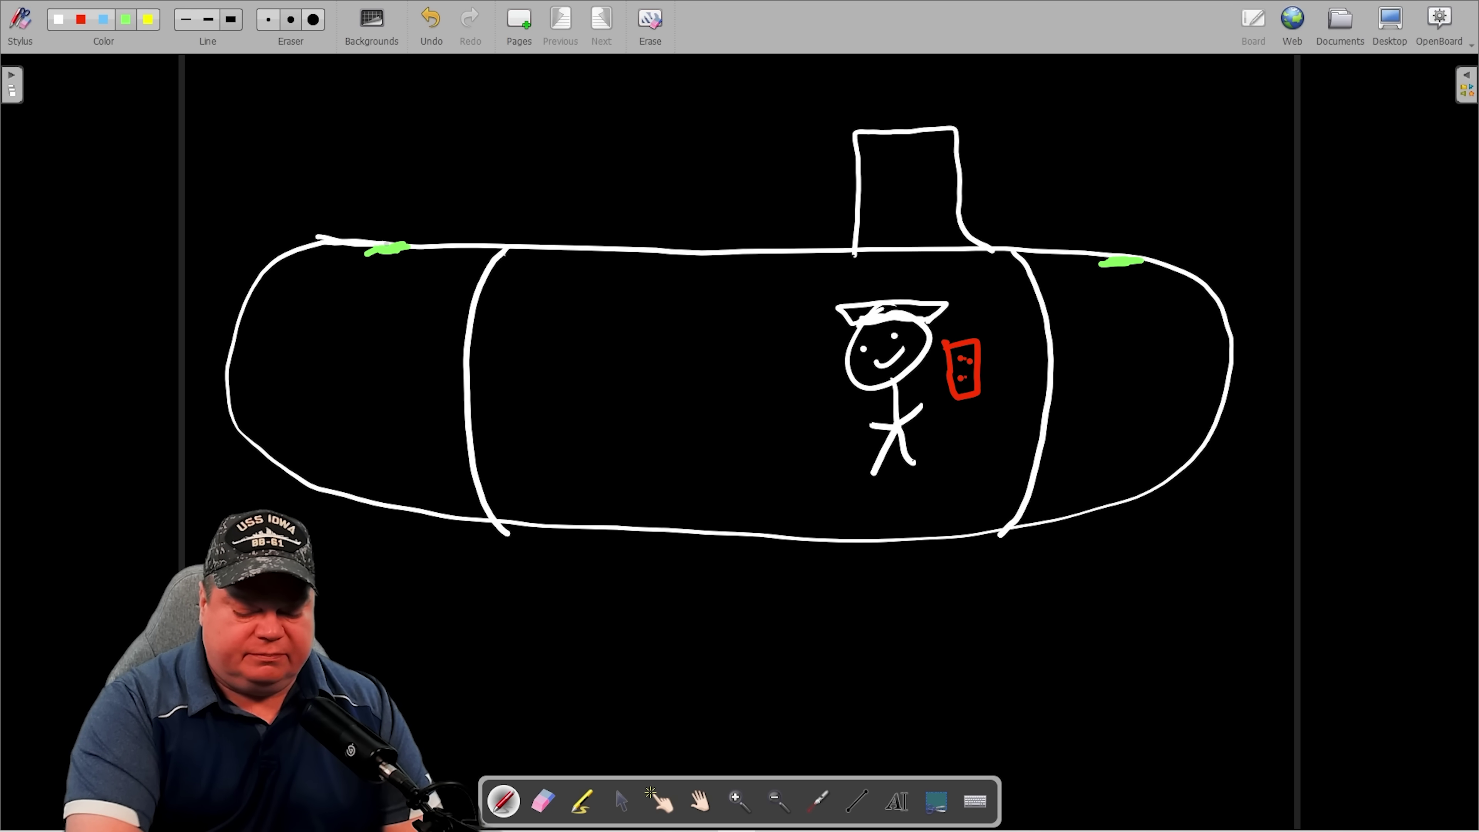
- Draw small green grates along the bottoms of the right and left end tanks
{"action": "left_click", "coordinate": [104, 21]}
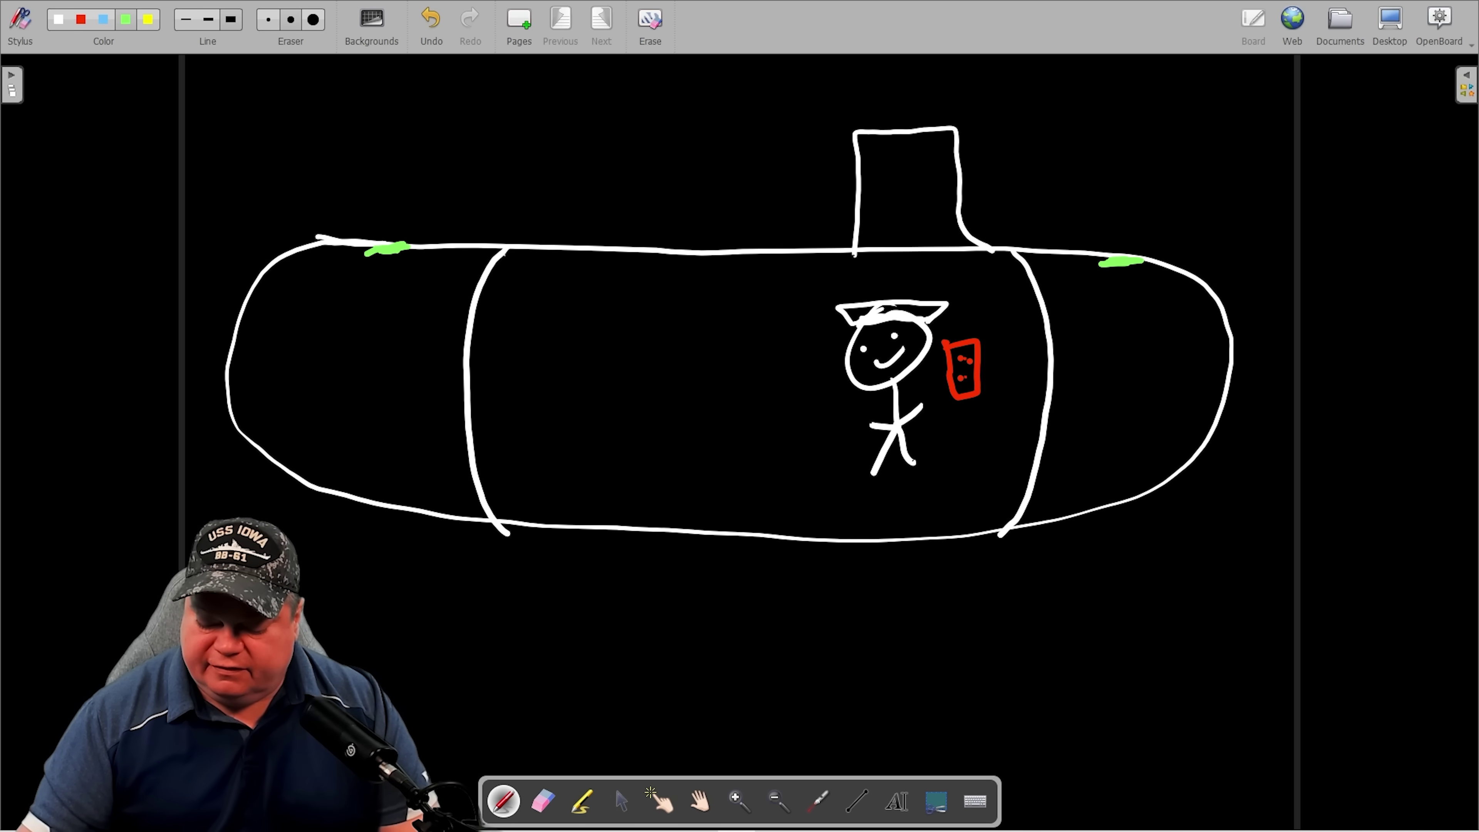
{"action": "mouse_move", "coordinate": [1064, 509]}
{"action": "left_mouse_down"}
{"action": "mouse_move", "coordinate": [1098, 516]}
{"action": "mouse_move", "coordinate": [1065, 530]}
{"action": "mouse_move", "coordinate": [1140, 481]}
{"action": "mouse_move", "coordinate": [1114, 513]}
{"action": "left_mouse_up"}
{"action": "left_click", "coordinate": [1110, 496]}
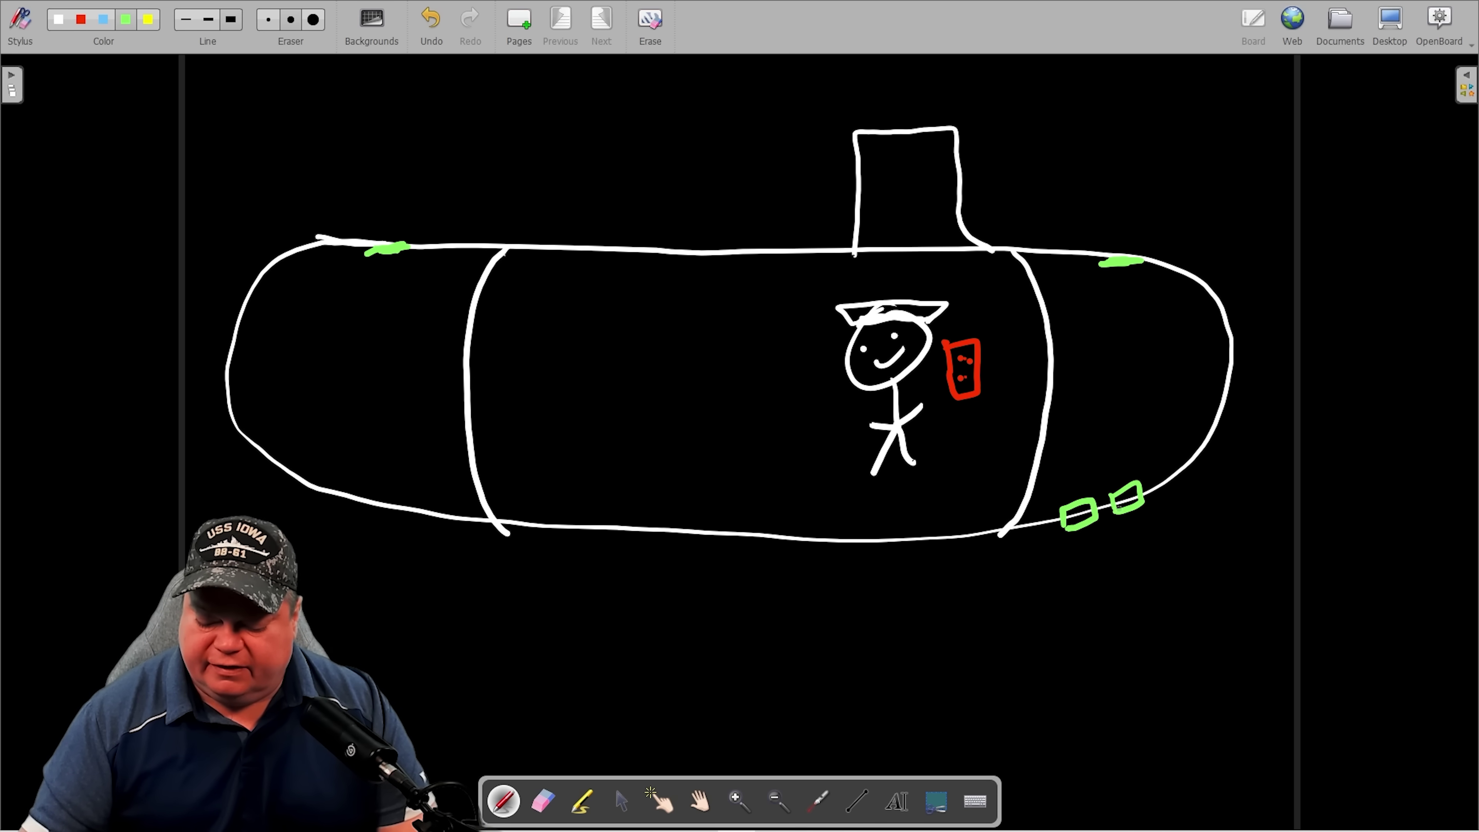
{"action": "mouse_move", "coordinate": [408, 492]}
{"action": "left_mouse_down"}
{"action": "mouse_move", "coordinate": [405, 517]}
{"action": "mouse_move", "coordinate": [447, 529]}
{"action": "mouse_move", "coordinate": [349, 516]}
{"action": "left_mouse_up"}
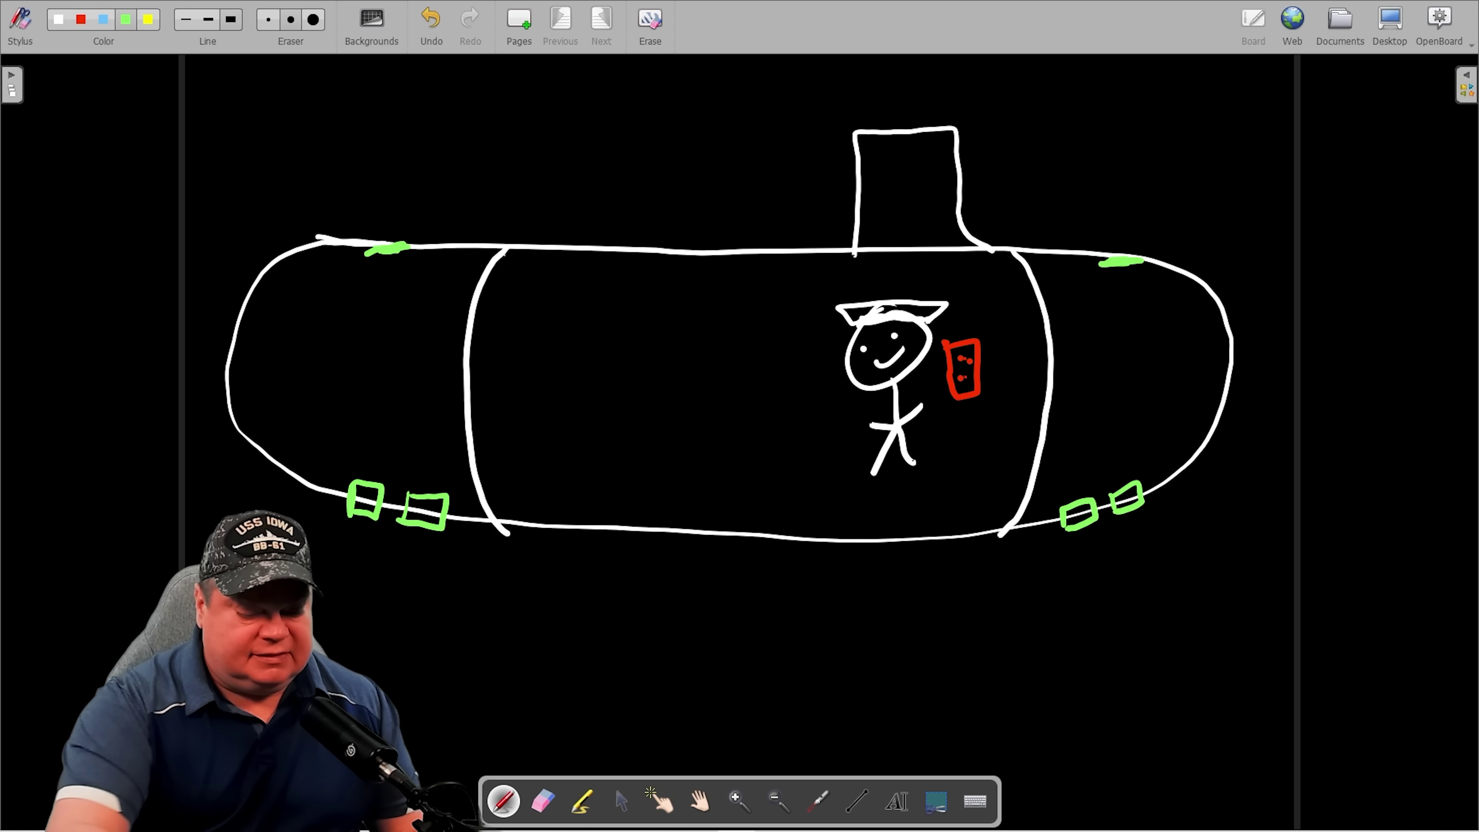
- Draw white spray lines rising above the right and left top vents
{"action": "left_click", "coordinate": [59, 21]}
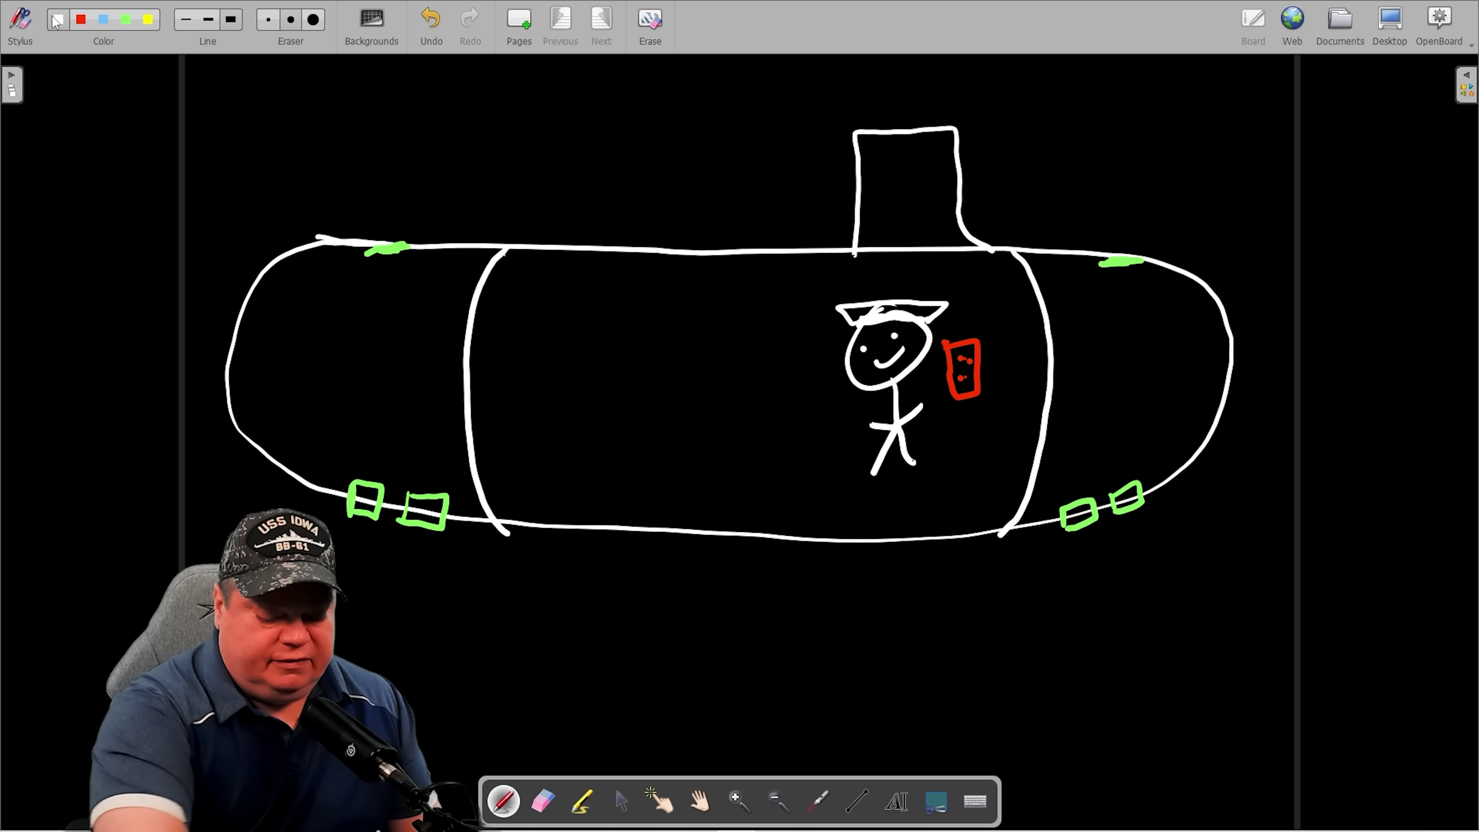
{"action": "mouse_move", "coordinate": [1111, 251]}
{"action": "left_mouse_down"}
{"action": "mouse_move", "coordinate": [1088, 148]}
{"action": "mouse_move", "coordinate": [1129, 141]}
{"action": "left_mouse_up"}
{"action": "mouse_move", "coordinate": [1139, 245]}
{"action": "left_mouse_down"}
{"action": "mouse_move", "coordinate": [1171, 135]}
{"action": "mouse_move", "coordinate": [1196, 167]}
{"action": "left_mouse_up"}
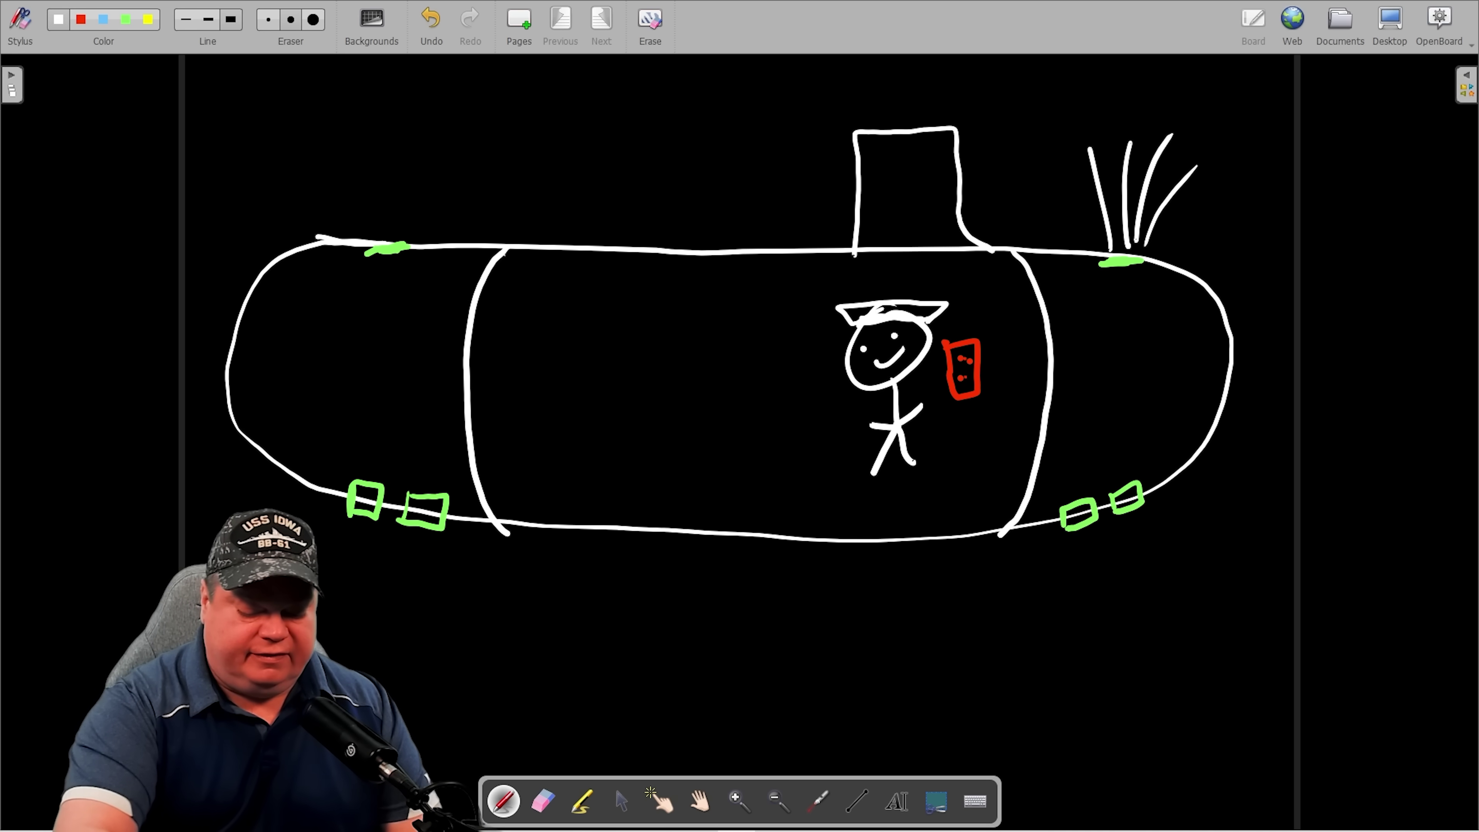
{"action": "mouse_move", "coordinate": [381, 241]}
{"action": "left_mouse_down"}
{"action": "mouse_move", "coordinate": [360, 143]}
{"action": "mouse_move", "coordinate": [388, 157]}
{"action": "mouse_move", "coordinate": [423, 148]}
{"action": "left_mouse_up"}
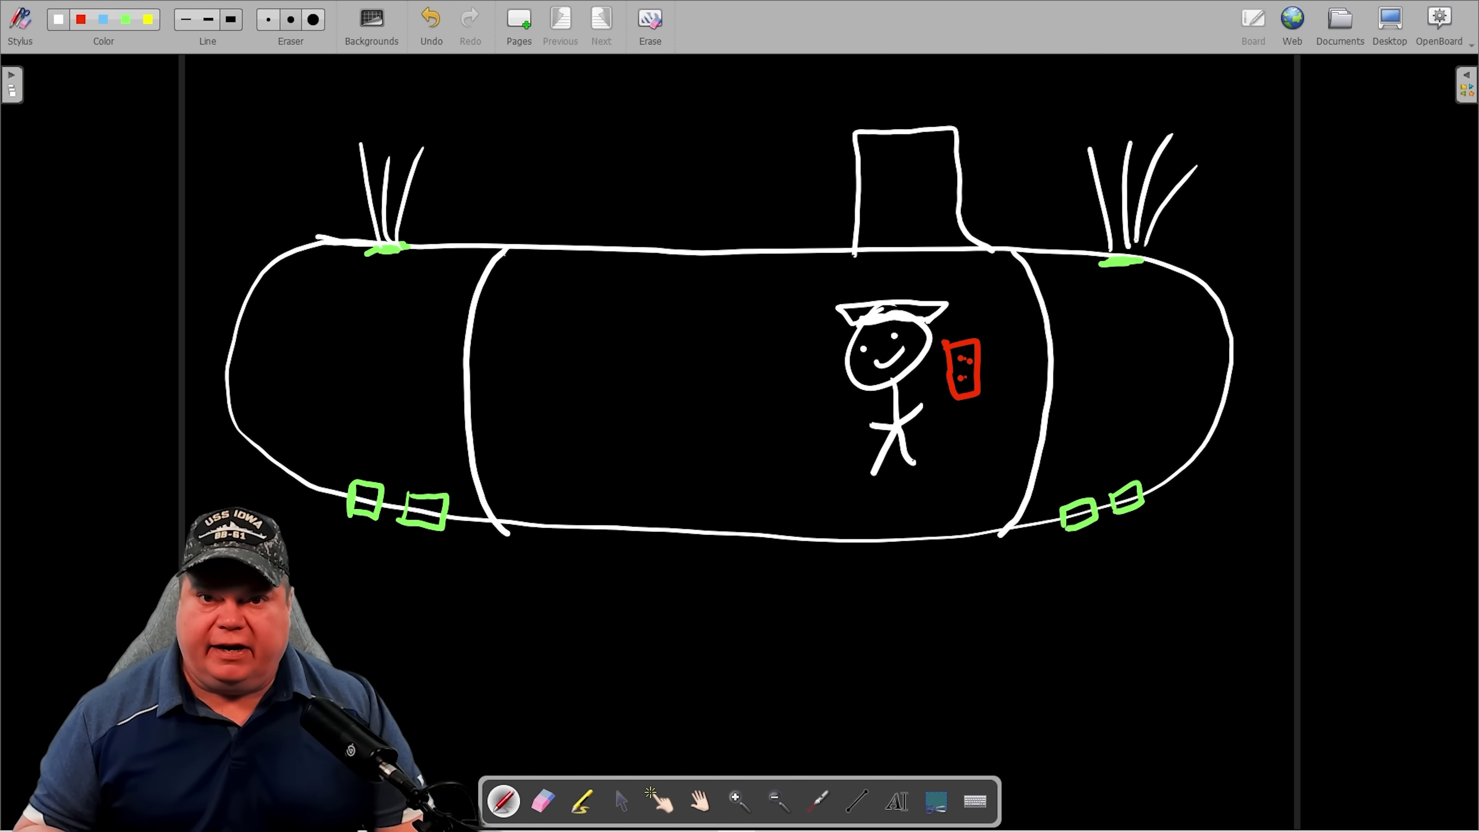
- Draw blue water streams rising from the lower-left and lower-right grates
{"action": "left_click", "coordinate": [105, 19]}
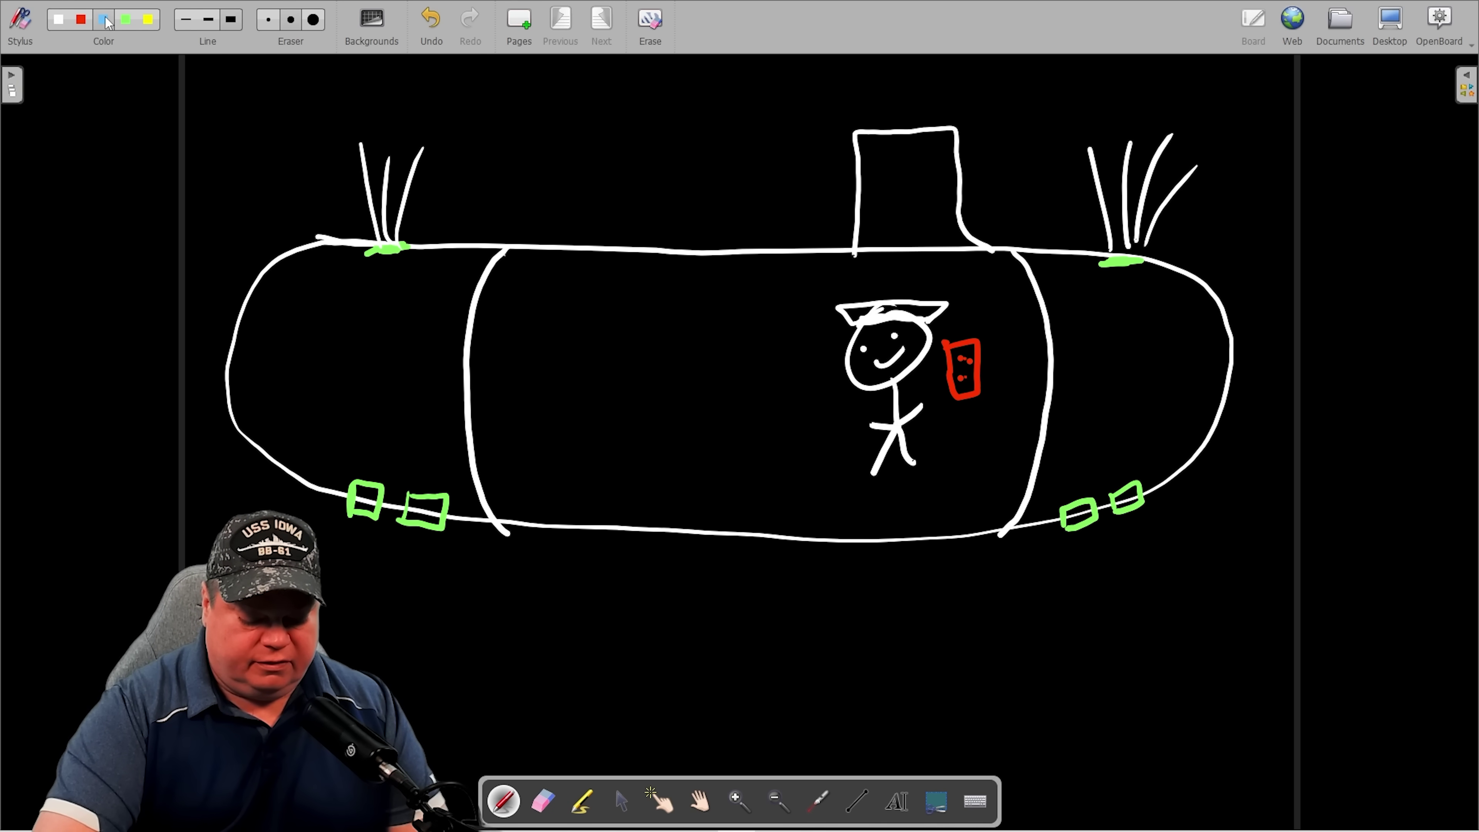
{"action": "mouse_move", "coordinate": [361, 498]}
{"action": "left_mouse_down"}
{"action": "mouse_move", "coordinate": [314, 379]}
{"action": "mouse_move", "coordinate": [346, 362]}
{"action": "mouse_move", "coordinate": [387, 404]}
{"action": "mouse_move", "coordinate": [394, 383]}
{"action": "left_mouse_up"}
{"action": "left_click_drag", "start_coordinate": [416, 507], "coordinate": [401, 391]}
{"action": "left_click_drag", "start_coordinate": [431, 508], "coordinate": [419, 383]}
{"action": "left_click_drag", "start_coordinate": [435, 516], "coordinate": [447, 395]}
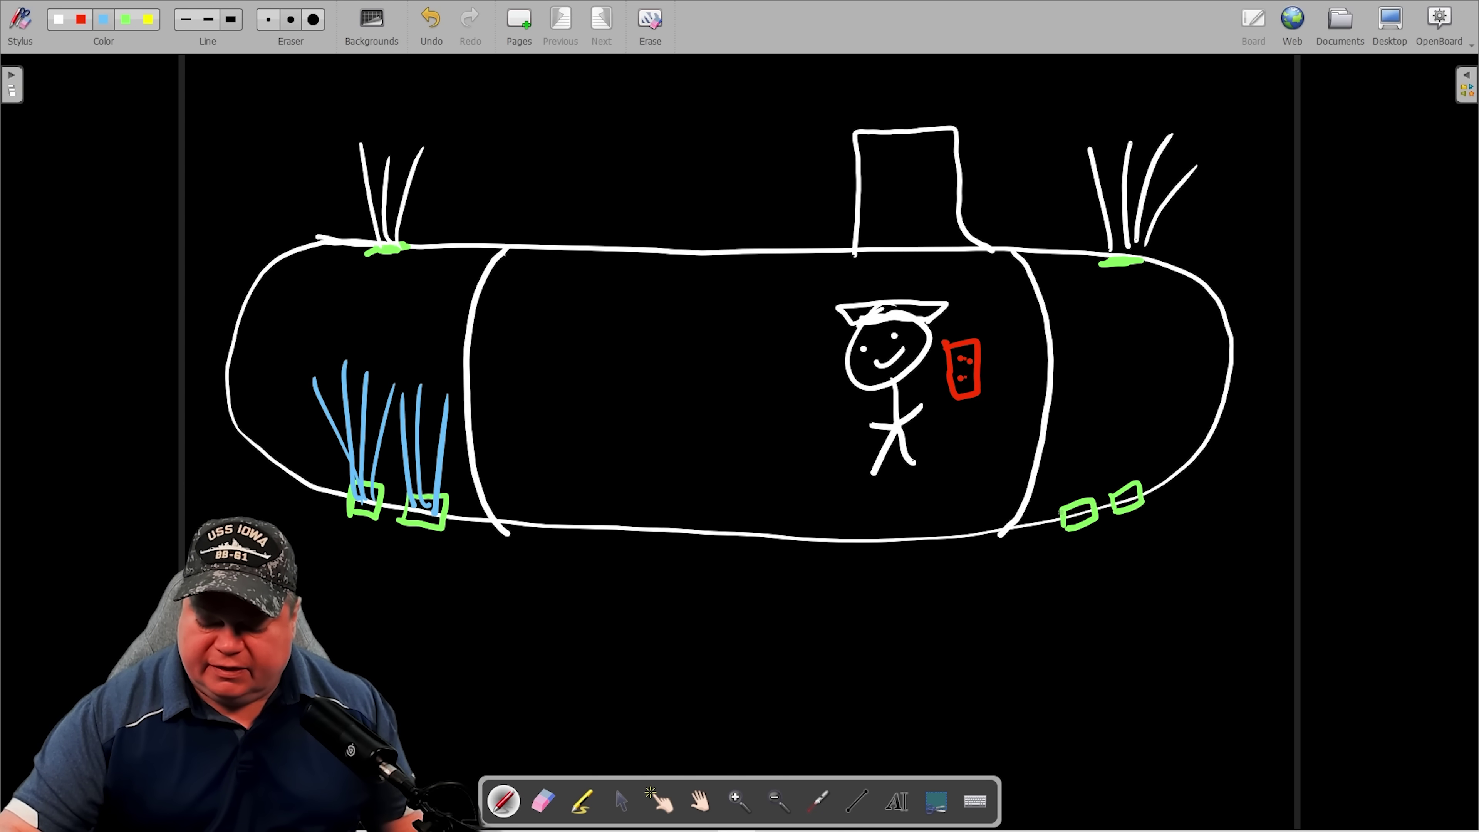
{"action": "mouse_move", "coordinate": [1072, 509]}
{"action": "left_mouse_down"}
{"action": "mouse_move", "coordinate": [1070, 428]}
{"action": "mouse_move", "coordinate": [1100, 423]}
{"action": "left_mouse_up"}
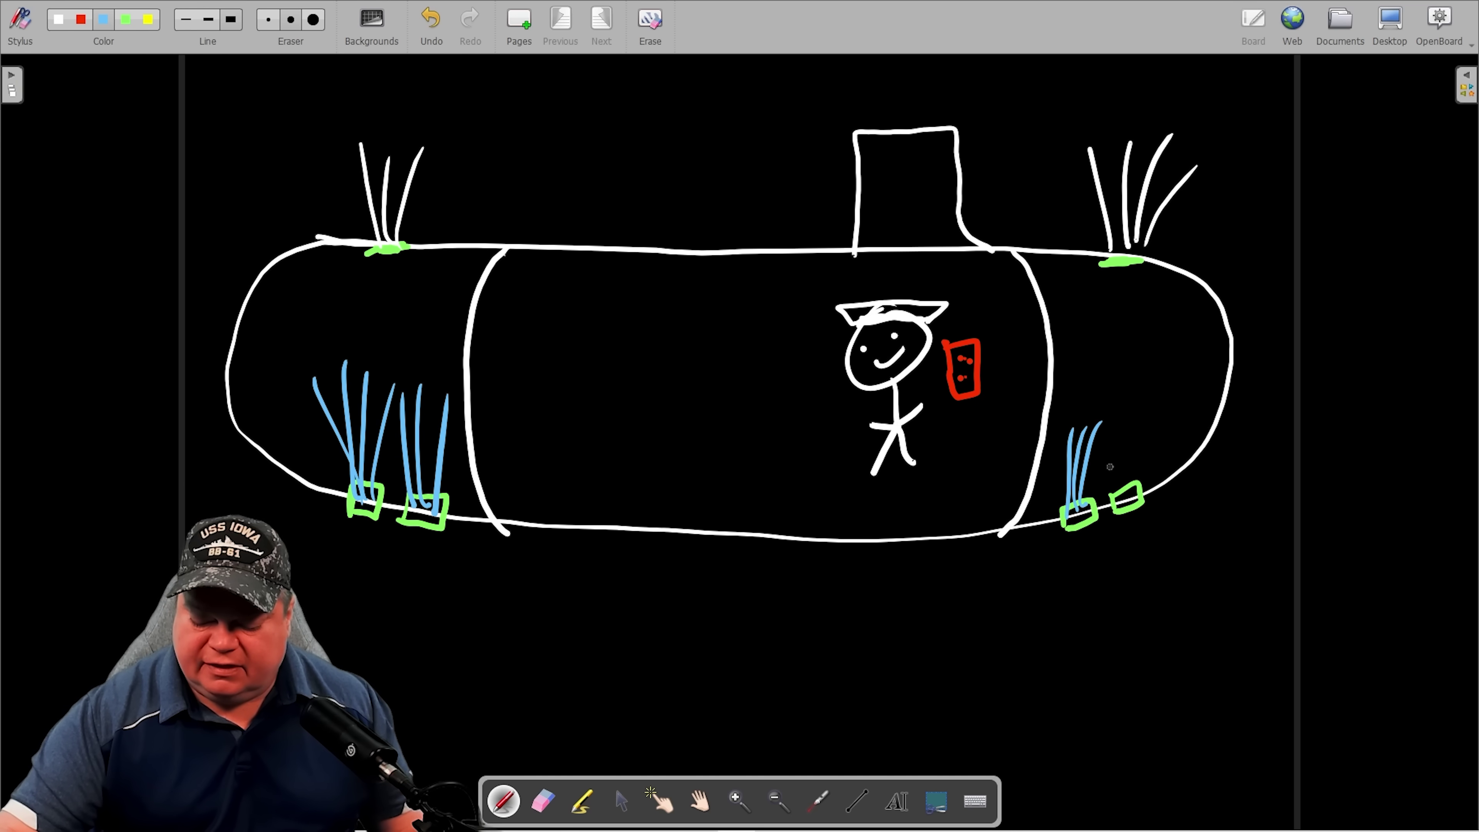
{"action": "mouse_move", "coordinate": [1114, 497]}
{"action": "left_mouse_down"}
{"action": "mouse_move", "coordinate": [1110, 431]}
{"action": "mouse_move", "coordinate": [1143, 414]}
{"action": "mouse_move", "coordinate": [1158, 432]}
{"action": "left_mouse_up"}
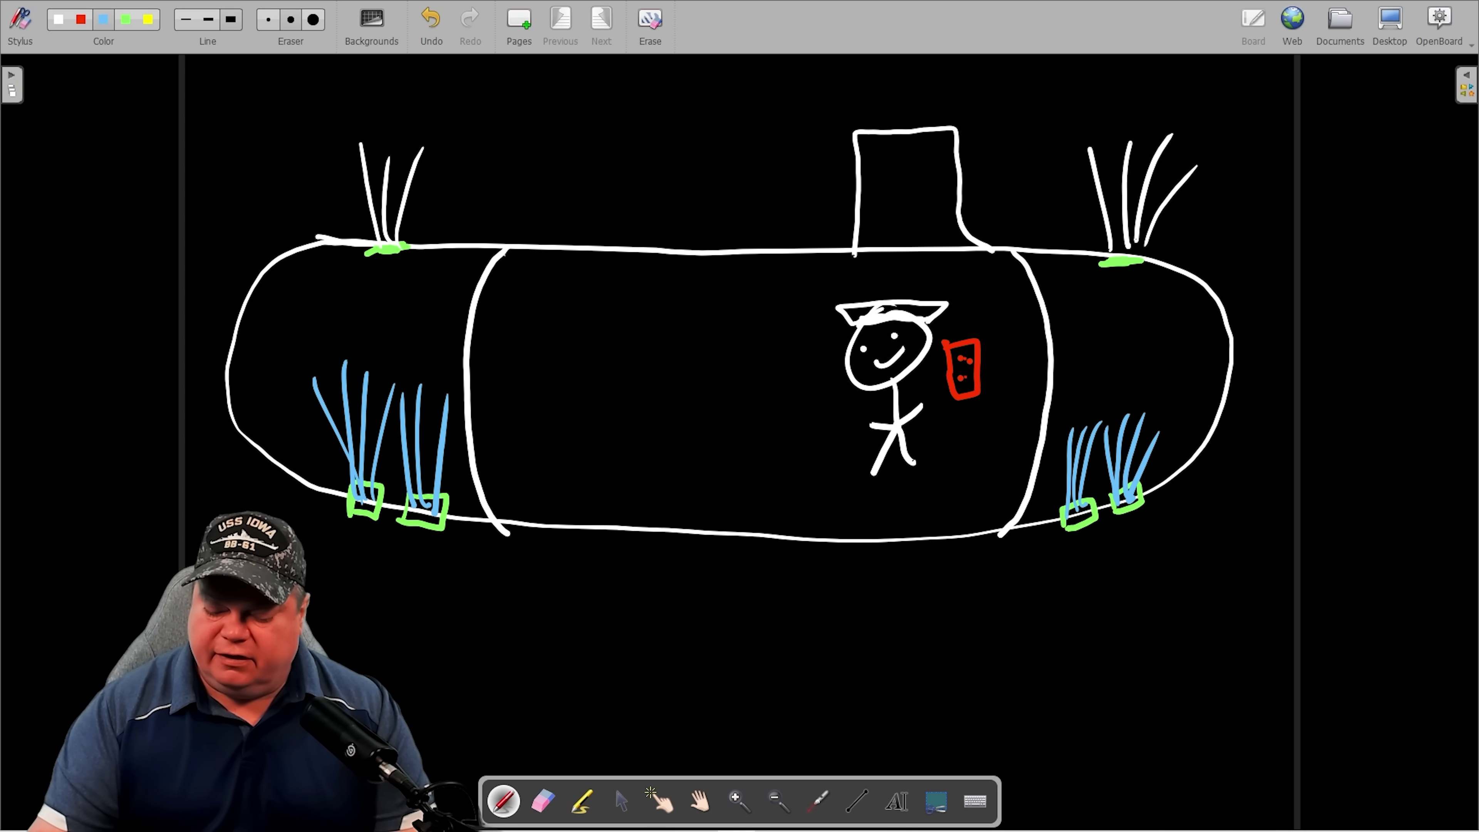
- Draw a wavy blue waterline inside the top of the right tank and the left tank
{"action": "left_click_drag", "start_coordinate": [1042, 285], "coordinate": [1212, 276]}
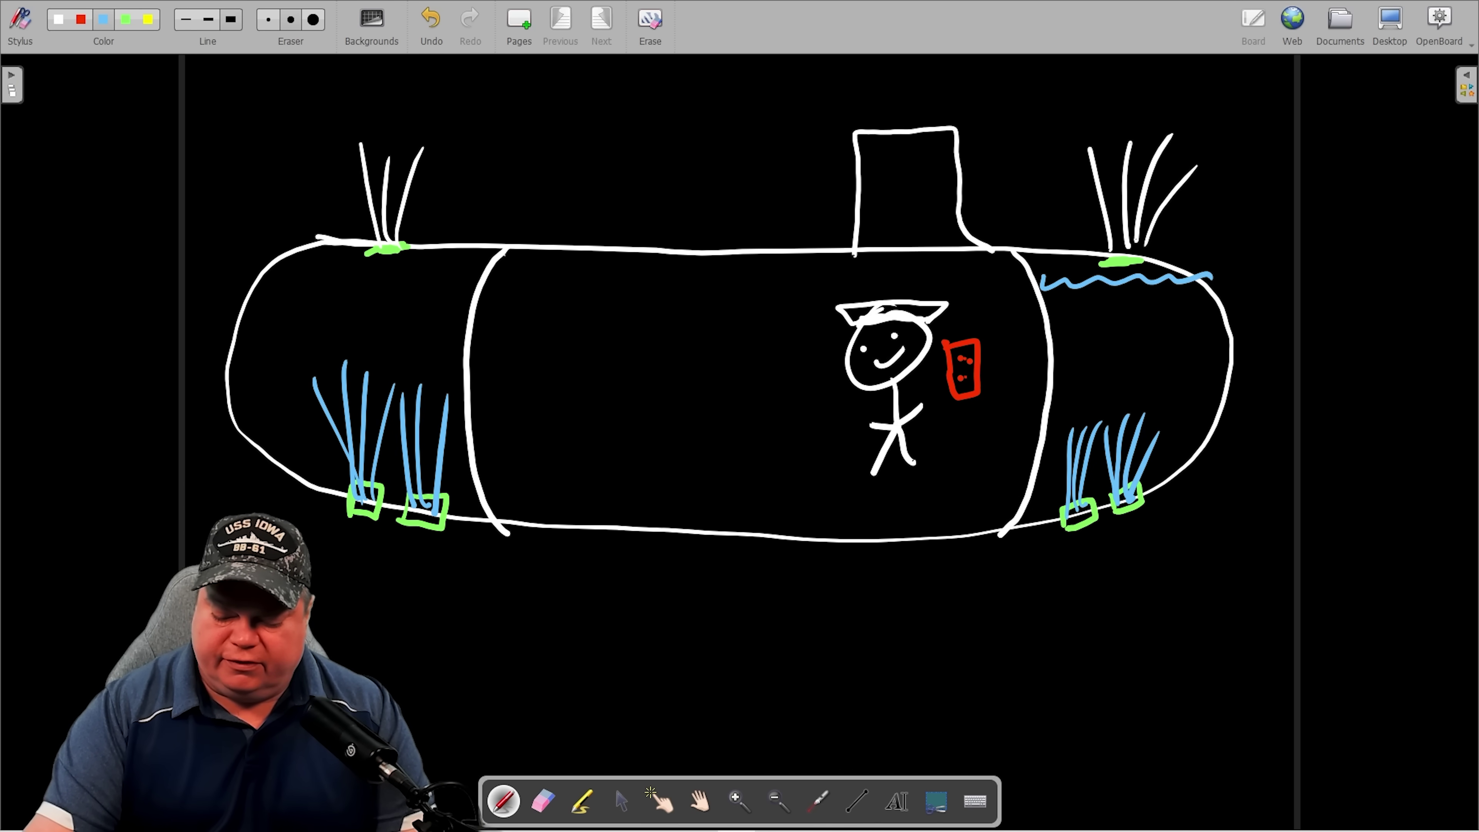
{"action": "mouse_move", "coordinate": [276, 269]}
{"action": "left_mouse_down"}
{"action": "mouse_move", "coordinate": [283, 281]}
{"action": "mouse_move", "coordinate": [490, 257]}
{"action": "left_mouse_up"}
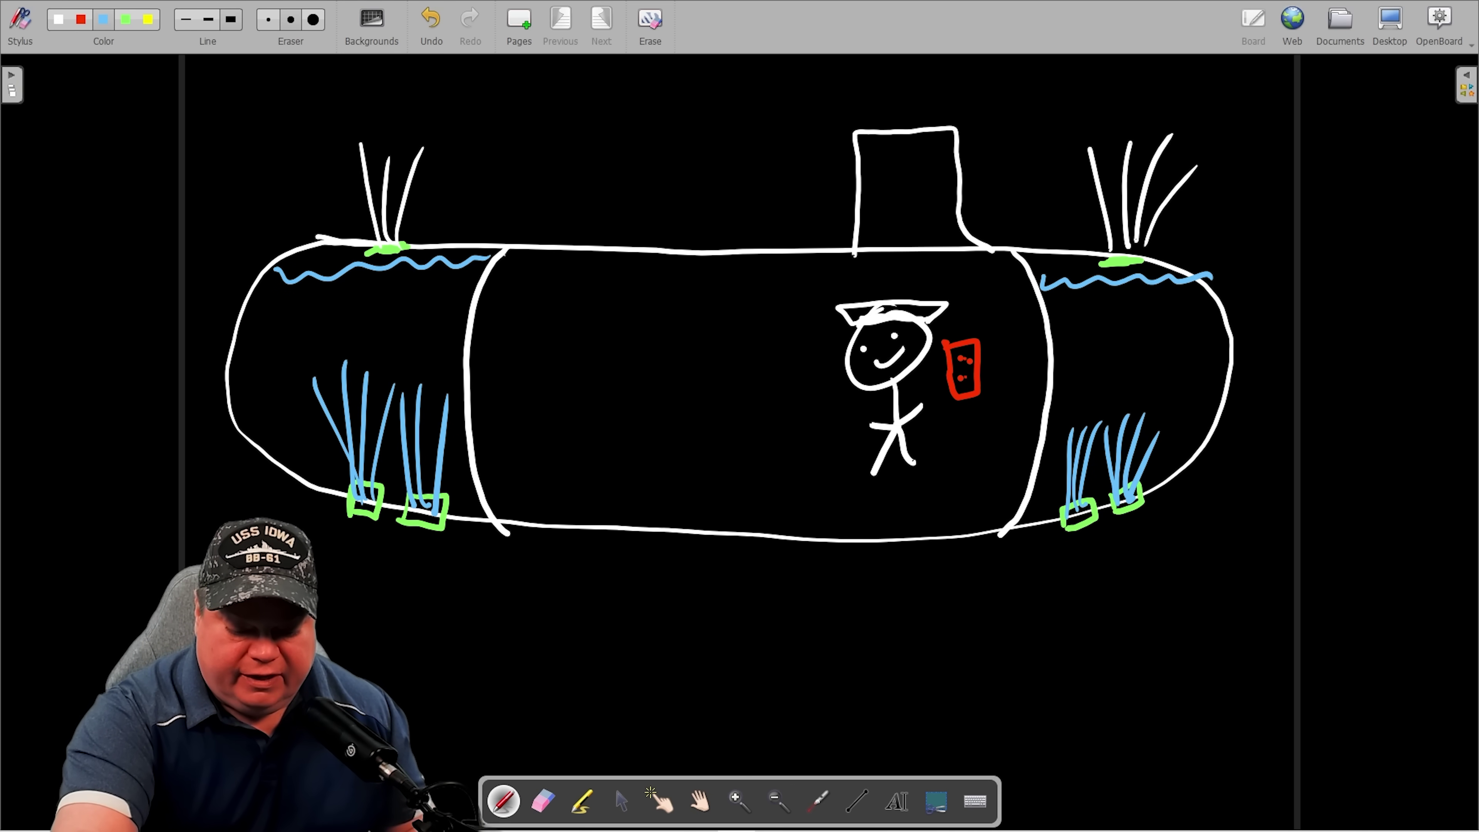
- Add a new page and draw a large white hull outline left open at its left end
{"action": "left_click", "coordinate": [519, 23]}
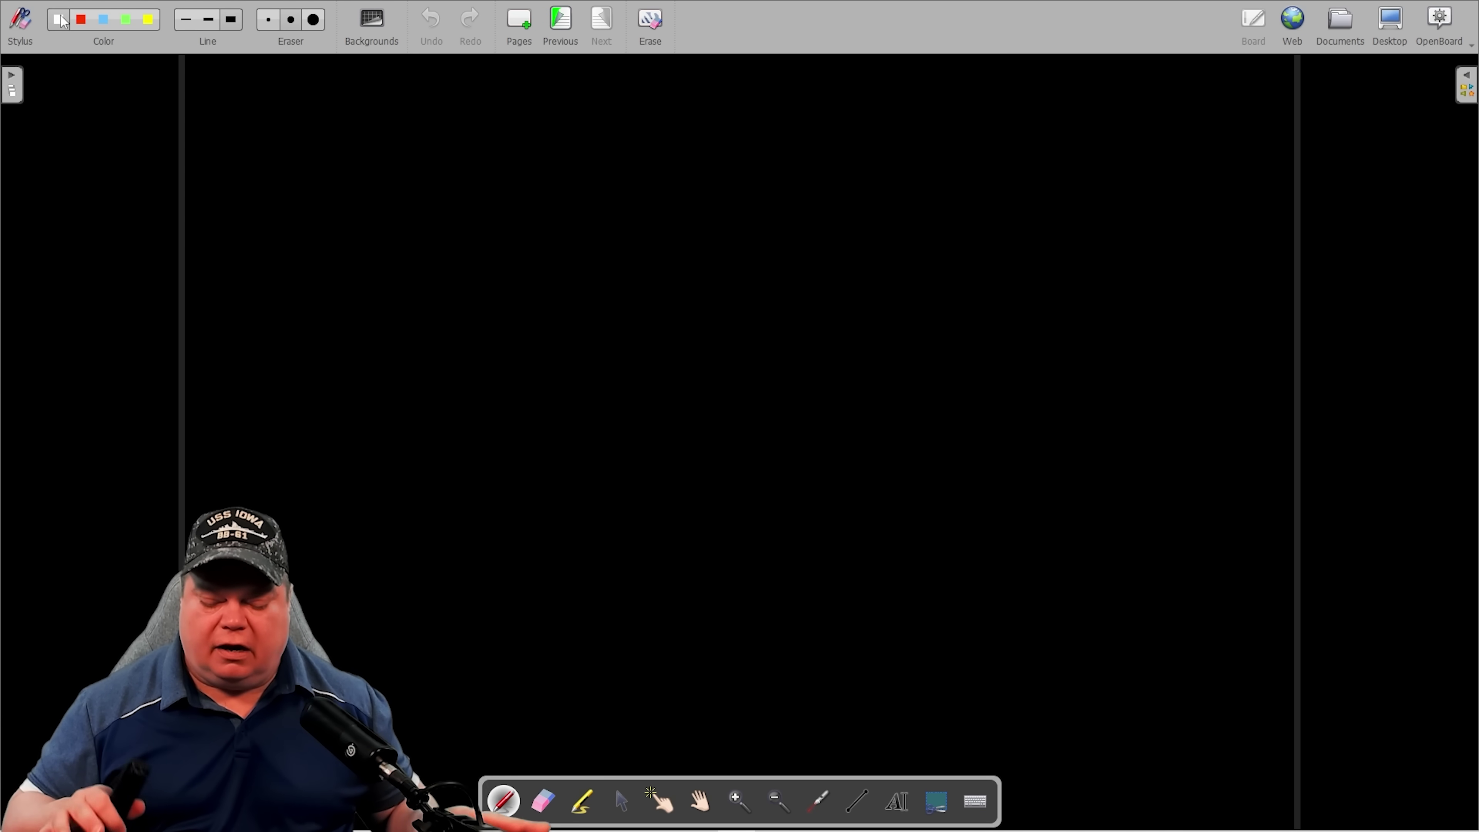
{"action": "mouse_move", "coordinate": [372, 179]}
{"action": "left_mouse_down"}
{"action": "mouse_move", "coordinate": [896, 174]}
{"action": "mouse_move", "coordinate": [1177, 294]}
{"action": "mouse_move", "coordinate": [1123, 544]}
{"action": "mouse_move", "coordinate": [749, 605]}
{"action": "mouse_move", "coordinate": [341, 607]}
{"action": "left_mouse_up"}
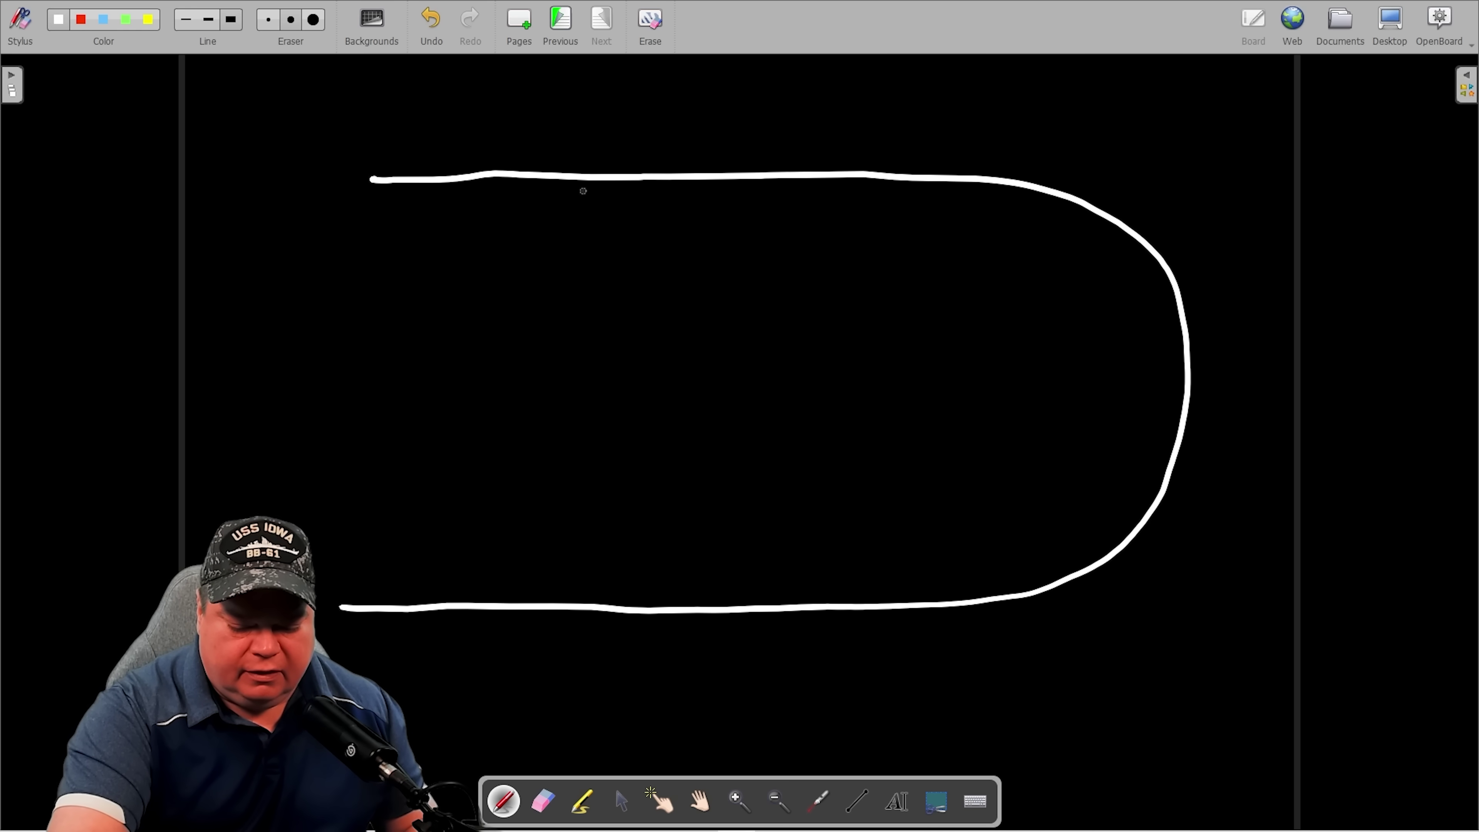
- Extend the hull top, add a curved bulkhead, and sketch a smiling capped stick-figure sailor
{"action": "mouse_move", "coordinate": [591, 182]}
{"action": "left_mouse_down"}
{"action": "mouse_move", "coordinate": [485, 142]}
{"action": "mouse_move", "coordinate": [472, 57]}
{"action": "left_mouse_up"}
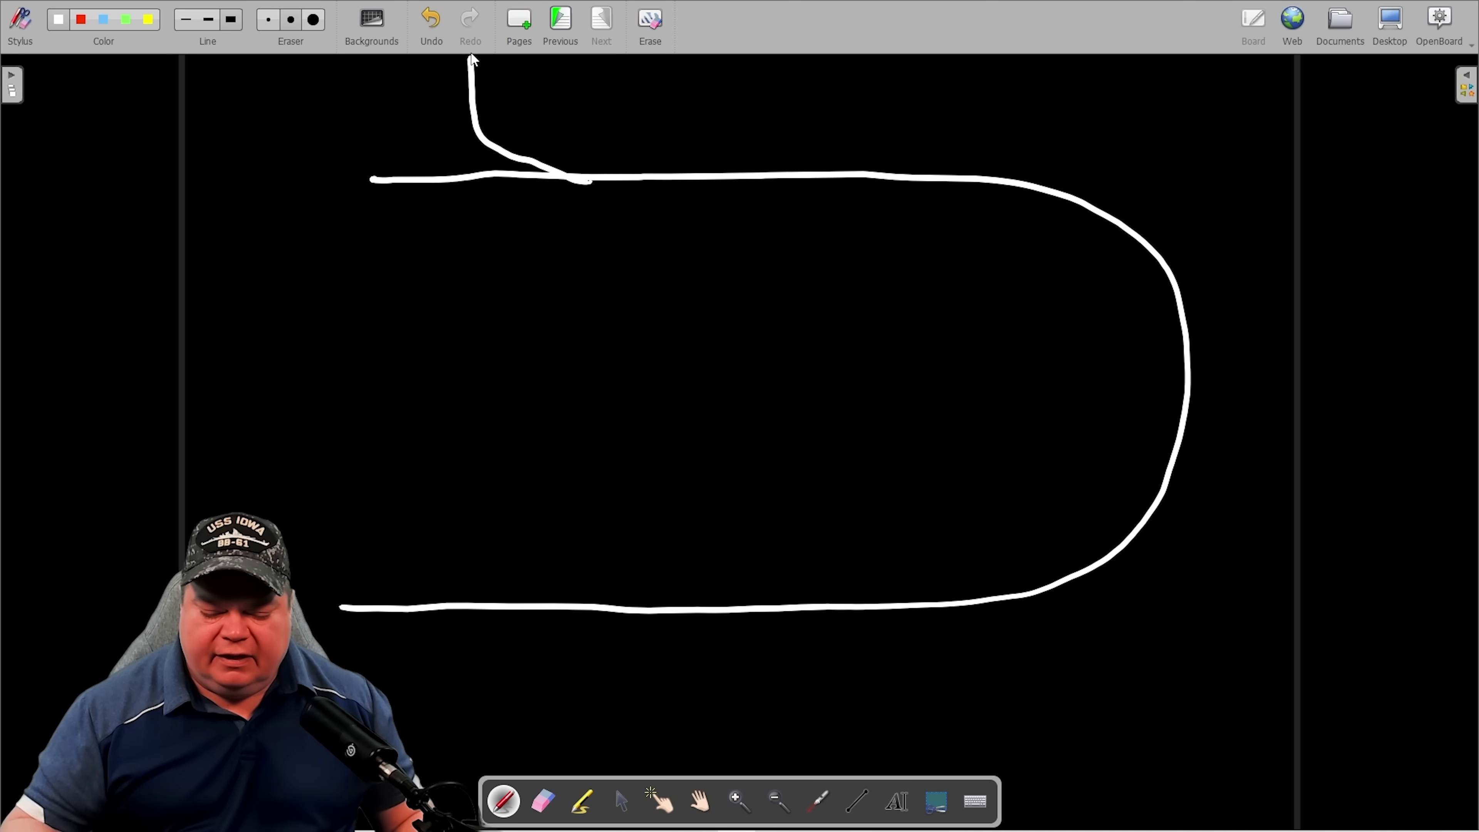
{"action": "mouse_move", "coordinate": [704, 182]}
{"action": "left_mouse_down"}
{"action": "mouse_move", "coordinate": [782, 286]}
{"action": "mouse_move", "coordinate": [796, 492]}
{"action": "mouse_move", "coordinate": [728, 606]}
{"action": "left_mouse_up"}
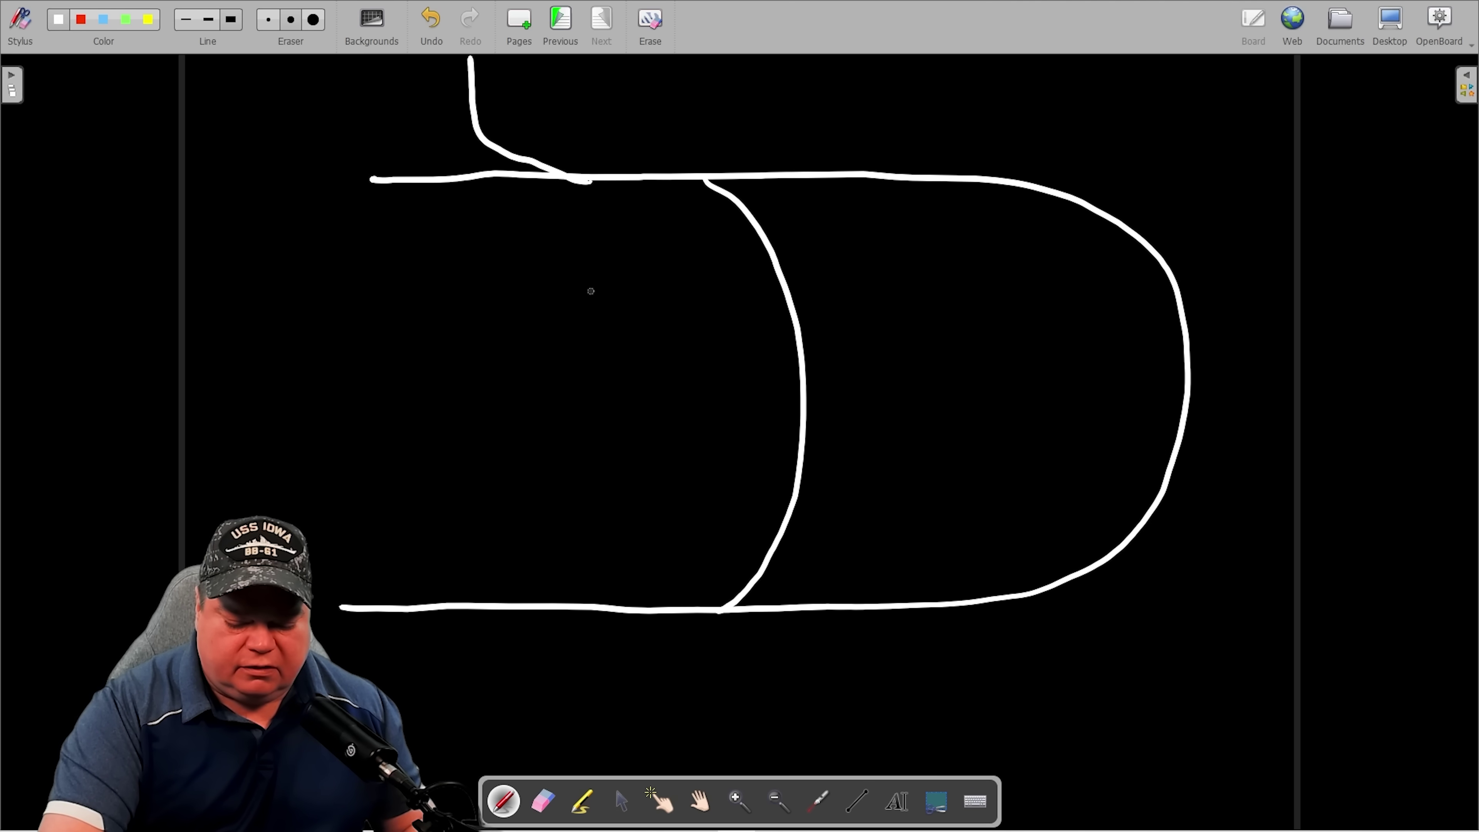
{"action": "left_click_drag", "start_coordinate": [590, 290], "coordinate": [600, 288]}
{"action": "left_click_drag", "start_coordinate": [601, 381], "coordinate": [574, 484]}
{"action": "left_click_drag", "start_coordinate": [599, 435], "coordinate": [615, 494]}
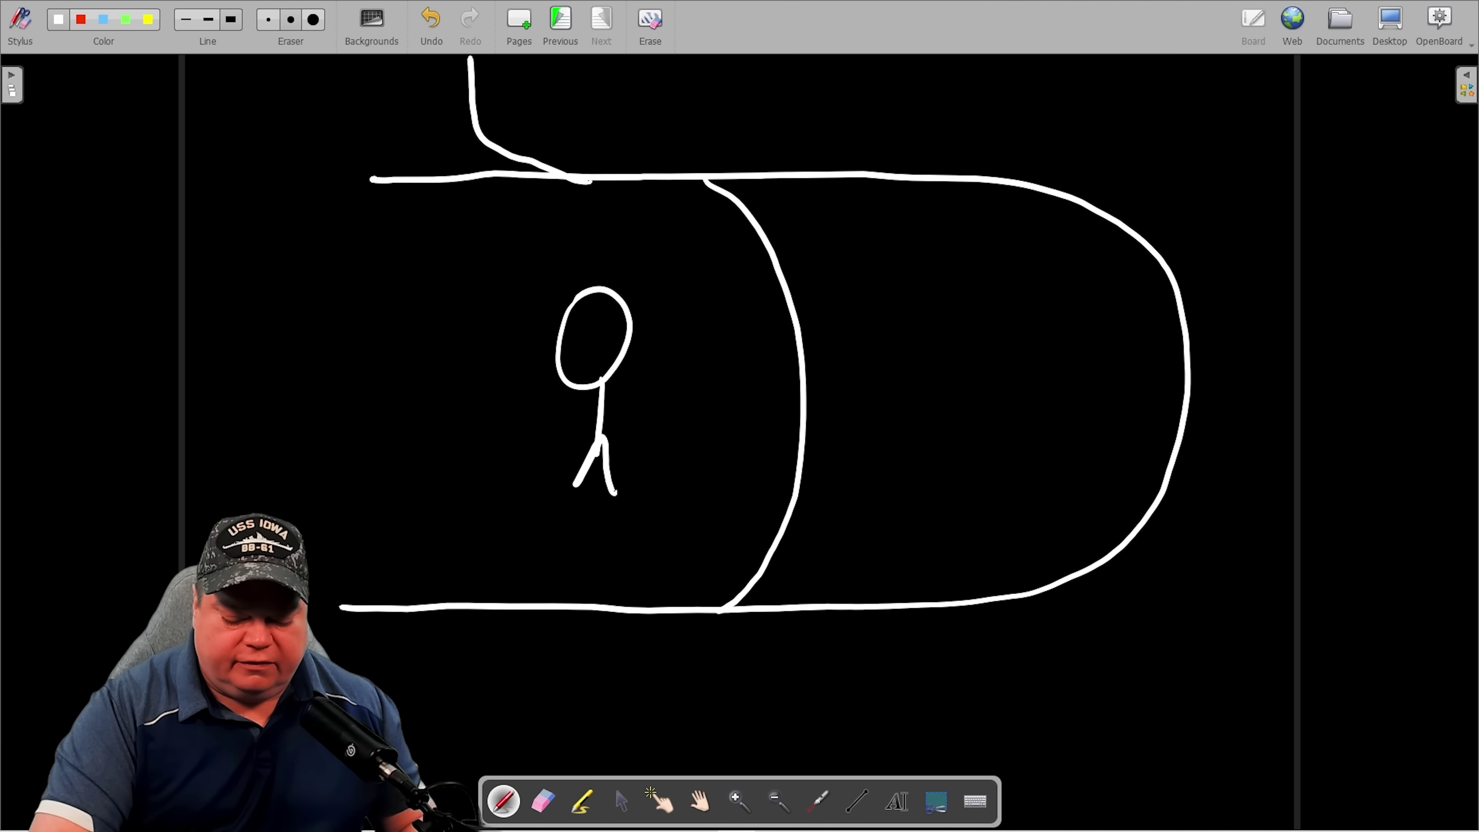
{"action": "left_click_drag", "start_coordinate": [638, 406], "coordinate": [561, 430]}
{"action": "left_click", "coordinate": [578, 330]}
{"action": "left_click", "coordinate": [598, 320]}
{"action": "mouse_move", "coordinate": [581, 353]}
{"action": "left_mouse_down"}
{"action": "mouse_move", "coordinate": [607, 334]}
{"action": "mouse_move", "coordinate": [557, 330]}
{"action": "mouse_move", "coordinate": [524, 351]}
{"action": "mouse_move", "coordinate": [581, 273]}
{"action": "mouse_move", "coordinate": [540, 342]}
{"action": "left_mouse_up"}
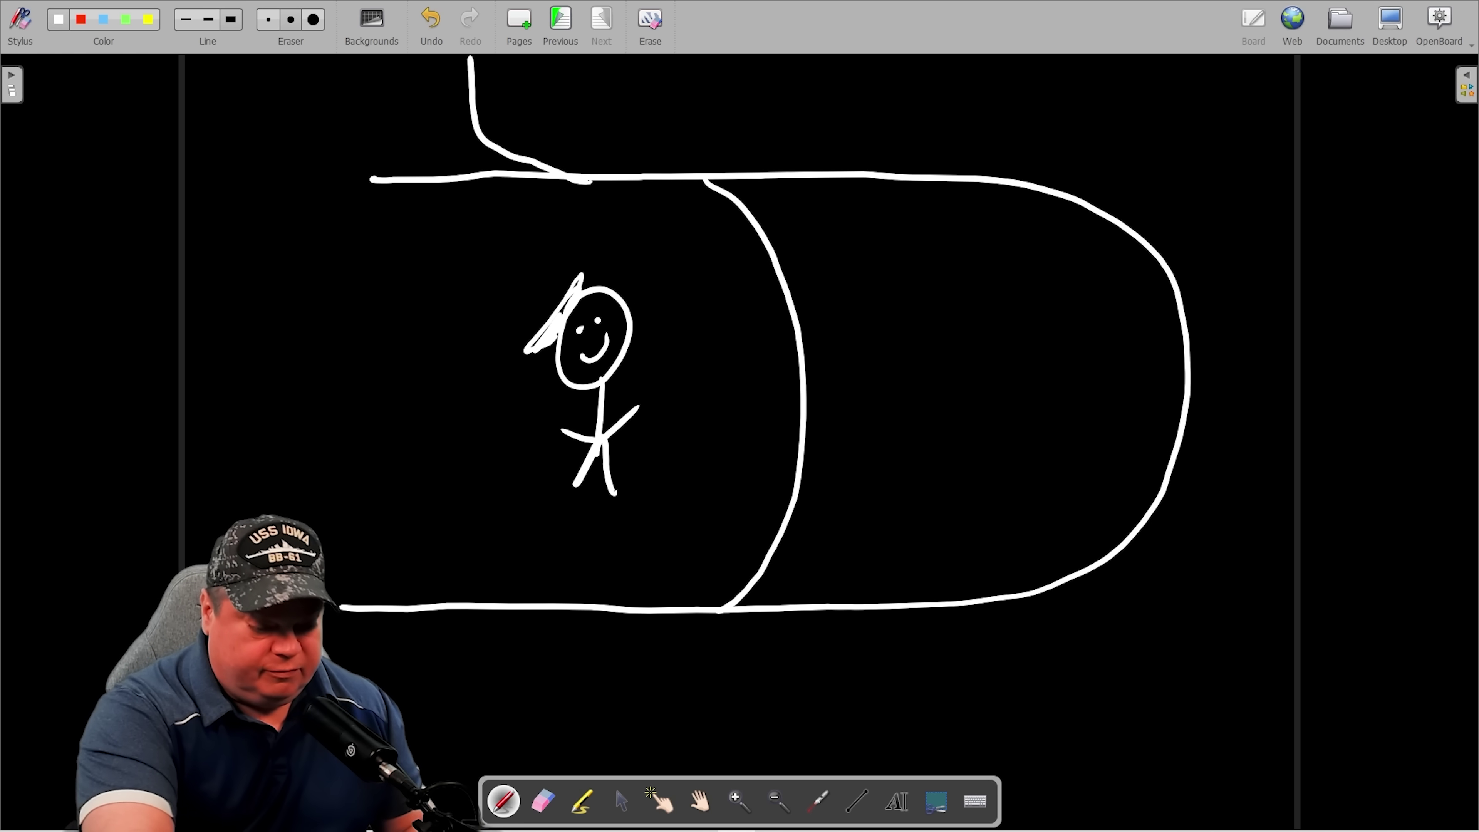
{"action": "left_click", "coordinate": [106, 20]}
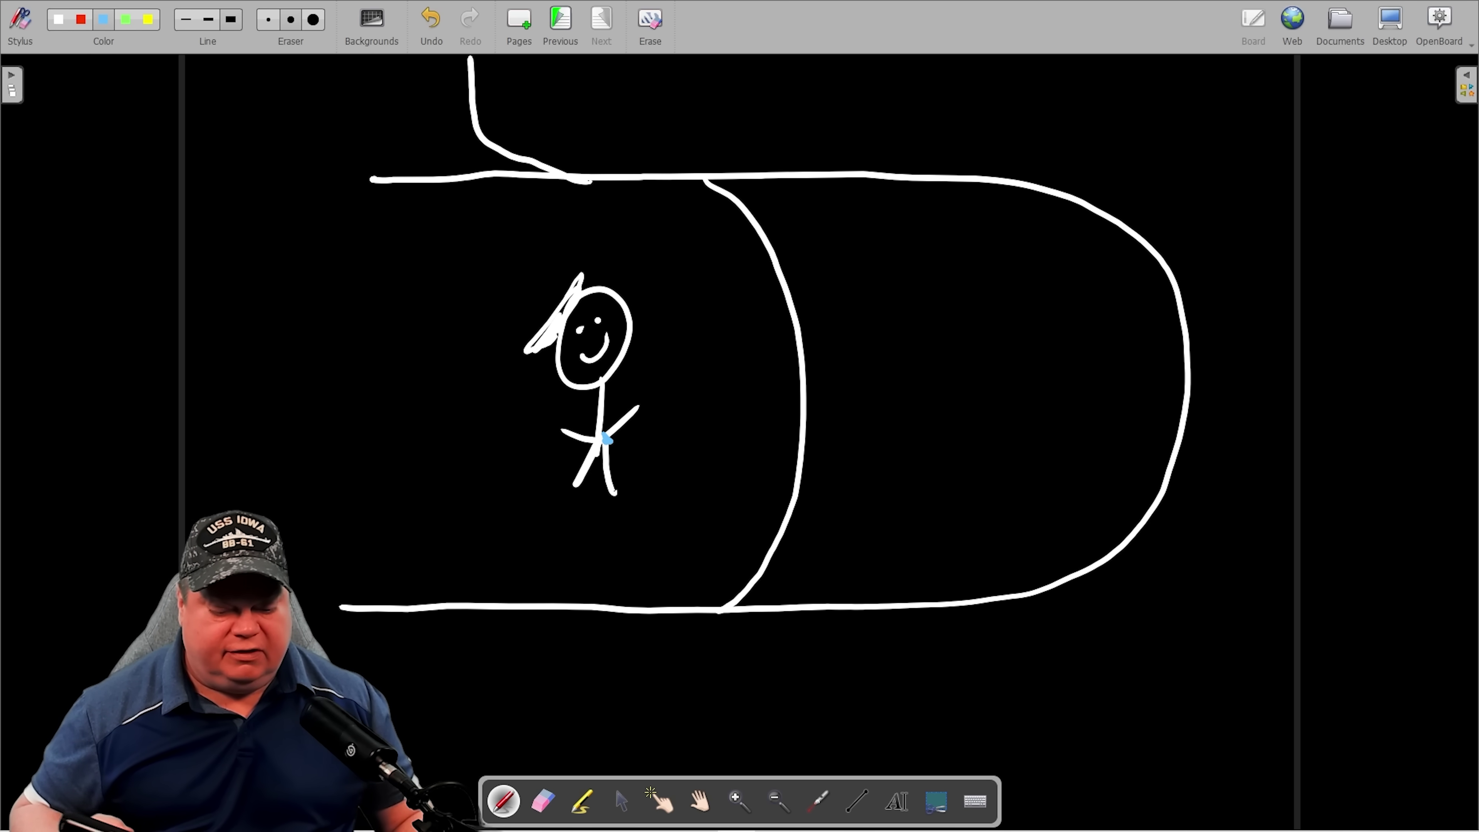
- Draw a red rectangle beside the sailor and dot six speckles inside it
{"action": "left_click", "coordinate": [81, 20]}
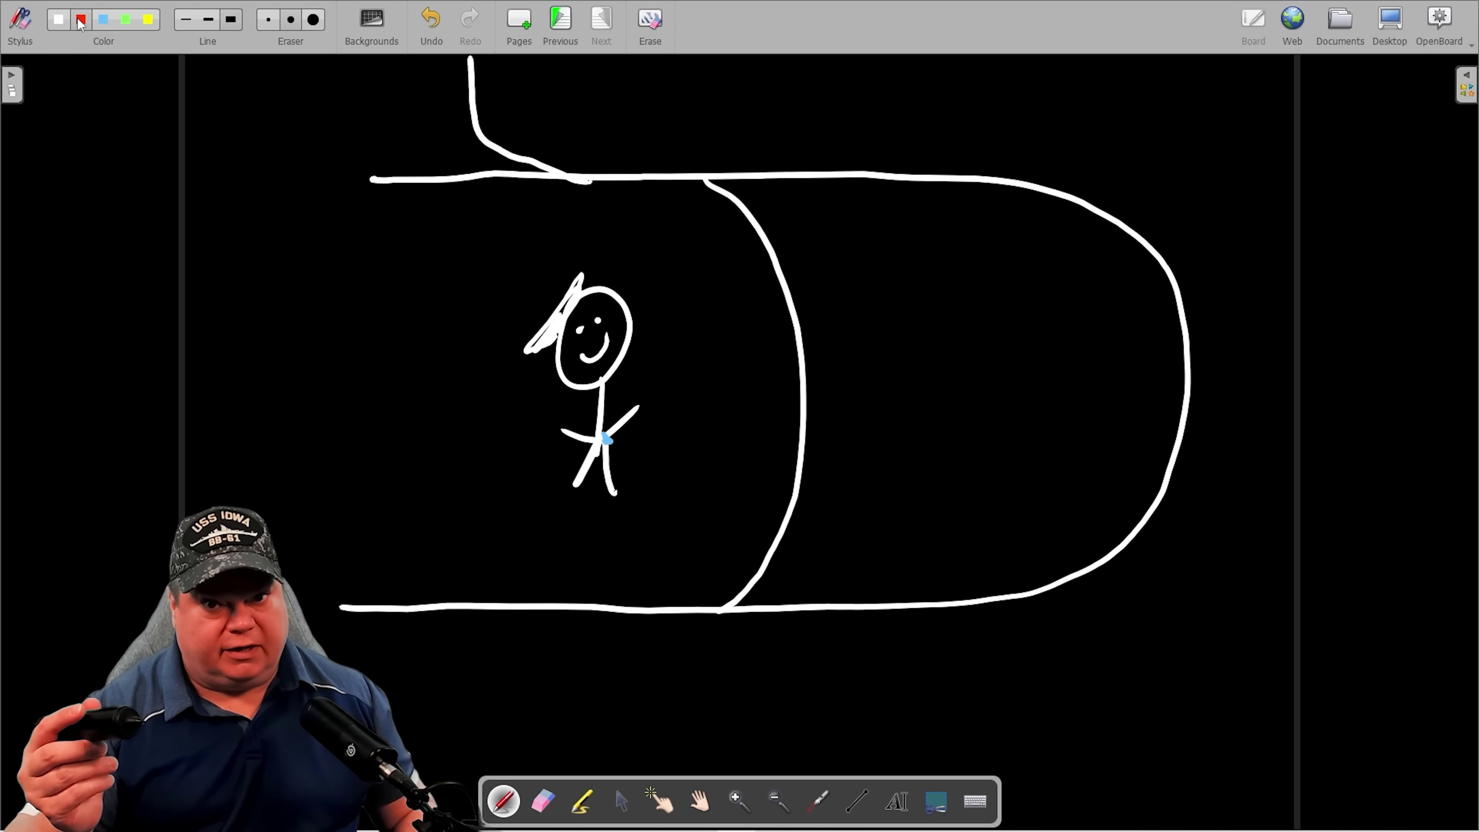
{"action": "mouse_move", "coordinate": [662, 321]}
{"action": "left_mouse_down"}
{"action": "mouse_move", "coordinate": [708, 402]}
{"action": "mouse_move", "coordinate": [709, 322]}
{"action": "mouse_move", "coordinate": [705, 414]}
{"action": "left_mouse_up"}
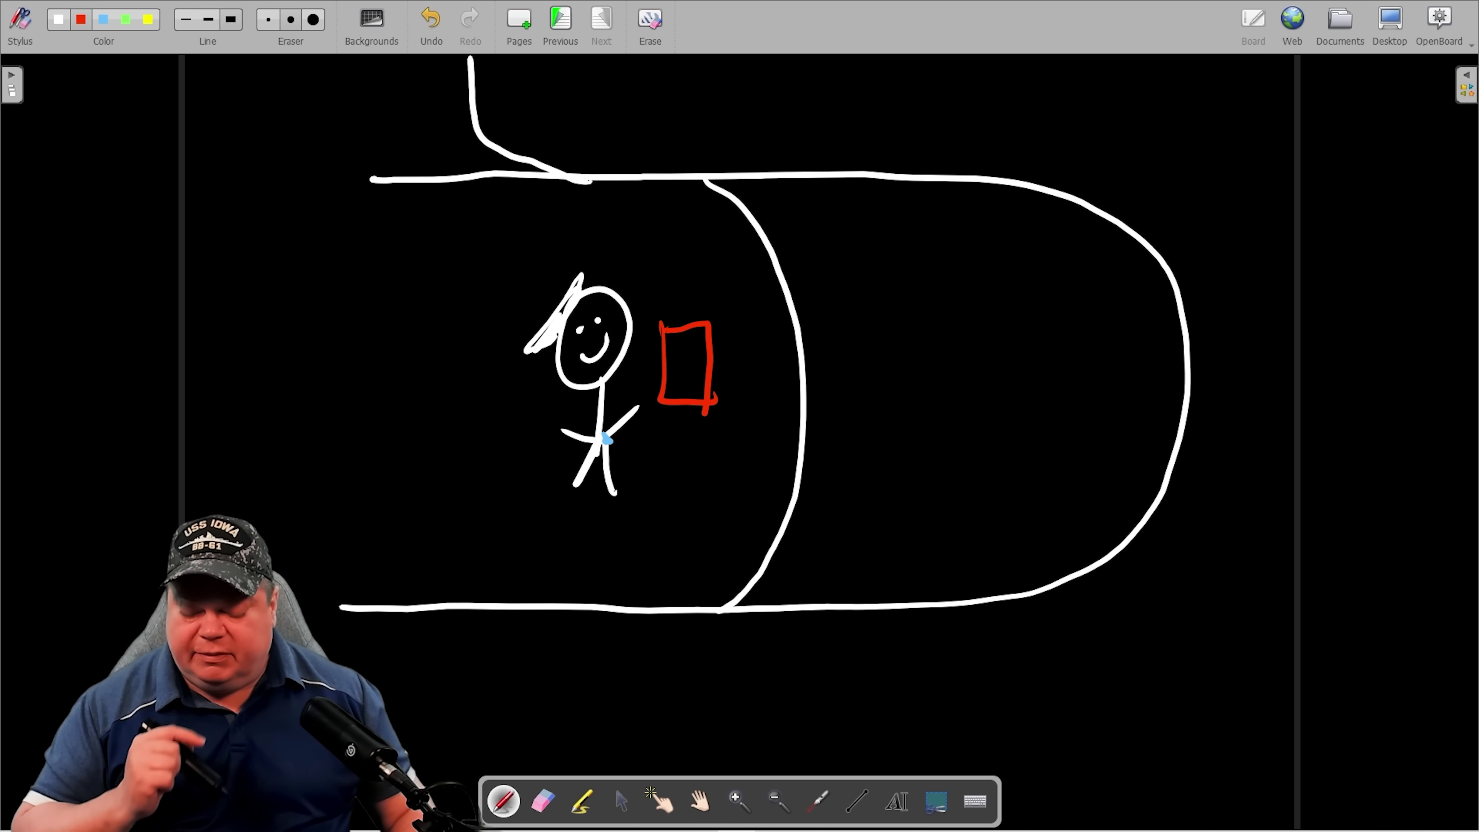
{"action": "left_click", "coordinate": [671, 354]}
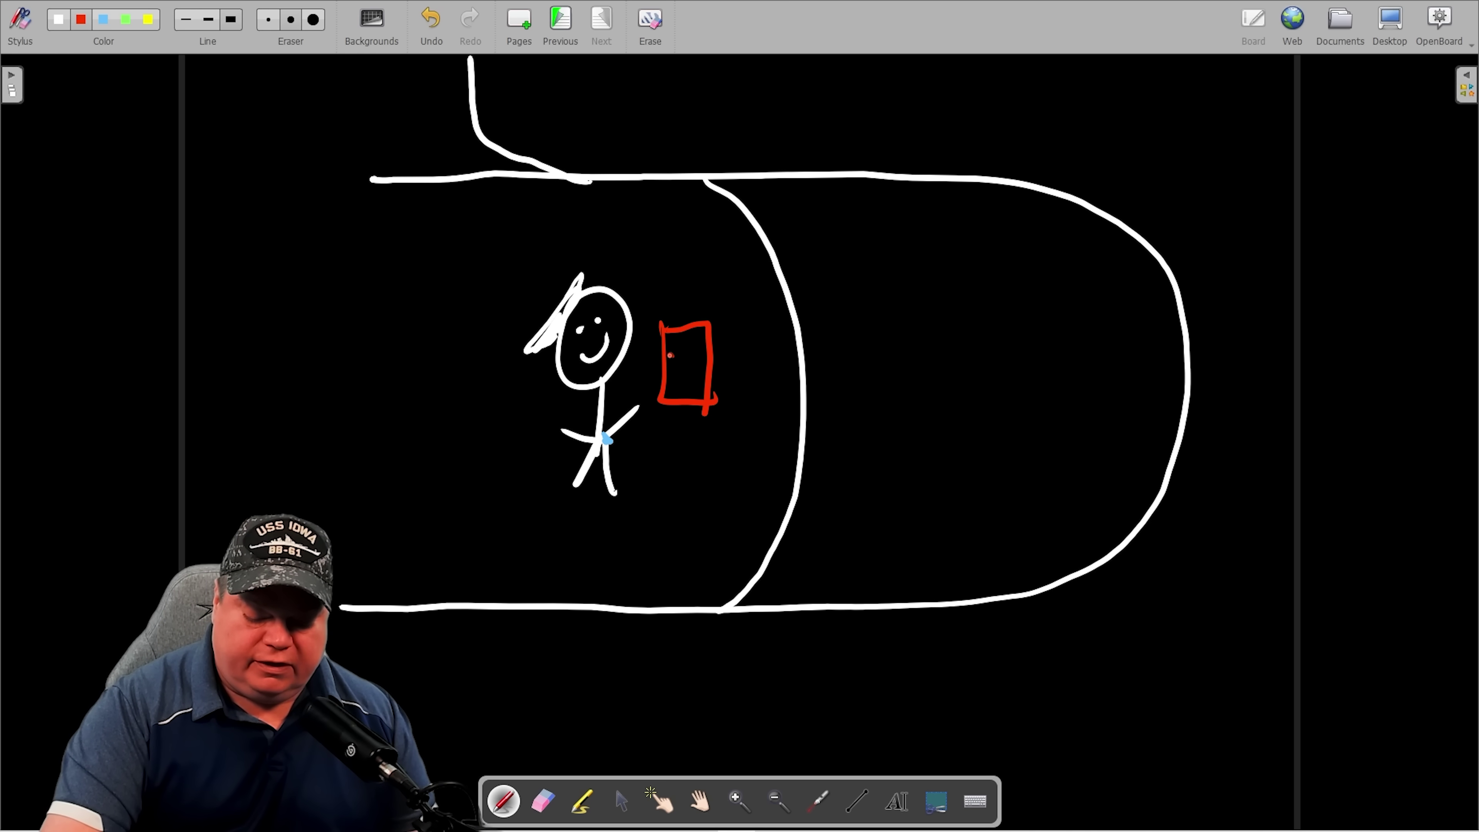
{"action": "left_click", "coordinate": [689, 351]}
{"action": "left_click", "coordinate": [704, 353]}
{"action": "left_click", "coordinate": [676, 387]}
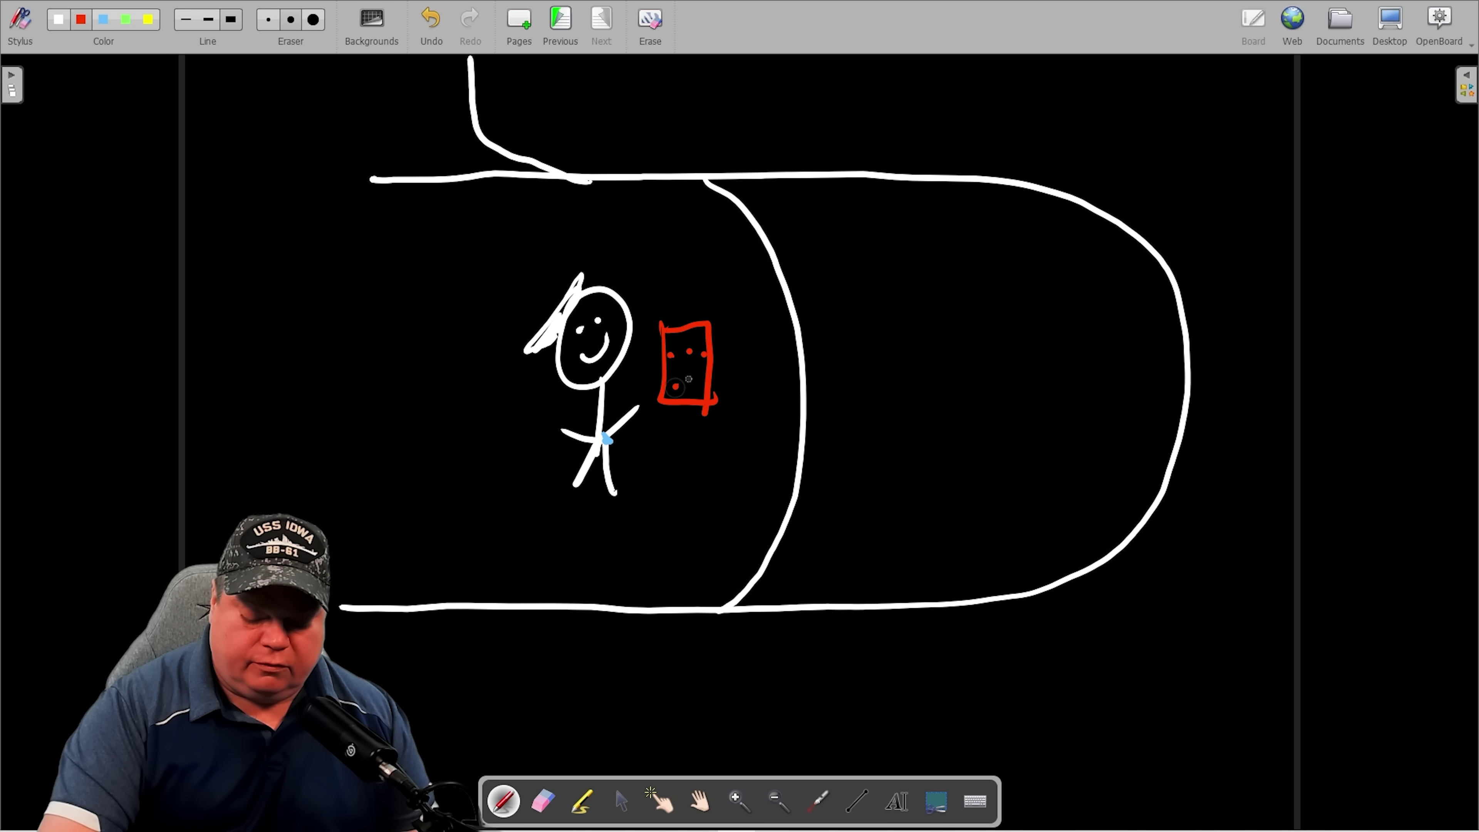
{"action": "left_click", "coordinate": [690, 379]}
{"action": "left_click", "coordinate": [702, 371]}
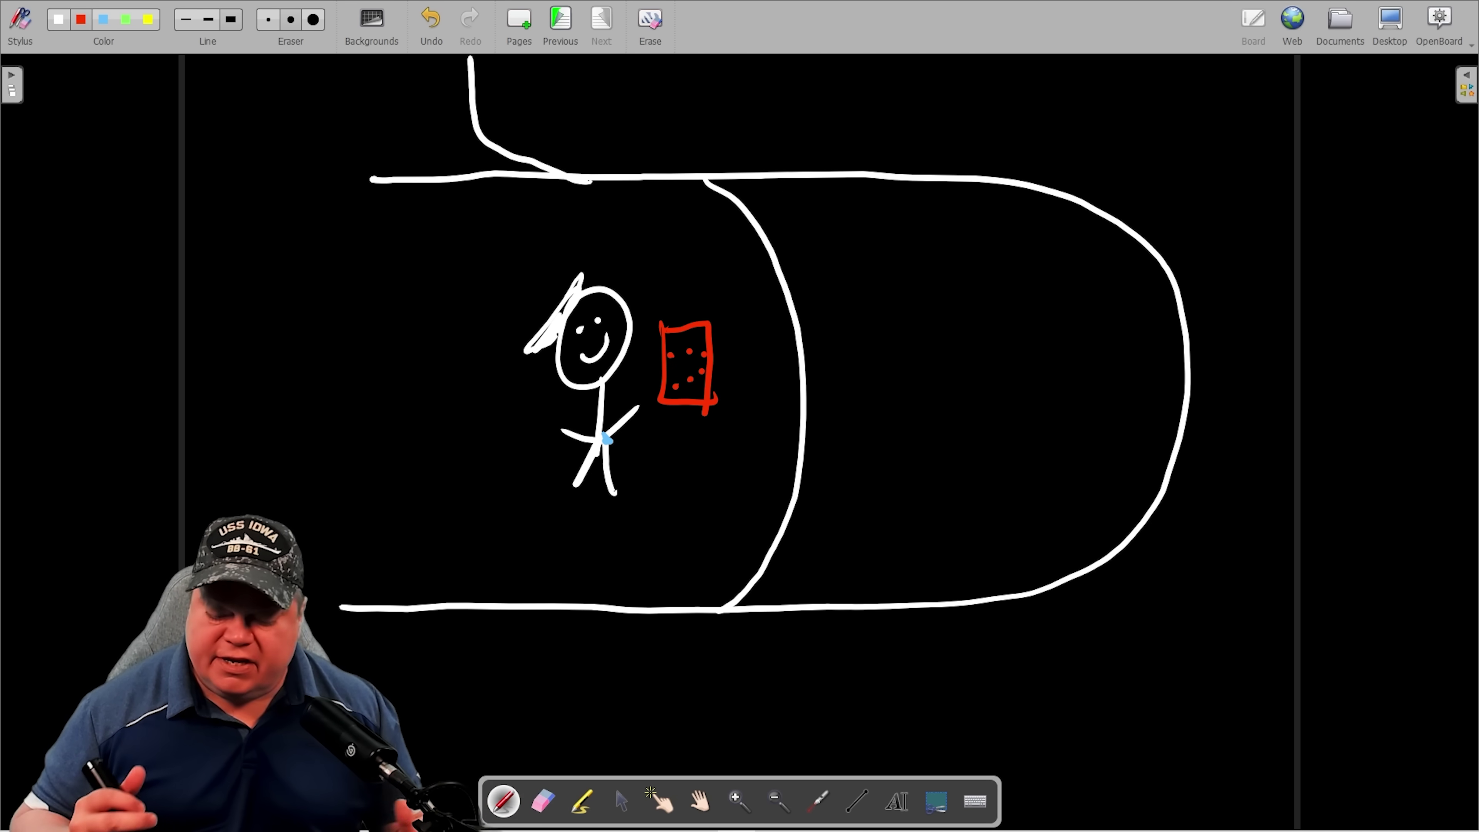
- In green, mark a vent atop the right section and two grates along the bottom line
{"action": "left_click", "coordinate": [128, 21]}
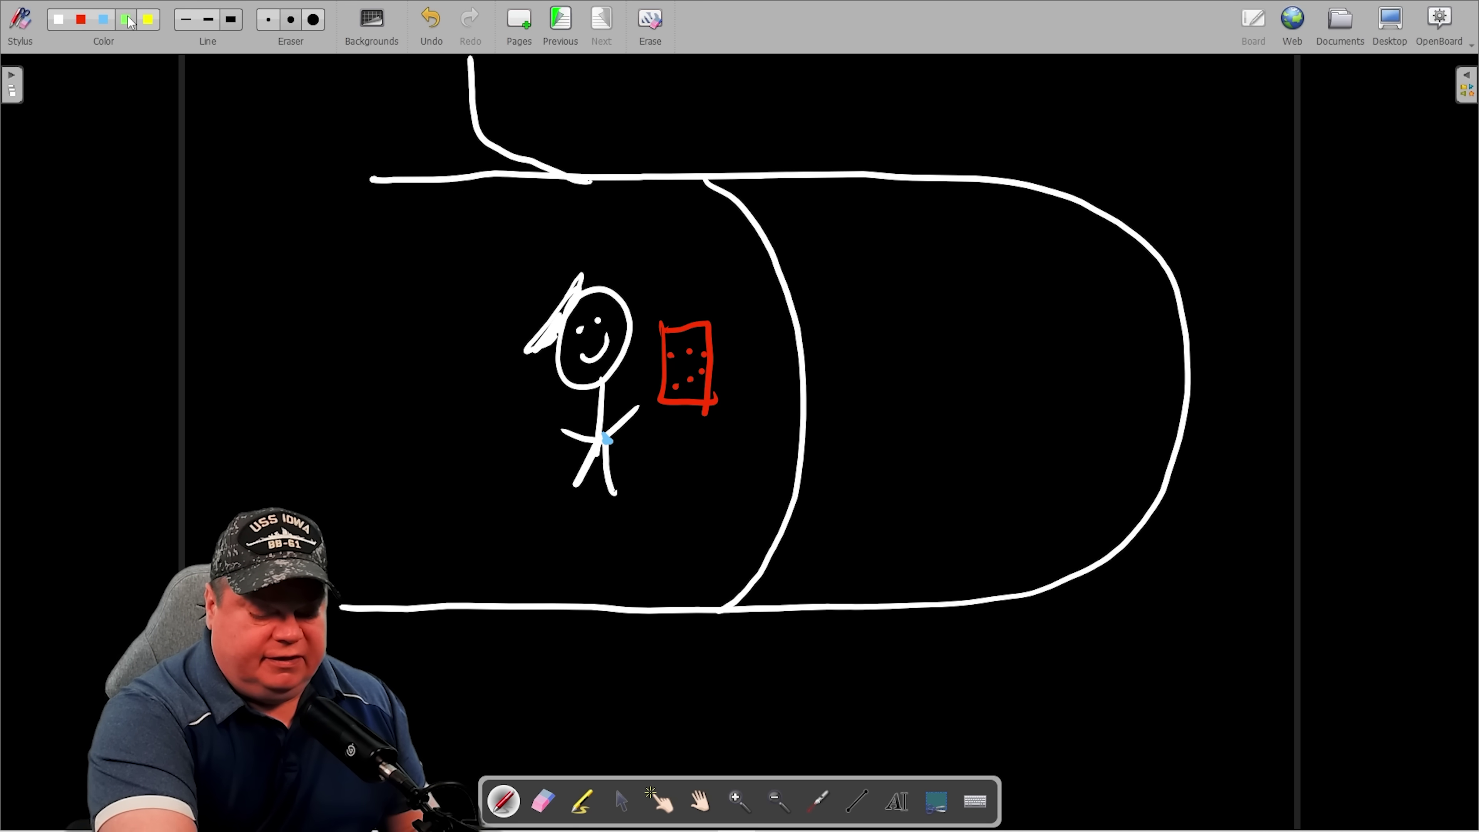
{"action": "mouse_move", "coordinate": [914, 179]}
{"action": "left_mouse_down"}
{"action": "mouse_move", "coordinate": [961, 177]}
{"action": "mouse_move", "coordinate": [914, 183]}
{"action": "left_mouse_up"}
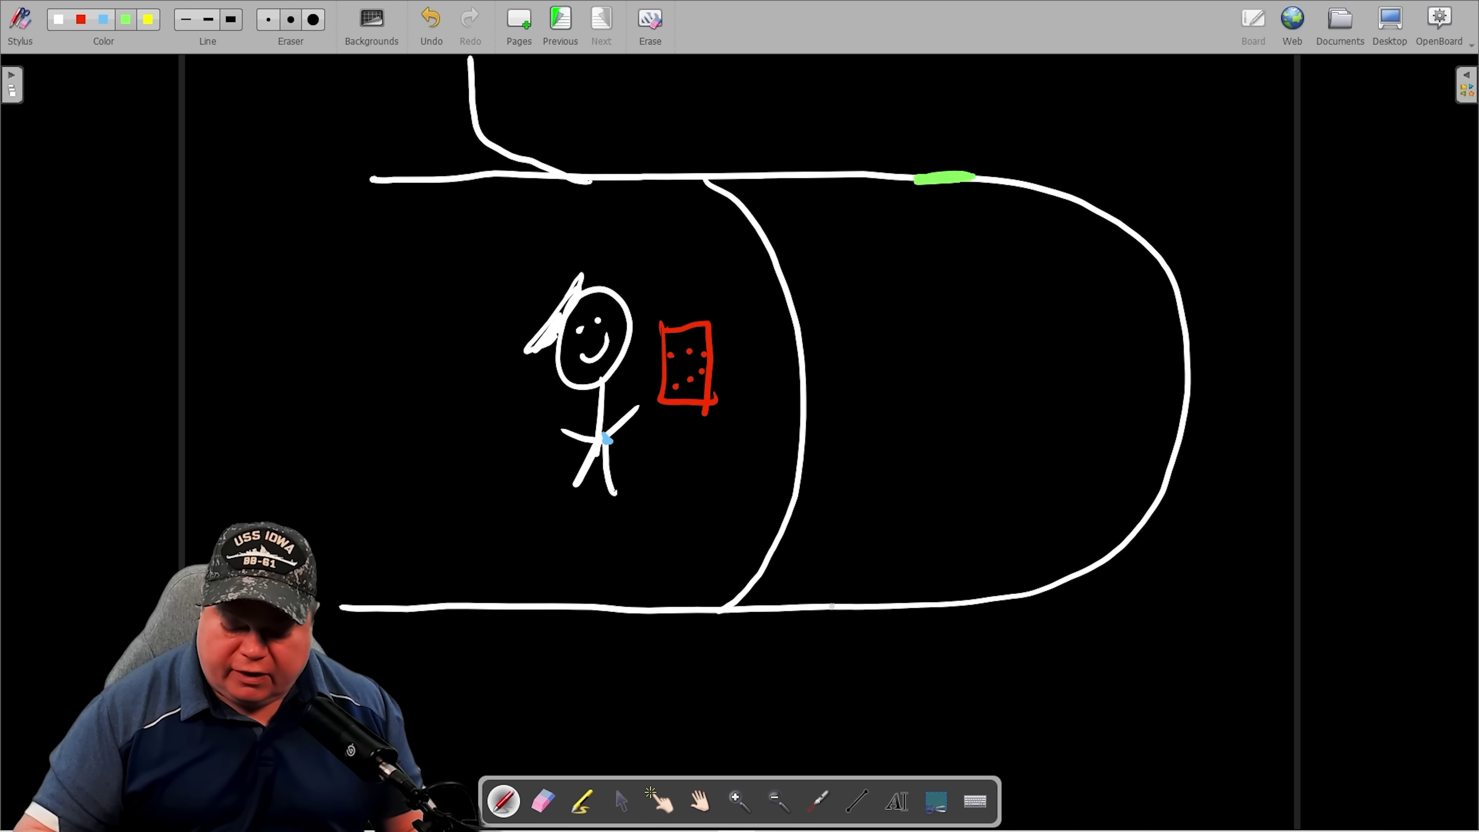
{"action": "mouse_move", "coordinate": [831, 605]}
{"action": "left_mouse_down"}
{"action": "mouse_move", "coordinate": [830, 591]}
{"action": "mouse_move", "coordinate": [885, 587]}
{"action": "mouse_move", "coordinate": [831, 624]}
{"action": "left_mouse_up"}
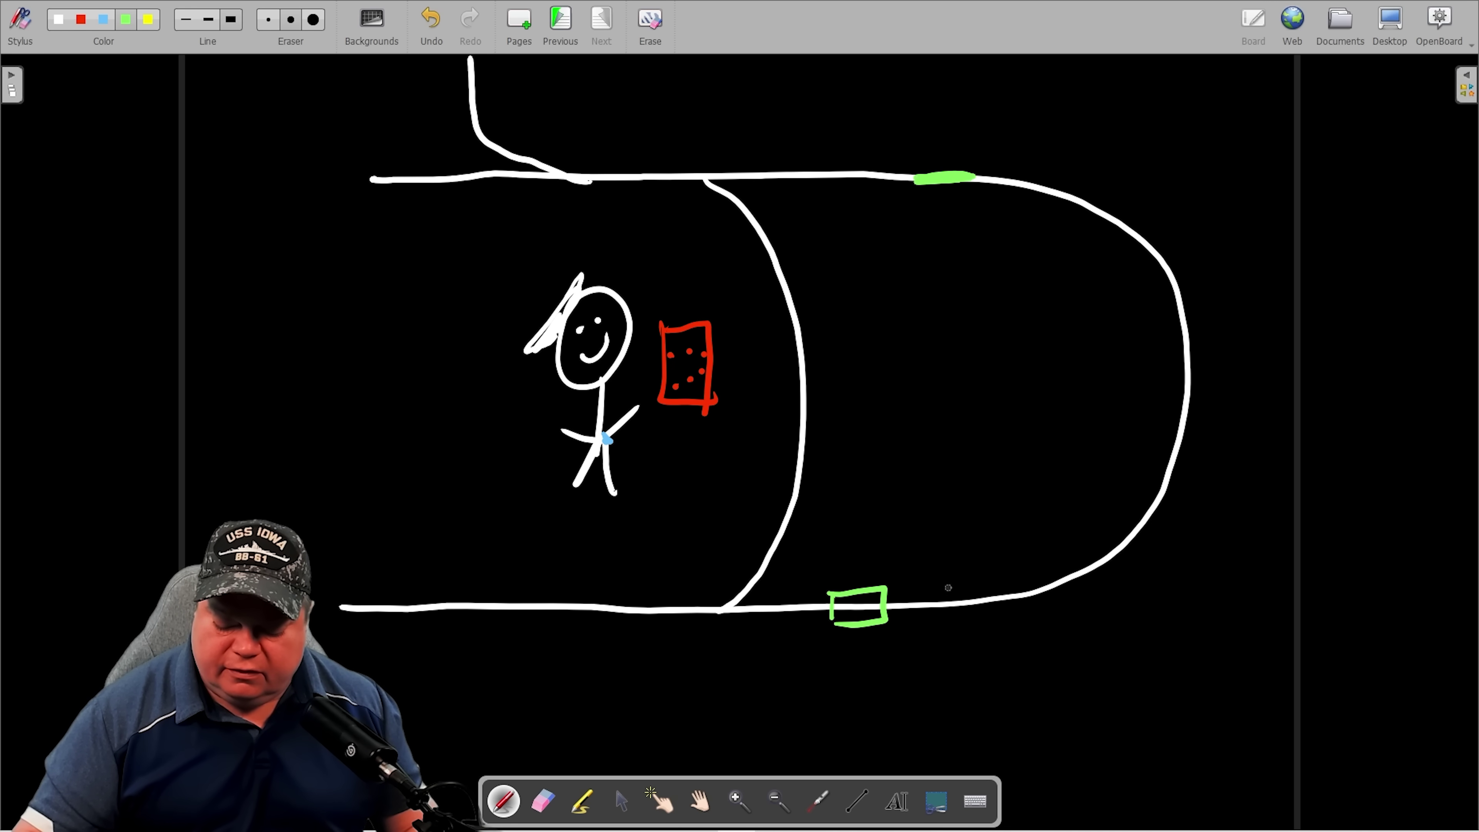
{"action": "mouse_move", "coordinate": [947, 587]}
{"action": "left_mouse_down"}
{"action": "mouse_move", "coordinate": [944, 618]}
{"action": "mouse_move", "coordinate": [999, 578]}
{"action": "mouse_move", "coordinate": [954, 613]}
{"action": "left_mouse_up"}
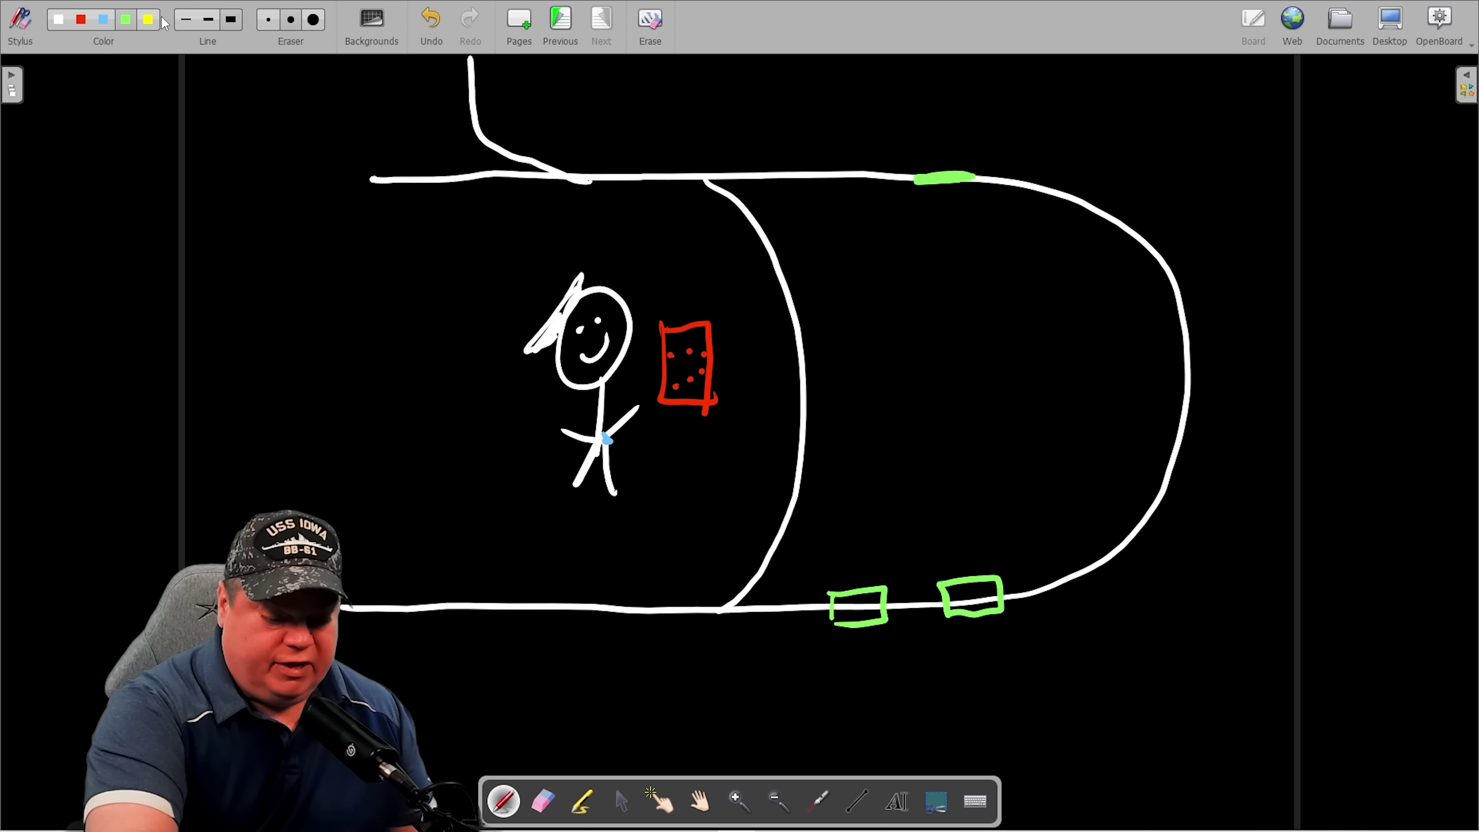
- Draw a small yellow looped arrow under the tank's rounded end, undoing an extra long stroke
{"action": "left_click", "coordinate": [150, 20]}
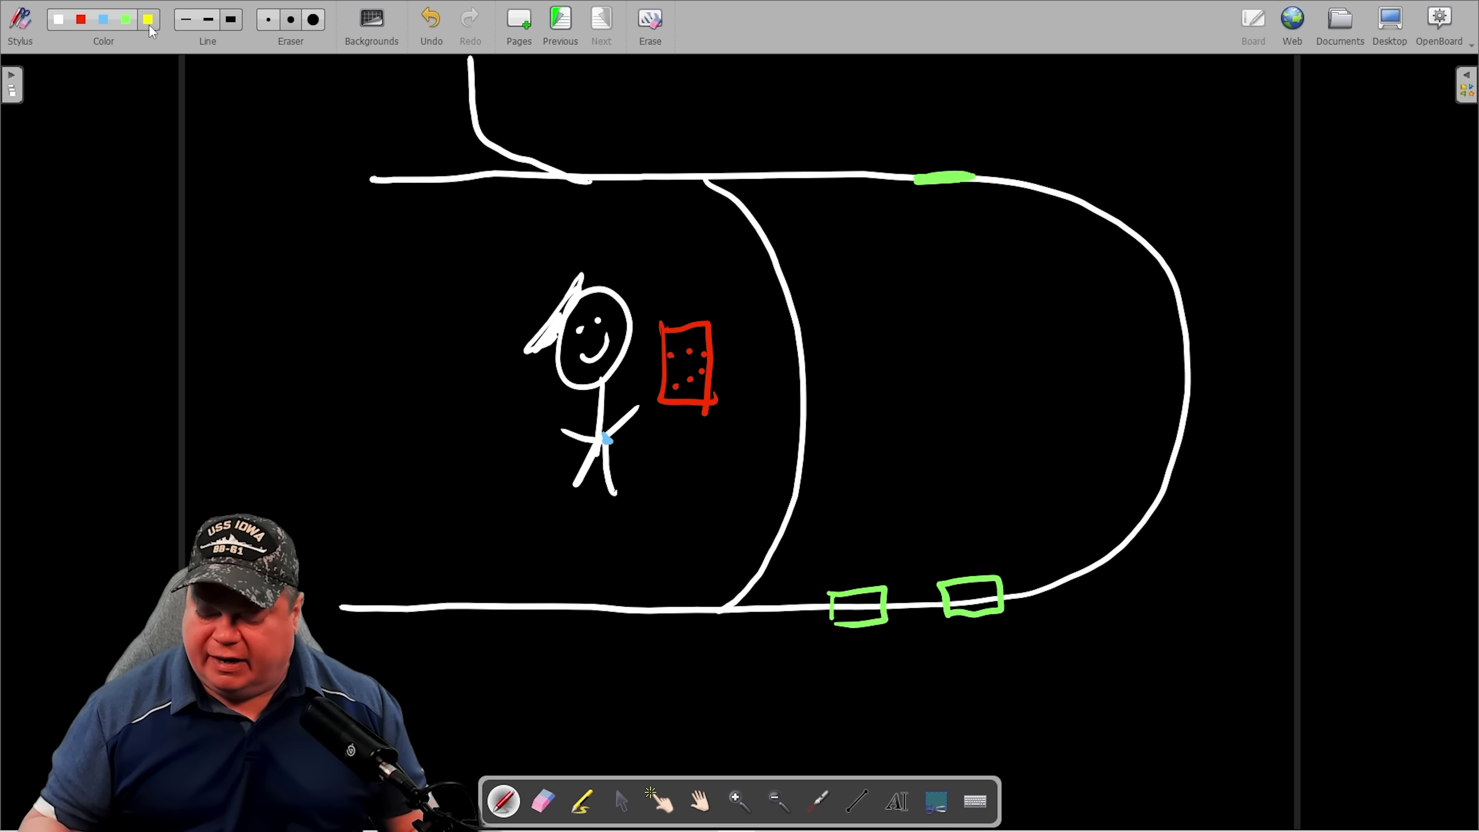
{"action": "mouse_move", "coordinate": [1112, 625]}
{"action": "left_mouse_down"}
{"action": "mouse_move", "coordinate": [1060, 655]}
{"action": "mouse_move", "coordinate": [1118, 632]}
{"action": "mouse_move", "coordinate": [1109, 640]}
{"action": "left_mouse_up"}
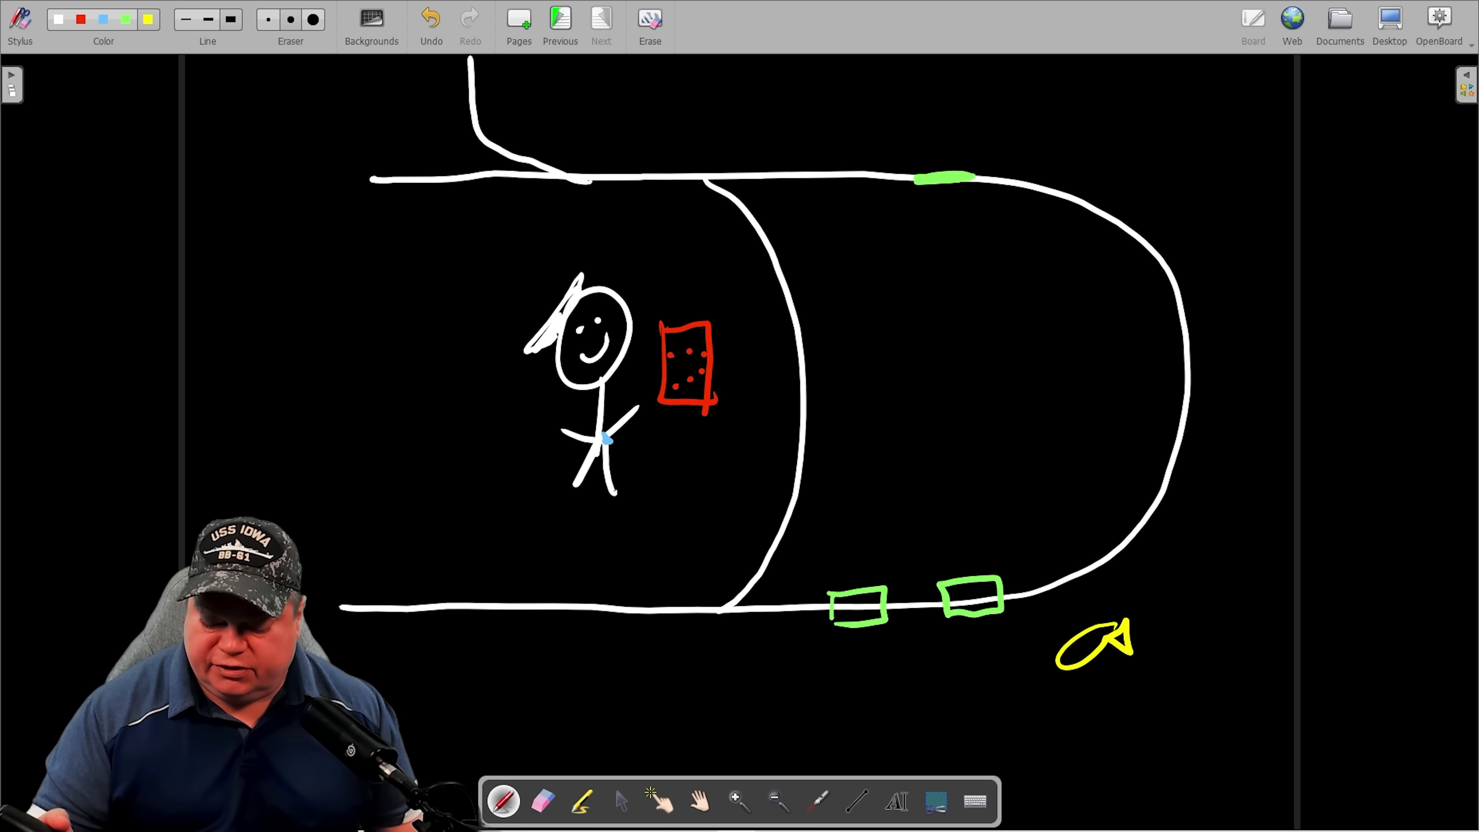
{"action": "mouse_move", "coordinate": [1050, 656]}
{"action": "left_mouse_down"}
{"action": "mouse_move", "coordinate": [979, 600]}
{"action": "mouse_move", "coordinate": [950, 437]}
{"action": "mouse_move", "coordinate": [885, 447]}
{"action": "mouse_move", "coordinate": [903, 496]}
{"action": "mouse_move", "coordinate": [868, 553]}
{"action": "mouse_move", "coordinate": [857, 643]}
{"action": "mouse_move", "coordinate": [782, 707]}
{"action": "left_mouse_up"}
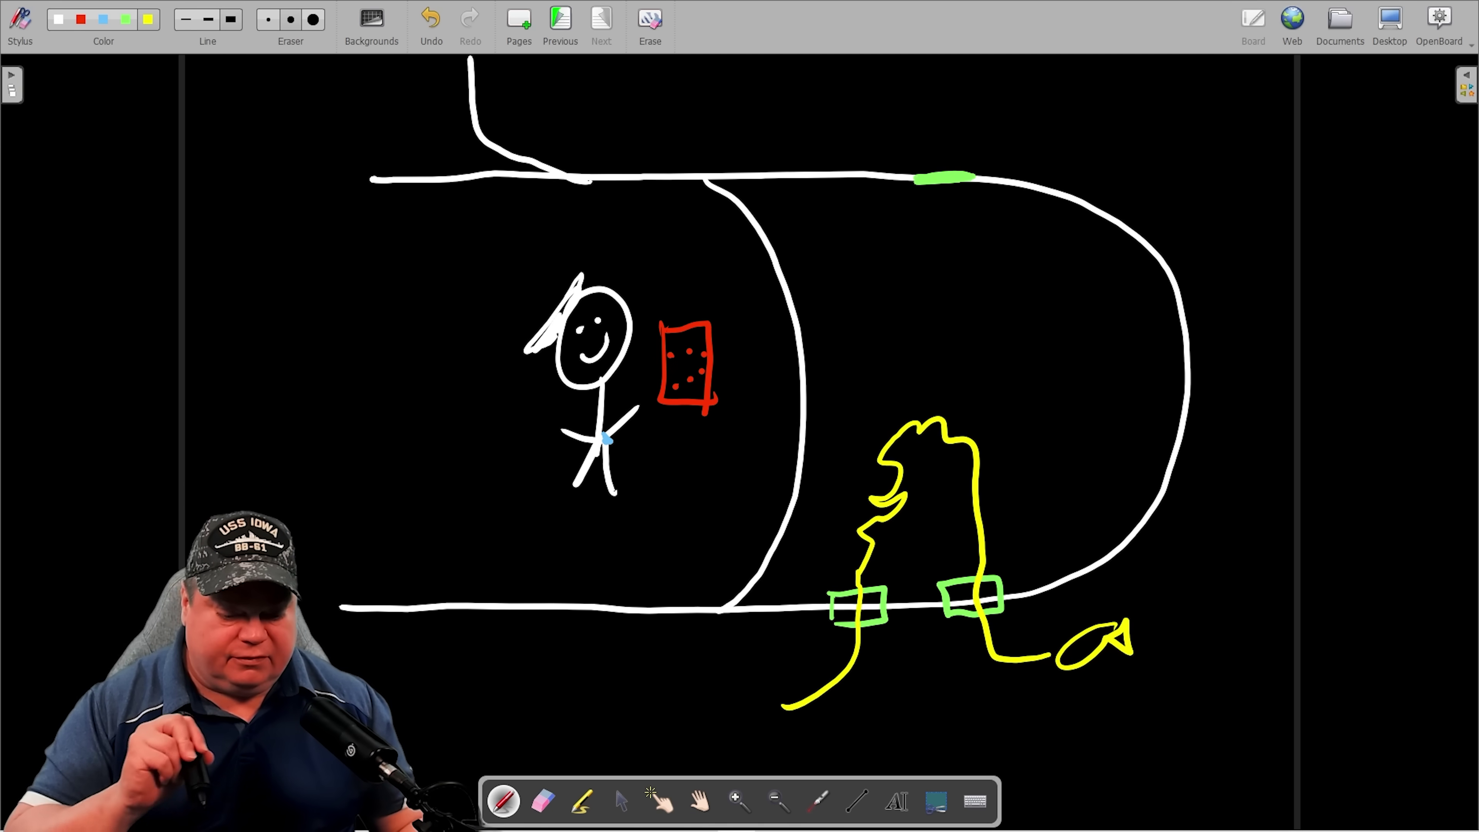
{"action": "left_click", "coordinate": [441, 24]}
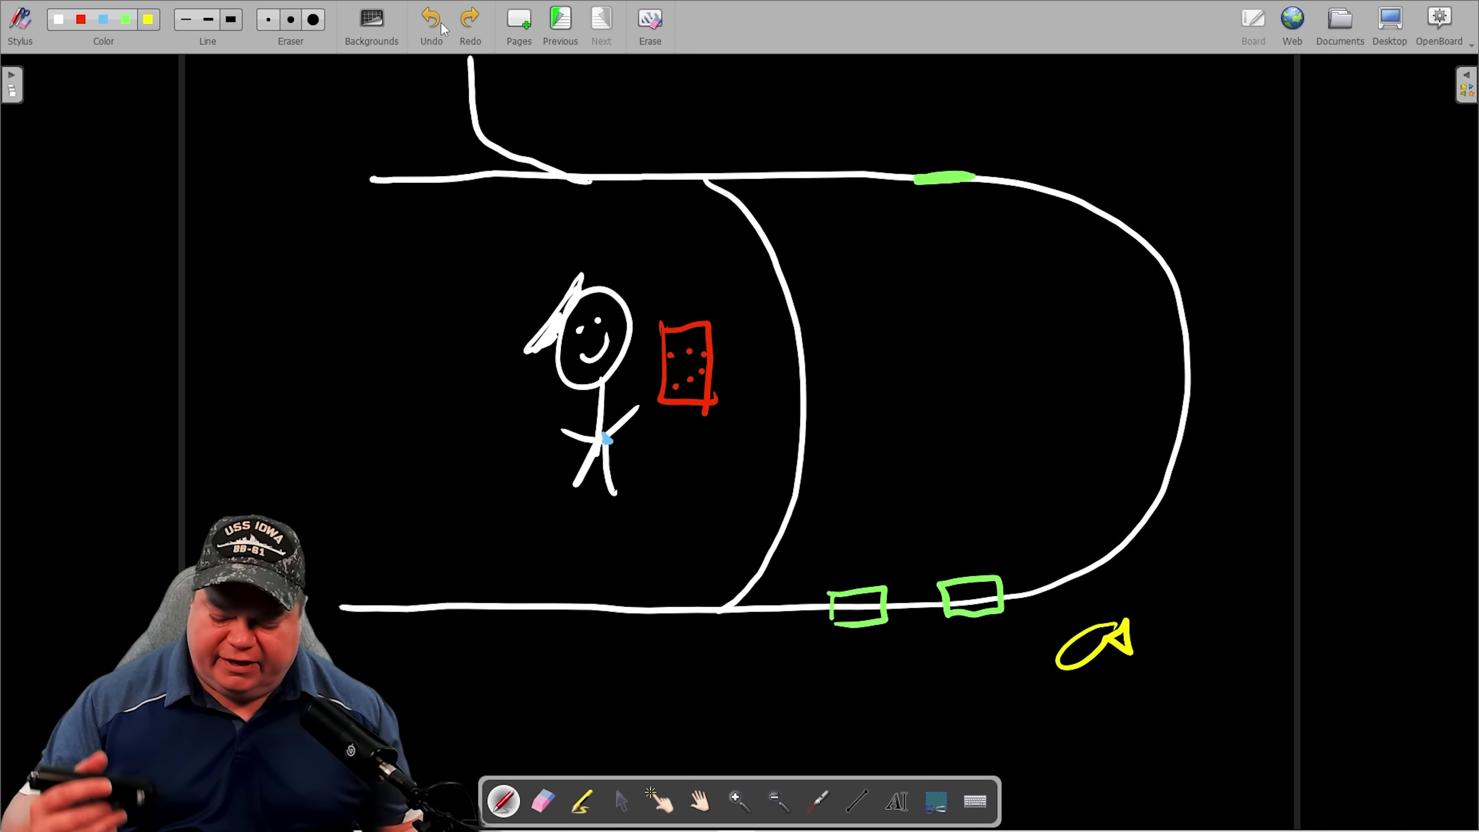
- Draw a blue wavy waterline just beneath the right tank's top outline
{"action": "left_click", "coordinate": [106, 21]}
{"action": "left_click_drag", "start_coordinate": [737, 187], "coordinate": [1082, 222]}
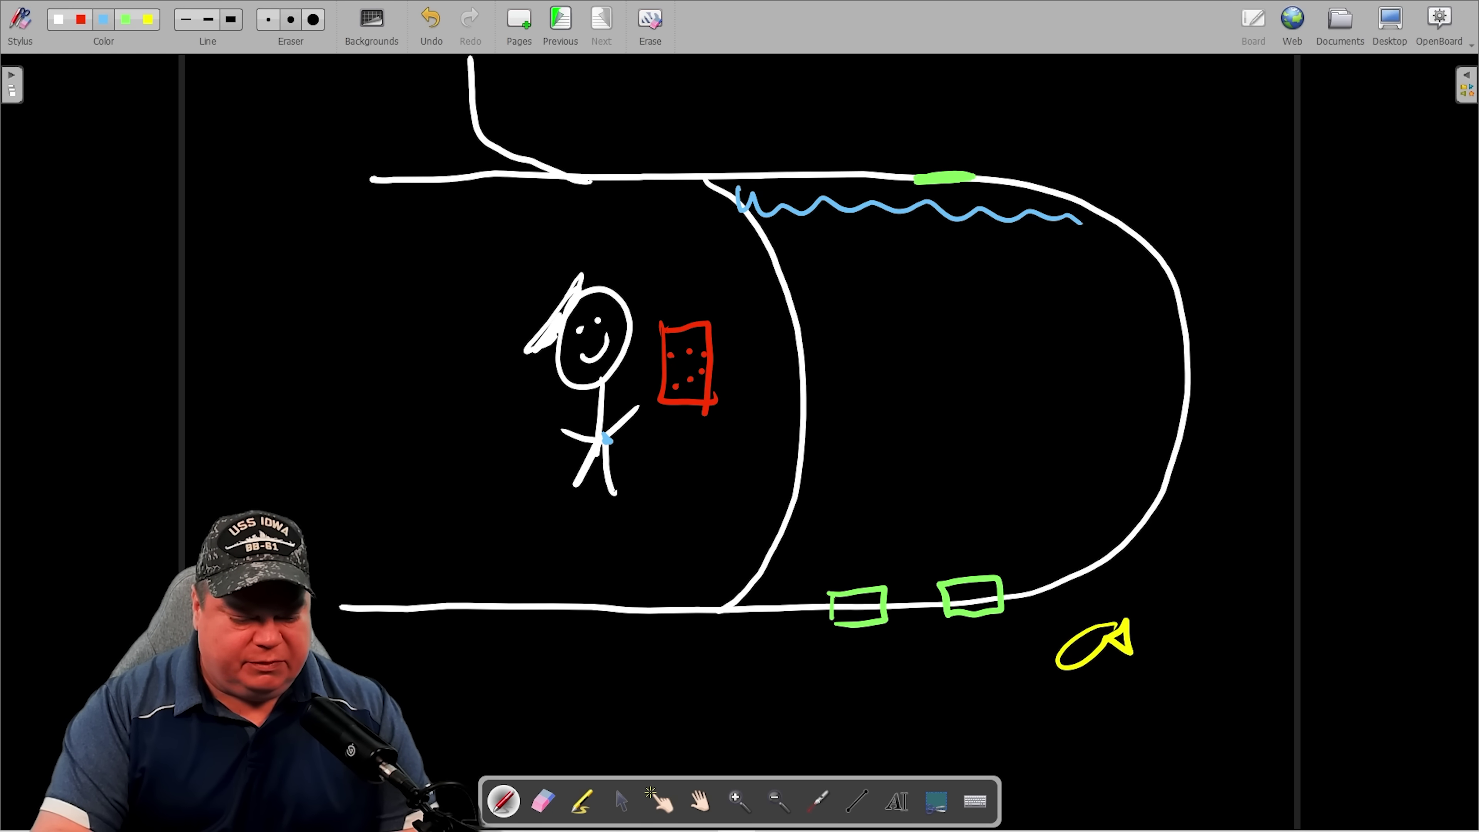
- Draw three linked white air flasks in the right tank, piped to the bulkhead and top
{"action": "left_click", "coordinate": [58, 22]}
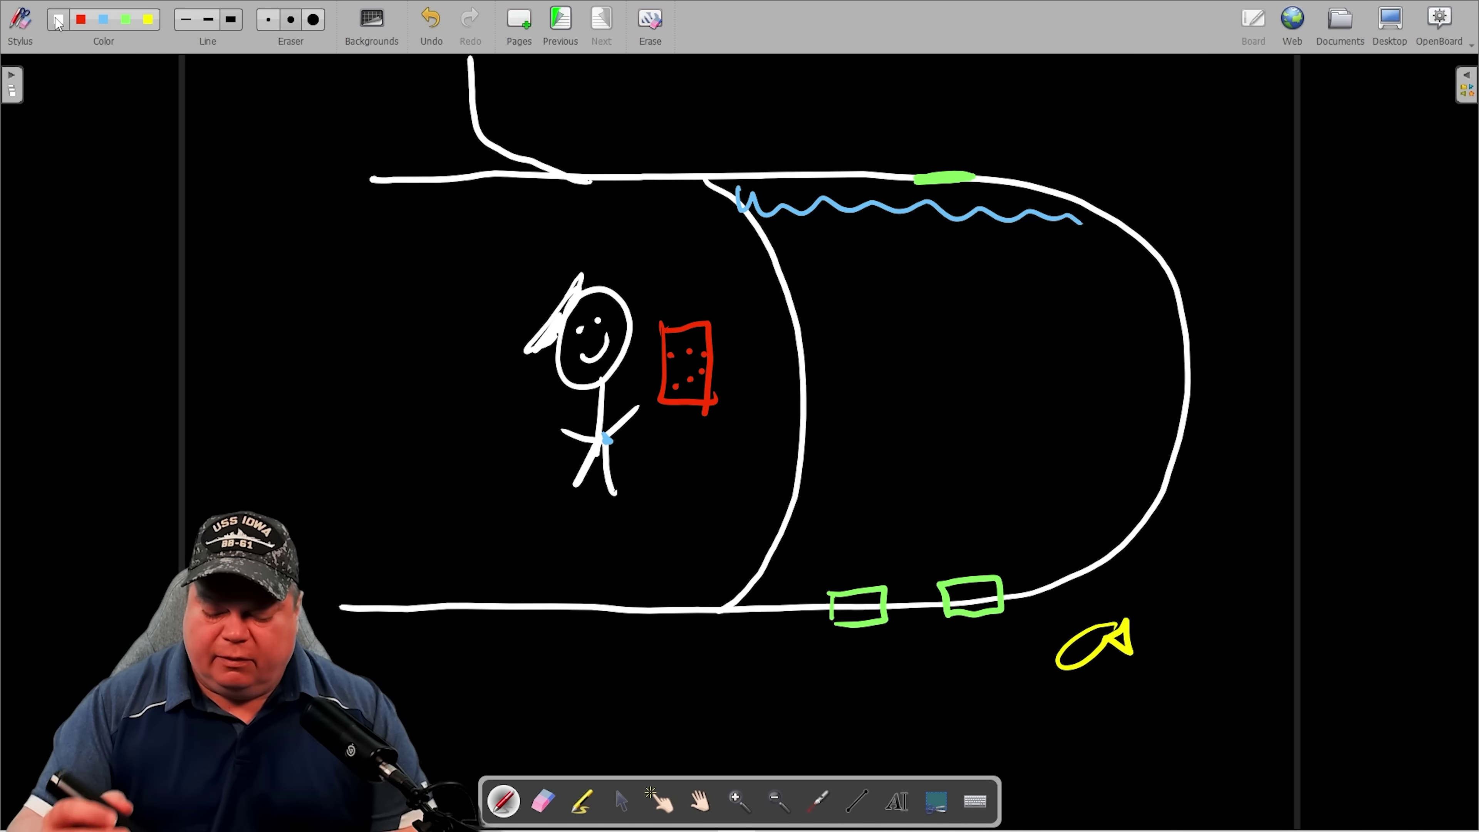
{"action": "mouse_move", "coordinate": [841, 405]}
{"action": "left_mouse_down"}
{"action": "mouse_move", "coordinate": [832, 566]}
{"action": "mouse_move", "coordinate": [877, 561]}
{"action": "mouse_move", "coordinate": [864, 394]}
{"action": "mouse_move", "coordinate": [837, 401]}
{"action": "mouse_move", "coordinate": [905, 407]}
{"action": "mouse_move", "coordinate": [906, 523]}
{"action": "mouse_move", "coordinate": [924, 565]}
{"action": "mouse_move", "coordinate": [942, 410]}
{"action": "mouse_move", "coordinate": [913, 394]}
{"action": "mouse_move", "coordinate": [906, 404]}
{"action": "mouse_move", "coordinate": [964, 457]}
{"action": "mouse_move", "coordinate": [964, 553]}
{"action": "mouse_move", "coordinate": [1006, 518]}
{"action": "mouse_move", "coordinate": [1005, 409]}
{"action": "mouse_move", "coordinate": [964, 392]}
{"action": "left_mouse_up"}
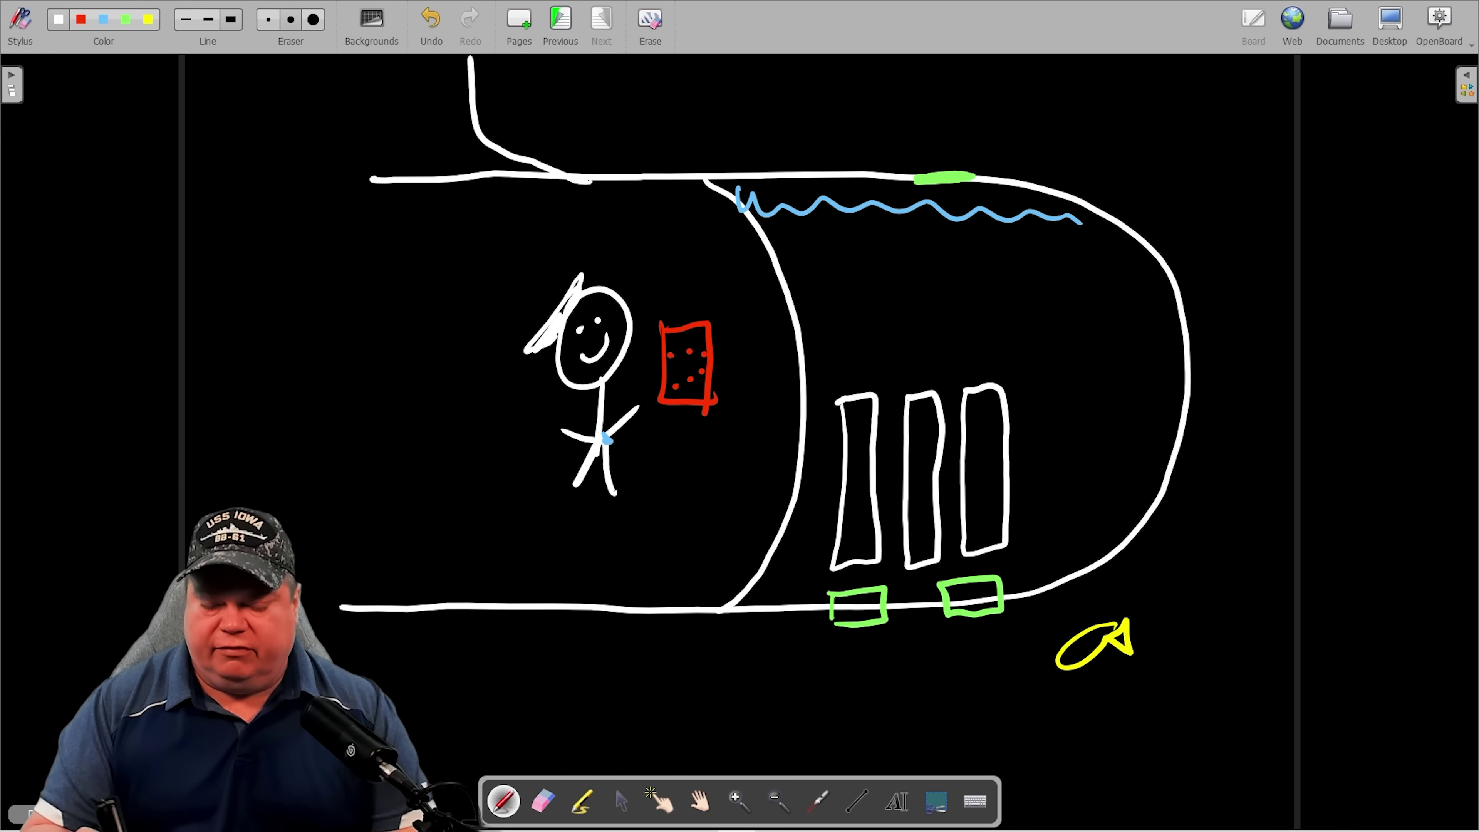
{"action": "mouse_move", "coordinate": [969, 412]}
{"action": "left_mouse_down"}
{"action": "mouse_move", "coordinate": [743, 440]}
{"action": "mouse_move", "coordinate": [722, 214]}
{"action": "mouse_move", "coordinate": [949, 212]}
{"action": "left_mouse_up"}
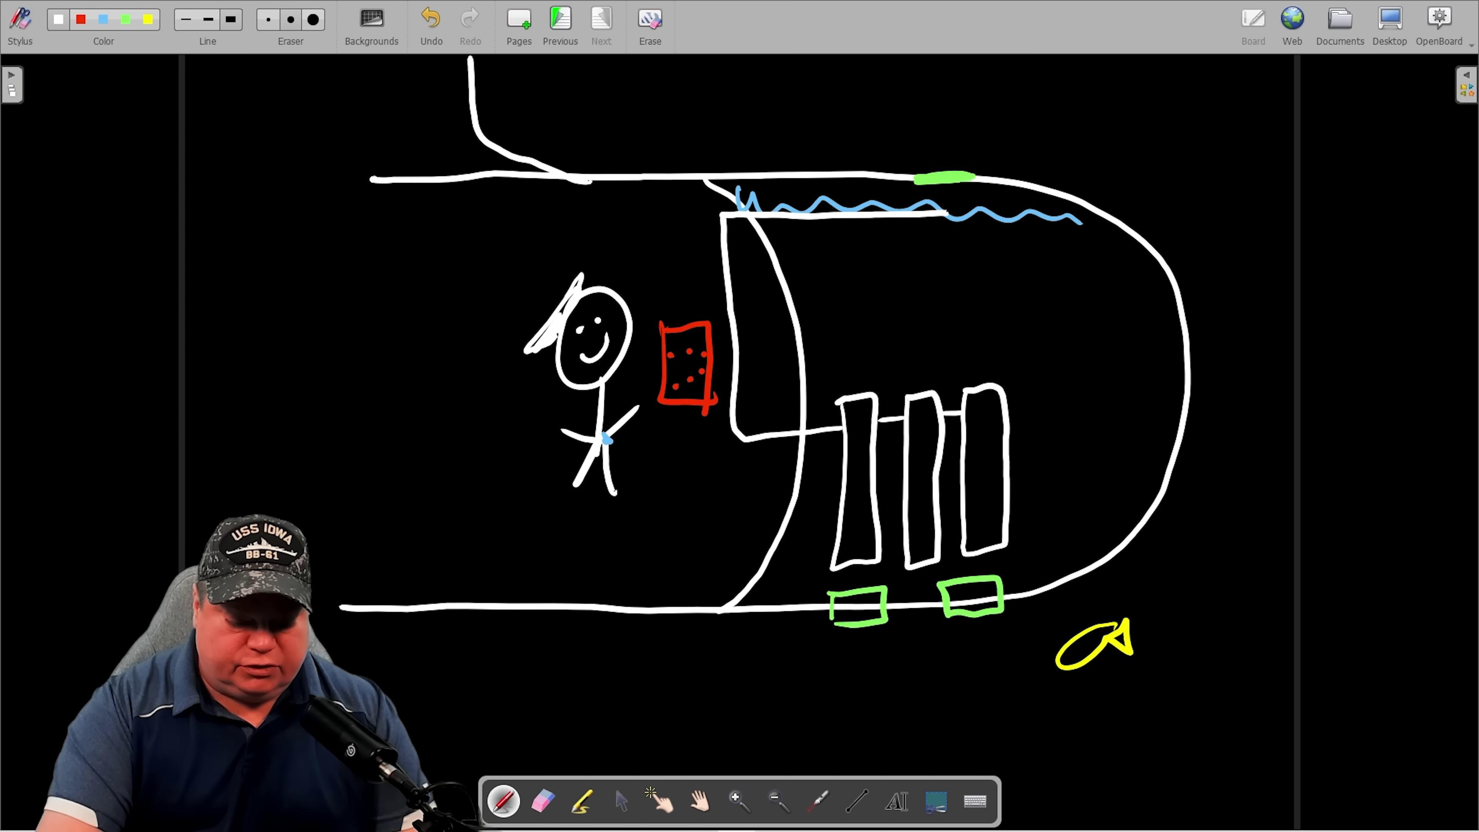
{"action": "left_click", "coordinate": [79, 21]}
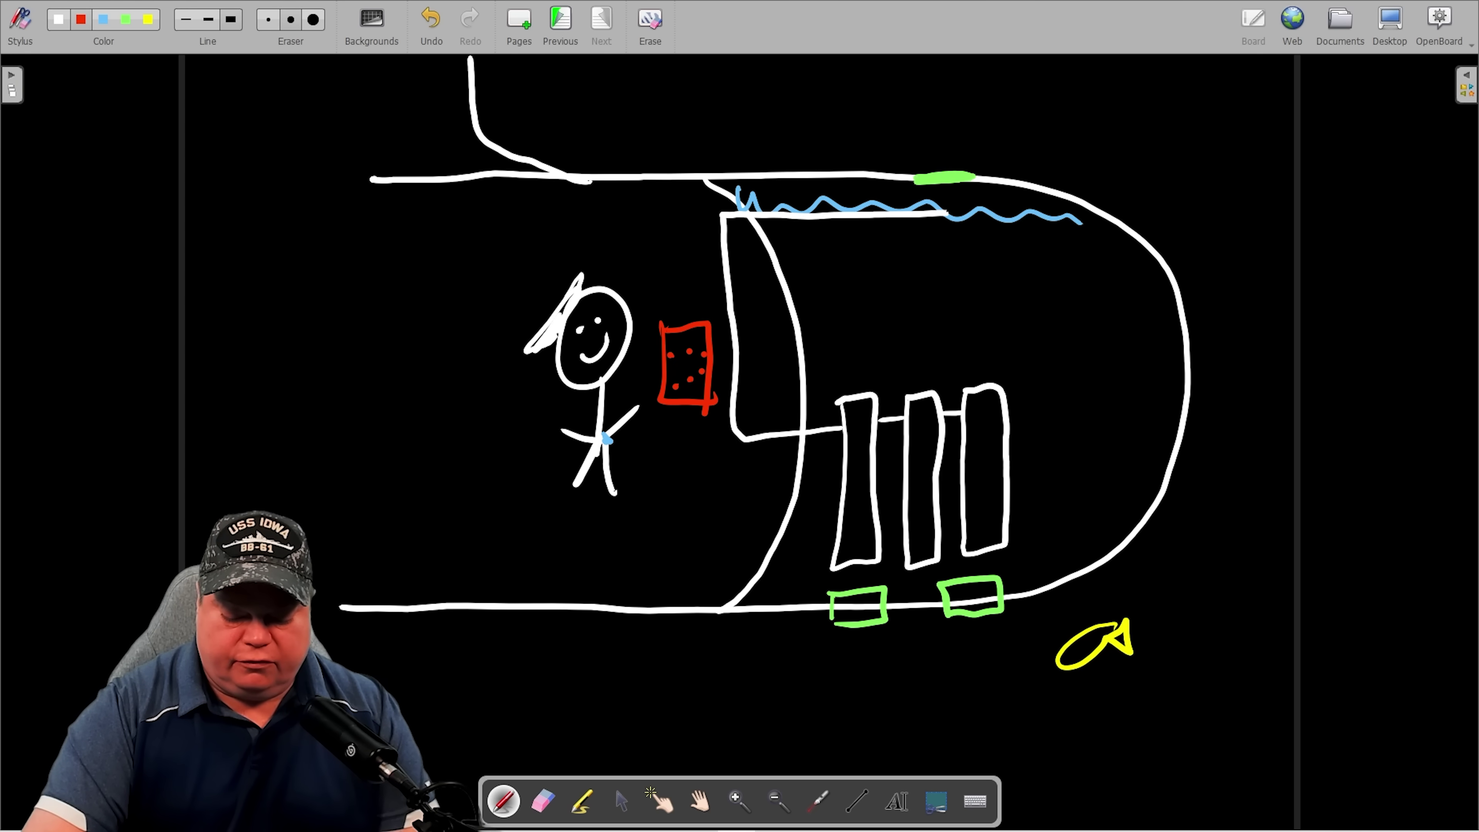
- Run a red line from the red box to the piping, undoing a stray red X
{"action": "mouse_move", "coordinate": [706, 357]}
{"action": "left_mouse_down"}
{"action": "mouse_move", "coordinate": [748, 362]}
{"action": "mouse_move", "coordinate": [725, 387]}
{"action": "left_mouse_up"}
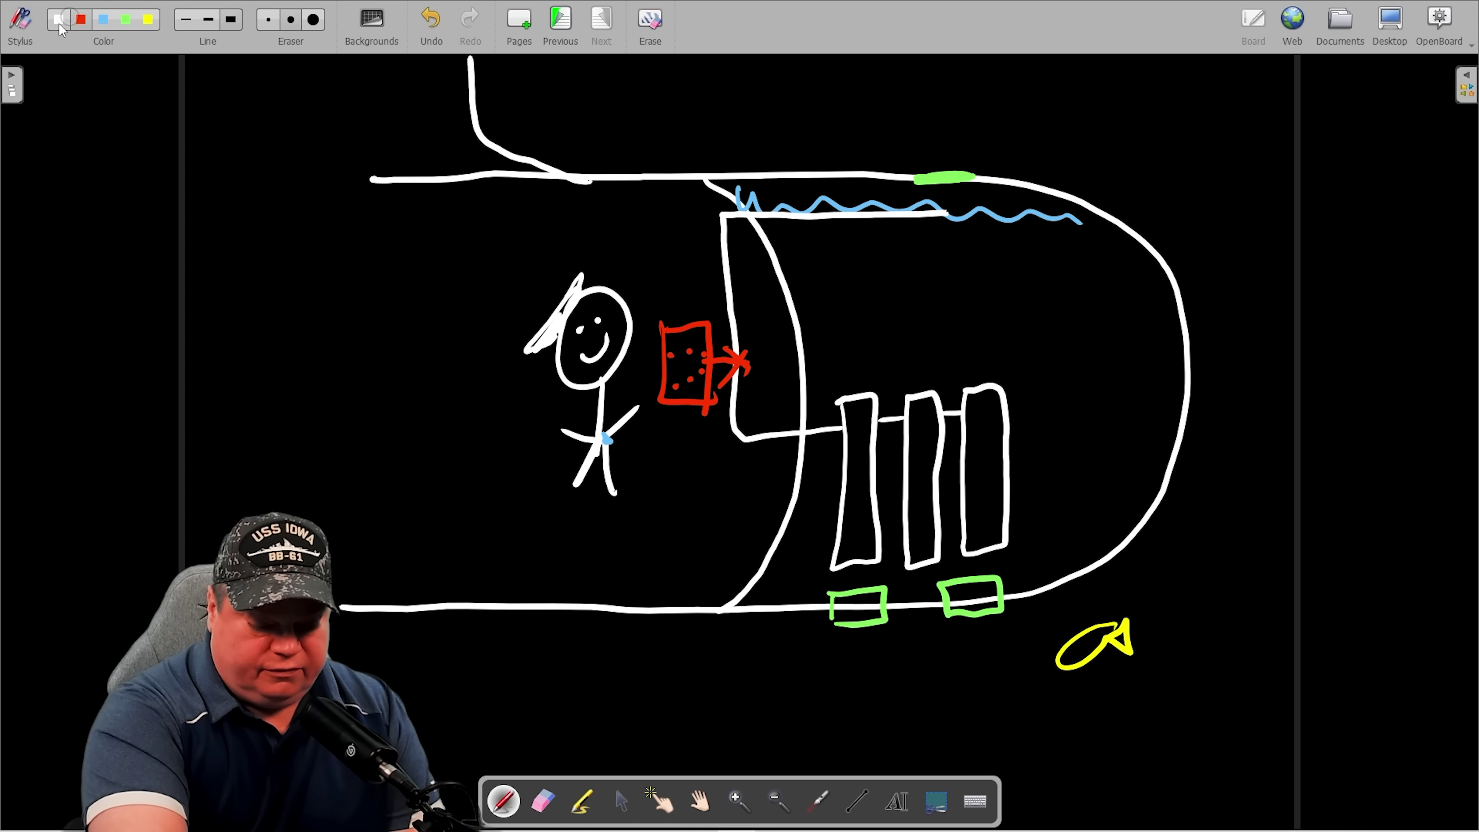
{"action": "mouse_move", "coordinate": [765, 416]}
{"action": "left_mouse_down"}
{"action": "mouse_move", "coordinate": [787, 444]}
{"action": "mouse_move", "coordinate": [769, 447]}
{"action": "left_mouse_up"}
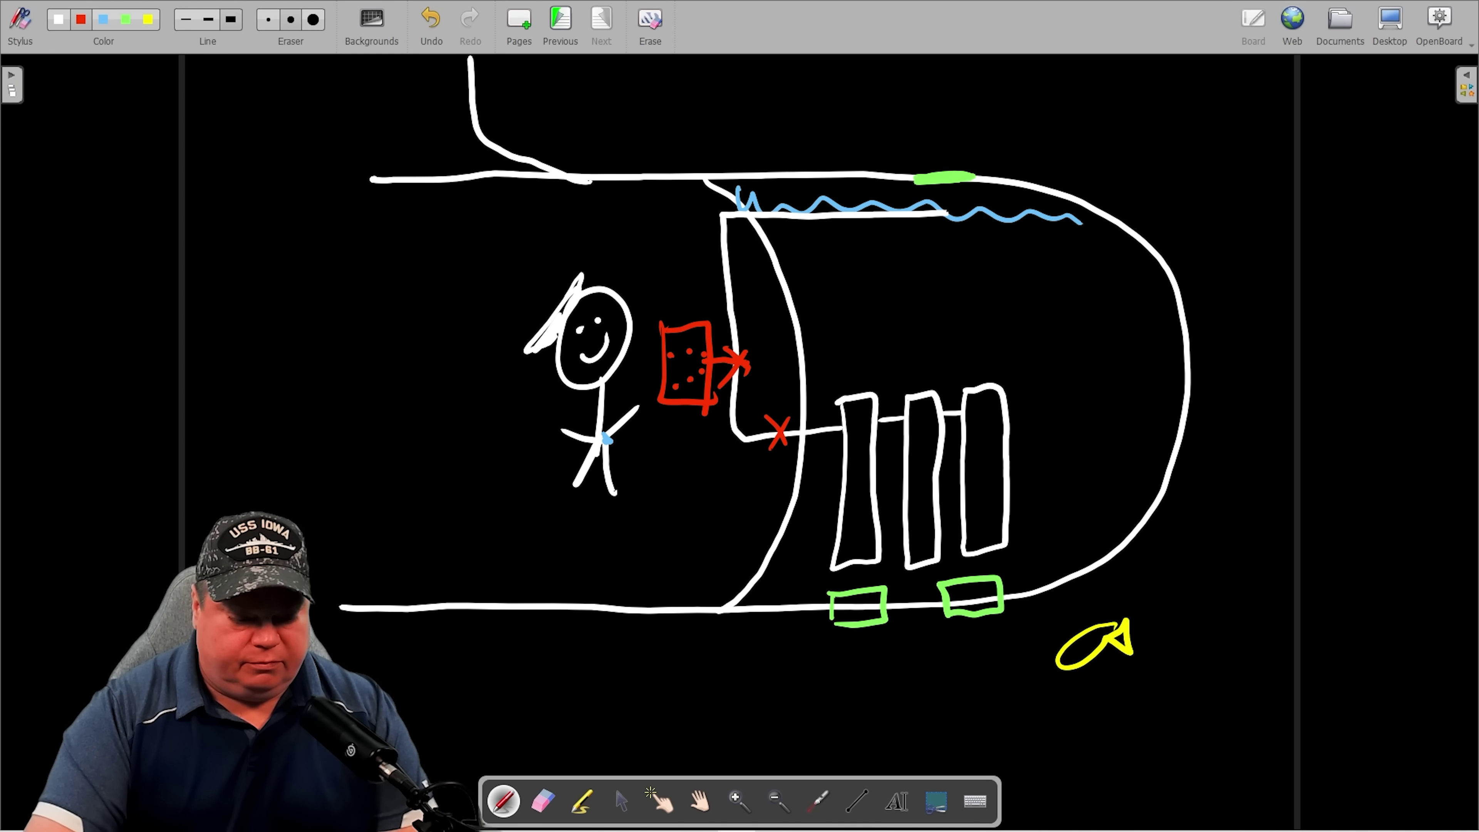
{"action": "left_click", "coordinate": [421, 21]}
{"action": "left_click", "coordinate": [427, 25]}
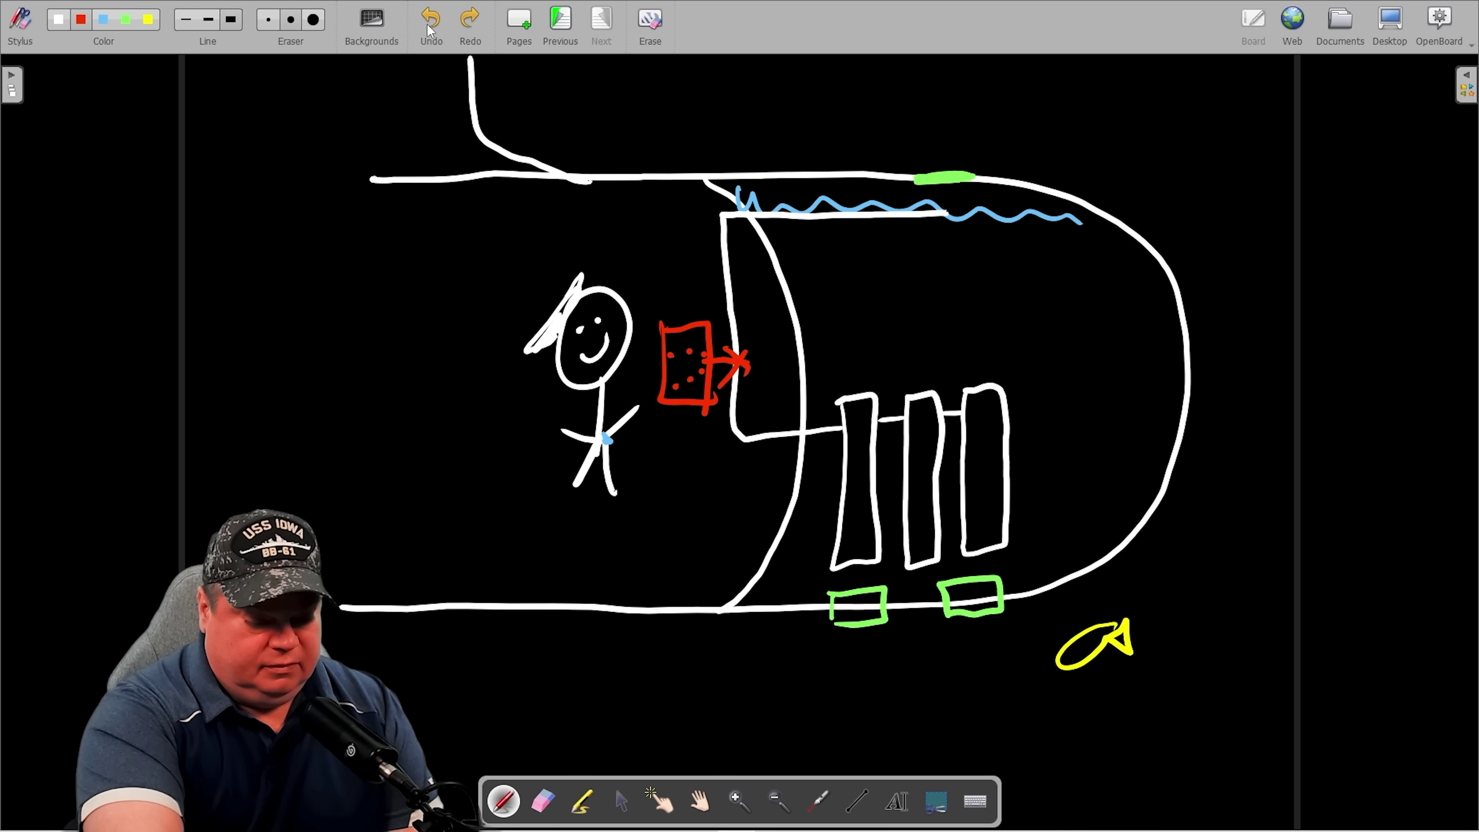
- Add white X valve marks on the lower and upper pipes and dashes under the waterline
{"action": "left_click", "coordinate": [58, 21]}
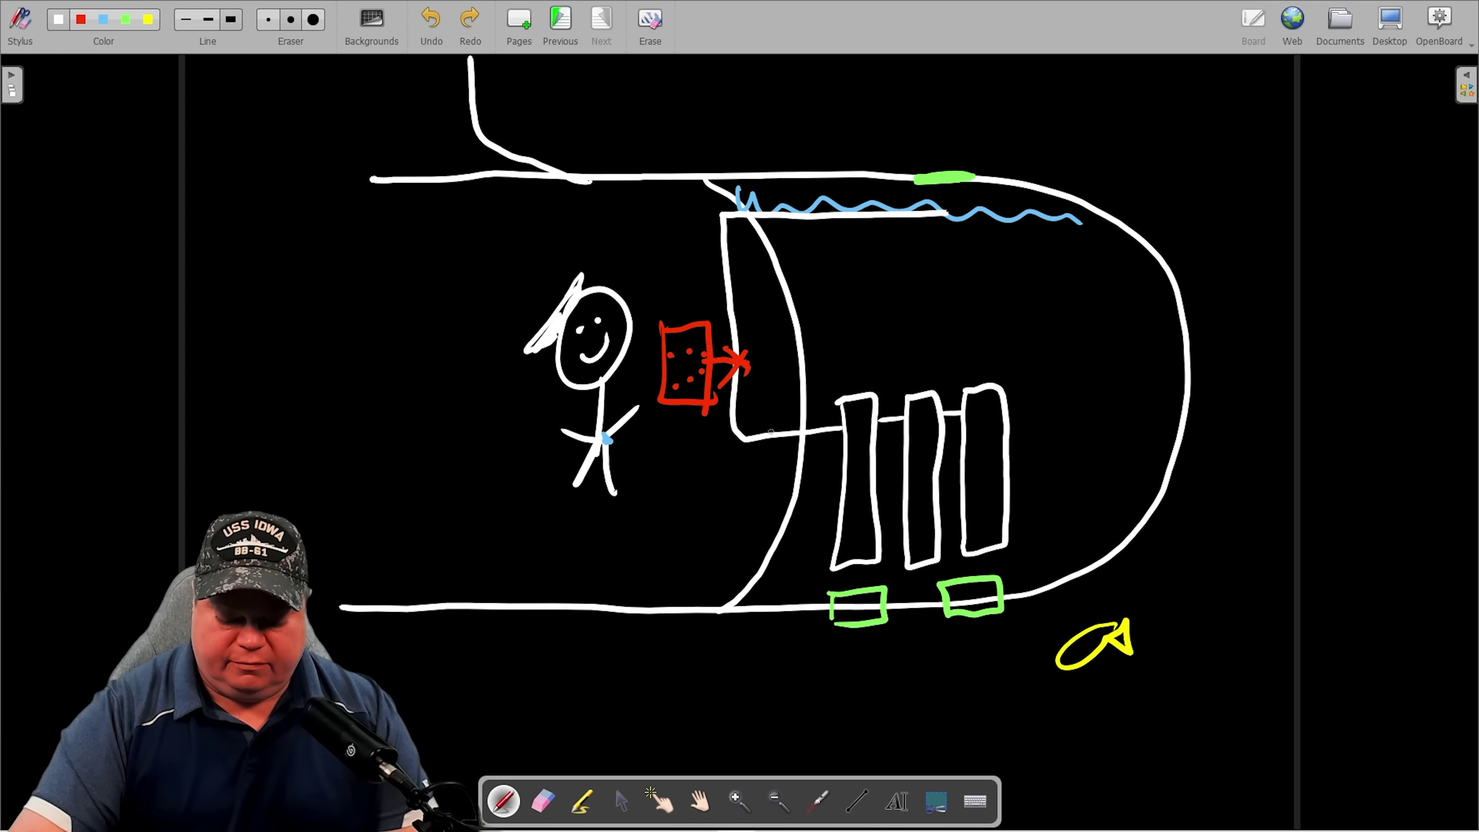
{"action": "mouse_move", "coordinate": [769, 412]}
{"action": "left_mouse_down"}
{"action": "mouse_move", "coordinate": [785, 430]}
{"action": "mouse_move", "coordinate": [747, 463]}
{"action": "left_mouse_up"}
{"action": "left_click_drag", "start_coordinate": [750, 464], "coordinate": [770, 417]}
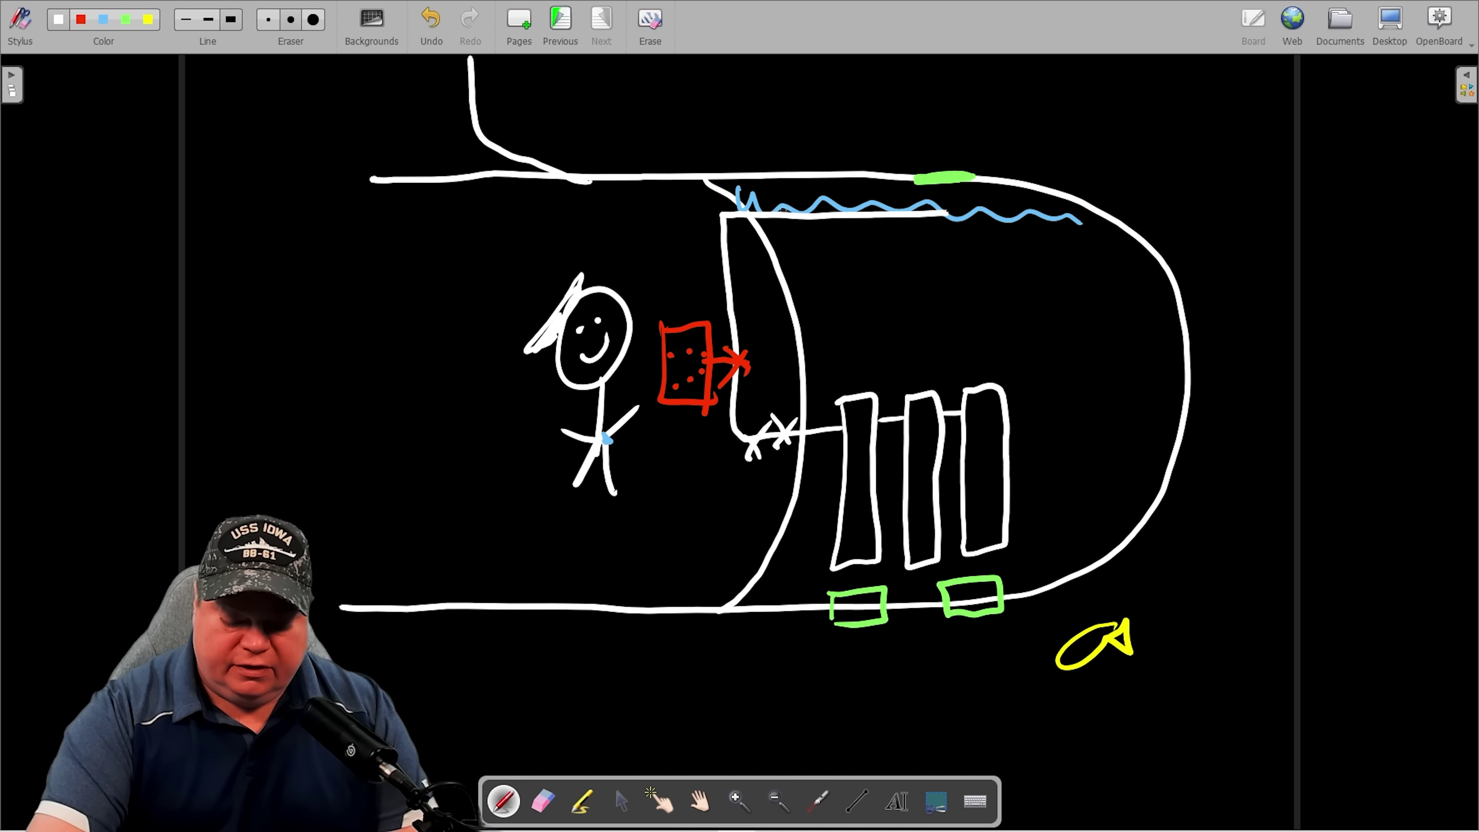
{"action": "left_click_drag", "start_coordinate": [762, 203], "coordinate": [787, 217]}
{"action": "mouse_move", "coordinate": [799, 199]}
{"action": "left_mouse_down"}
{"action": "mouse_move", "coordinate": [773, 227]}
{"action": "mouse_move", "coordinate": [749, 225]}
{"action": "left_mouse_up"}
{"action": "left_click_drag", "start_coordinate": [733, 230], "coordinate": [762, 196]}
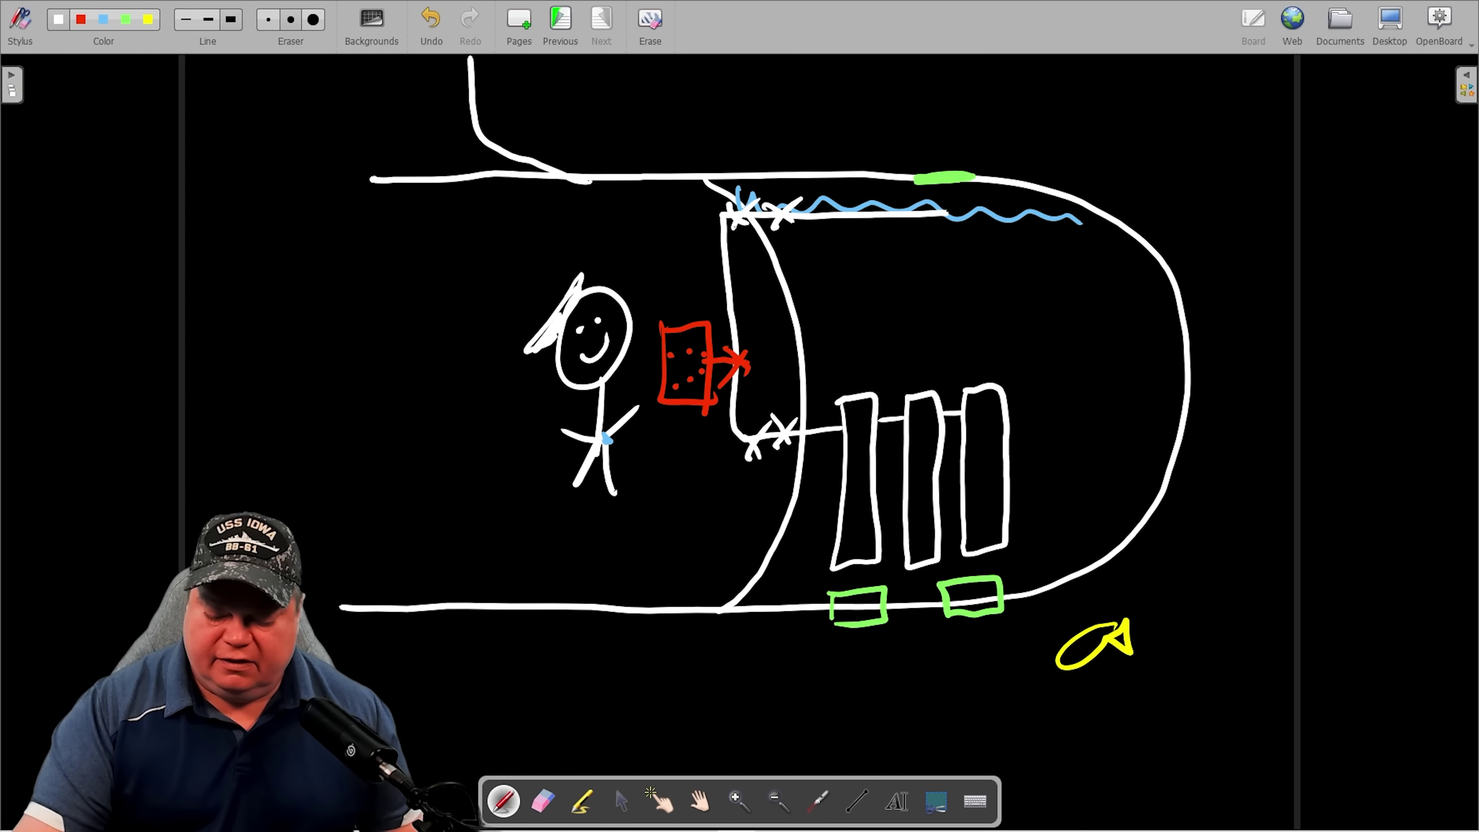
{"action": "mouse_move", "coordinate": [963, 220]}
{"action": "left_mouse_down"}
{"action": "mouse_move", "coordinate": [1000, 204]}
{"action": "mouse_move", "coordinate": [1014, 260]}
{"action": "left_mouse_up"}
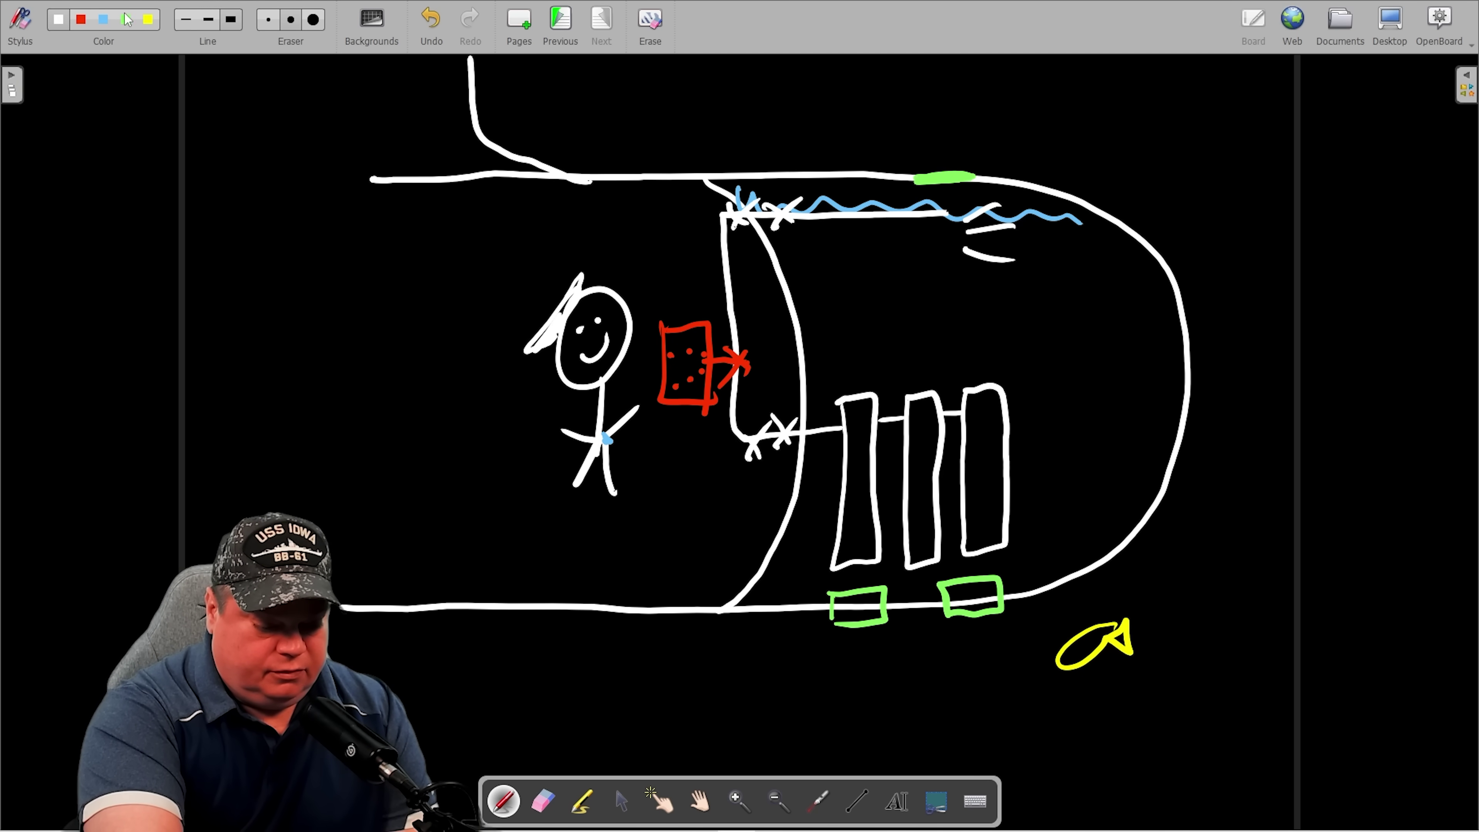
- Draw a green arrow pointing down at the top vent
{"action": "left_click", "coordinate": [127, 22]}
{"action": "left_click_drag", "start_coordinate": [968, 102], "coordinate": [934, 163]}
{"action": "mouse_move", "coordinate": [928, 137]}
{"action": "left_mouse_down"}
{"action": "mouse_move", "coordinate": [935, 164]}
{"action": "mouse_move", "coordinate": [974, 145]}
{"action": "left_mouse_up"}
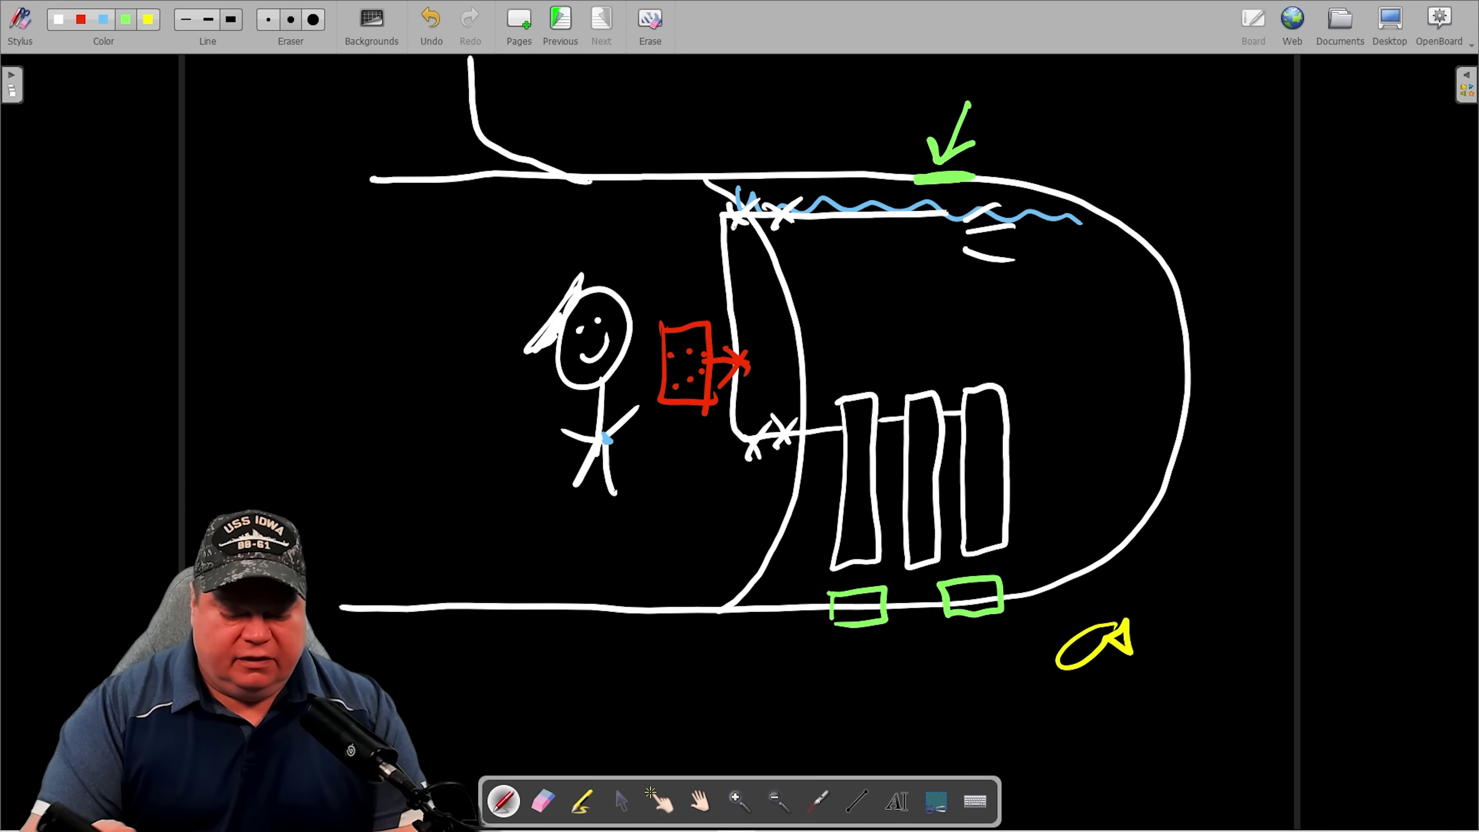
- Draw blue arrows pointing at the right grate and the tank's upper and lower curves
{"action": "left_click", "coordinate": [104, 21]}
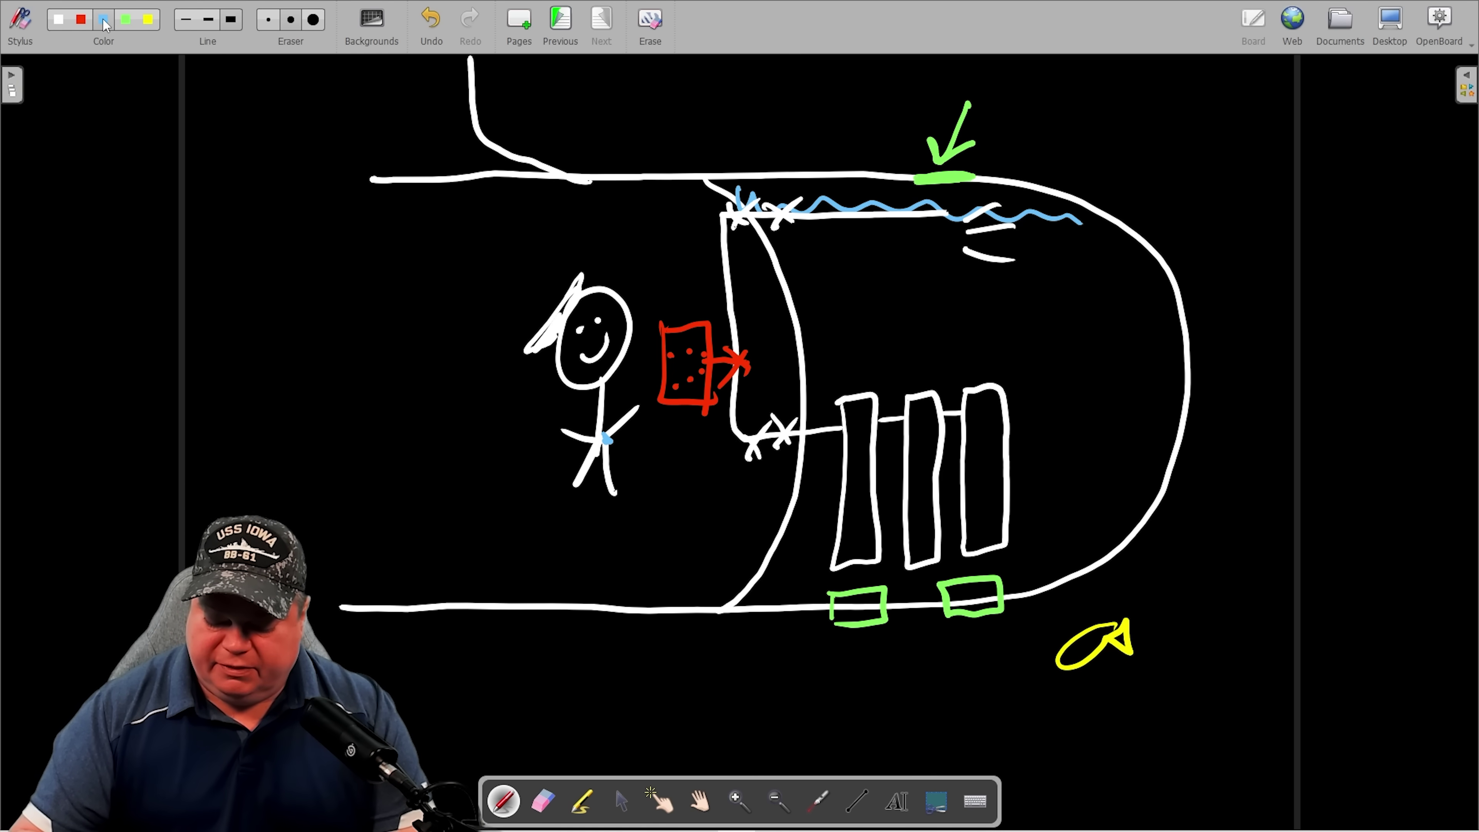
{"action": "left_click_drag", "start_coordinate": [1007, 654], "coordinate": [972, 636]}
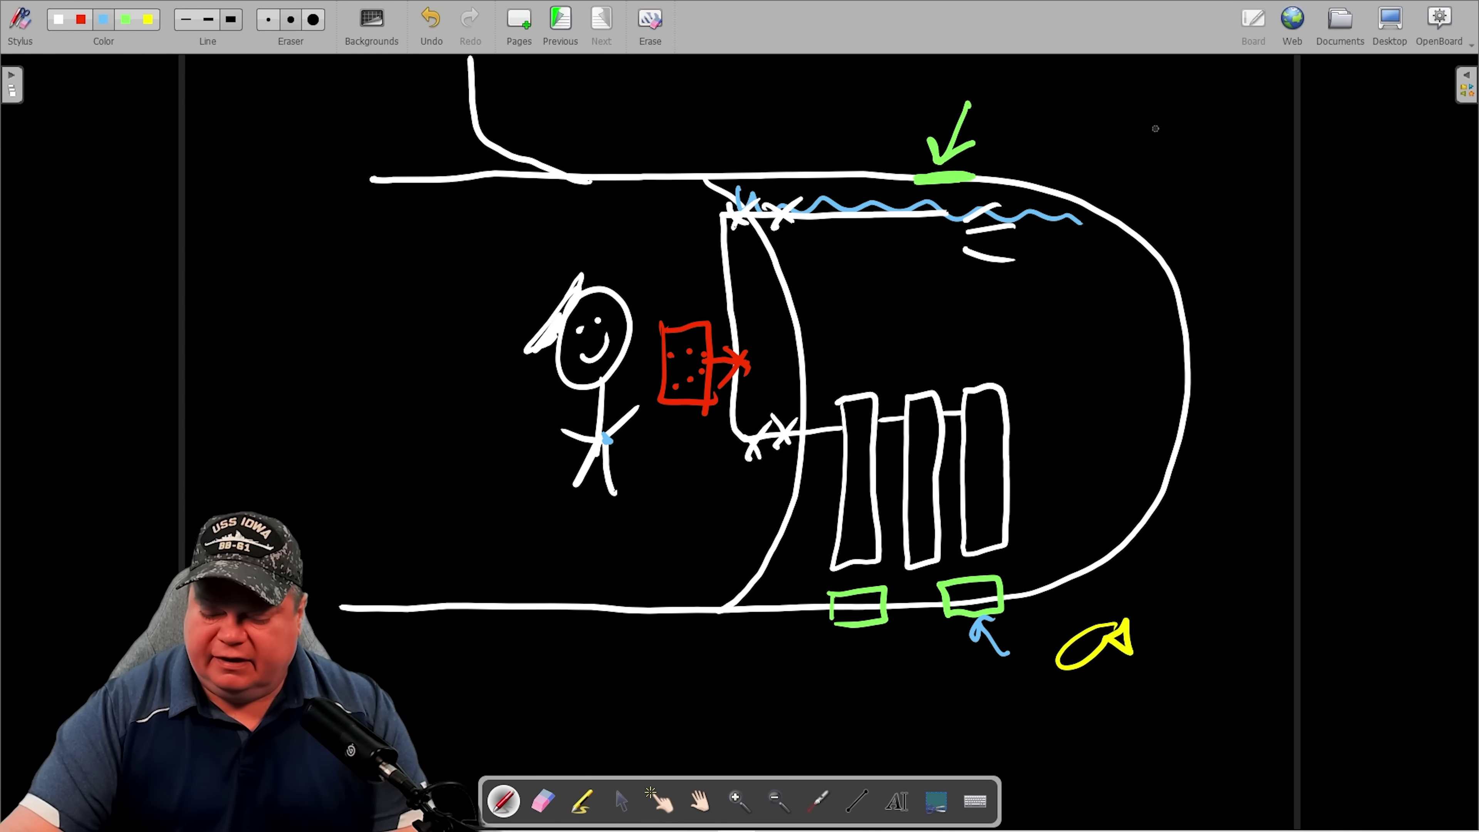
{"action": "left_click_drag", "start_coordinate": [1177, 110], "coordinate": [1109, 218]}
{"action": "left_click_drag", "start_coordinate": [1116, 167], "coordinate": [1163, 190]}
{"action": "mouse_move", "coordinate": [1273, 282]}
{"action": "left_mouse_down"}
{"action": "mouse_move", "coordinate": [1206, 316]}
{"action": "mouse_move", "coordinate": [1231, 330]}
{"action": "left_mouse_up"}
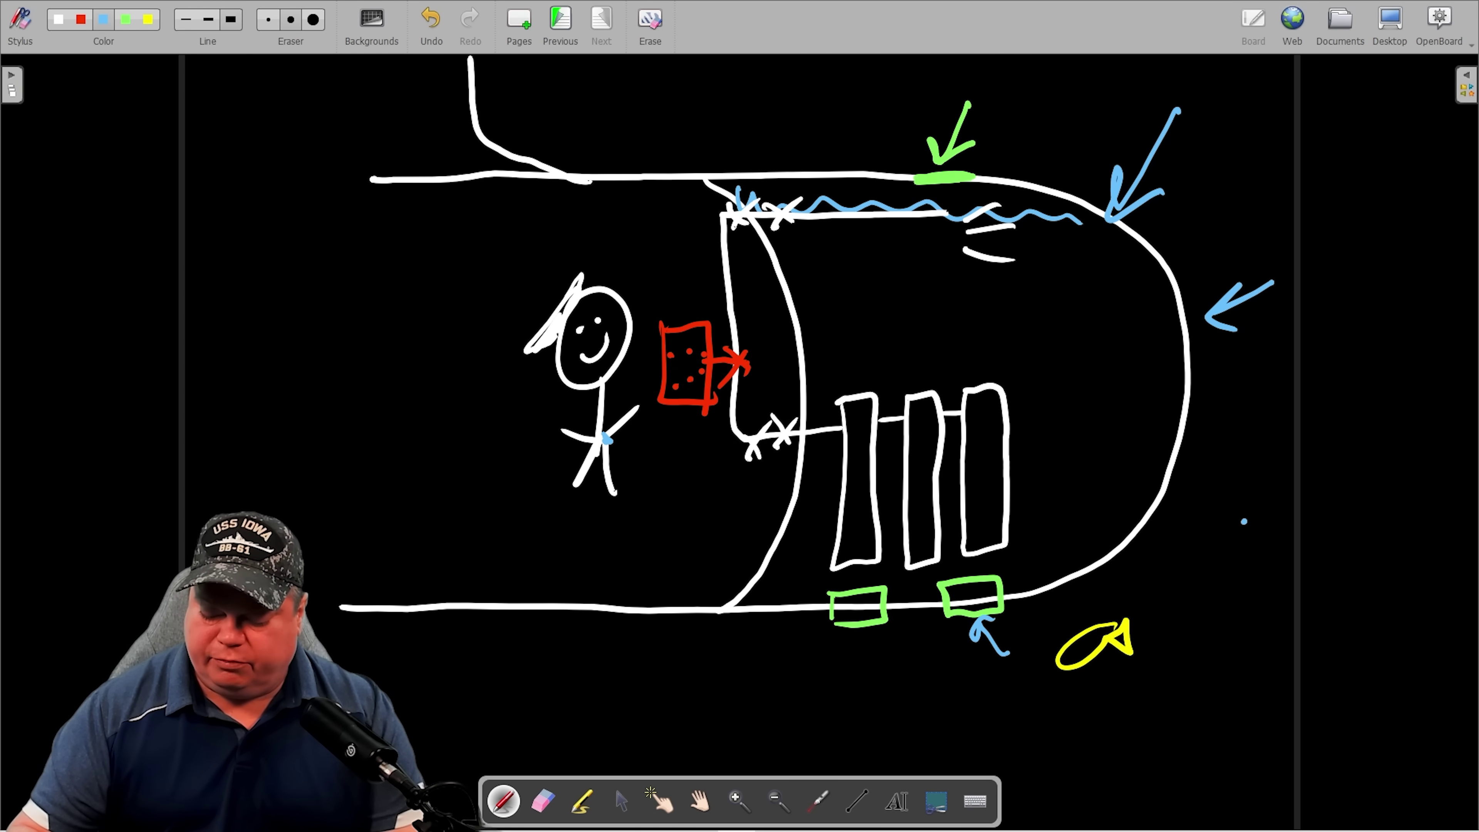
{"action": "left_click_drag", "start_coordinate": [1243, 521], "coordinate": [1193, 500]}
{"action": "mouse_move", "coordinate": [1199, 536]}
{"action": "left_mouse_down"}
{"action": "mouse_move", "coordinate": [1193, 499]}
{"action": "mouse_move", "coordinate": [1233, 496]}
{"action": "left_mouse_up"}
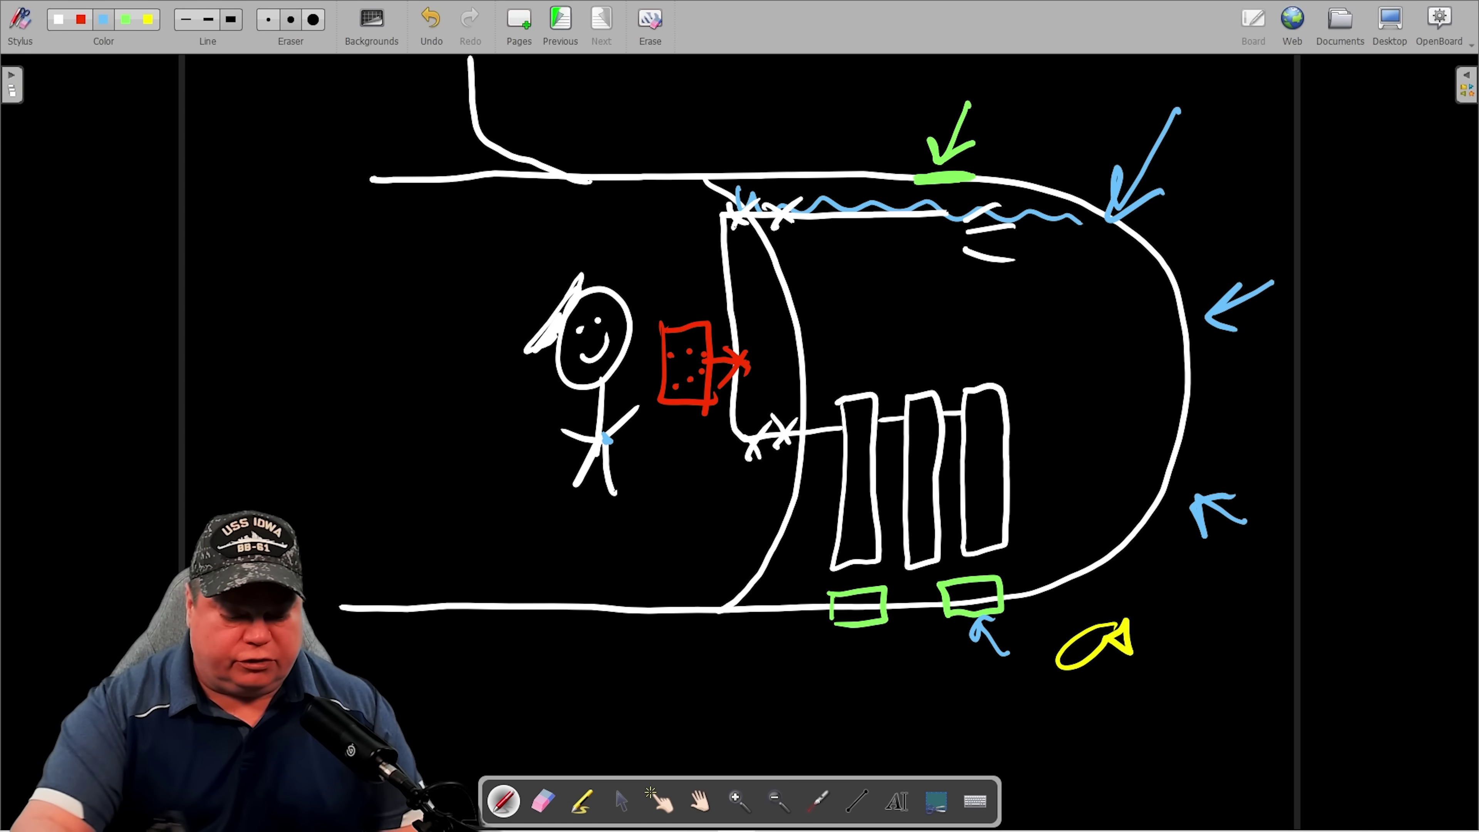
- Replace the right-end blue arrows with downward blue arrows through both grates, extending the waterline
{"action": "left_click", "coordinate": [430, 24]}
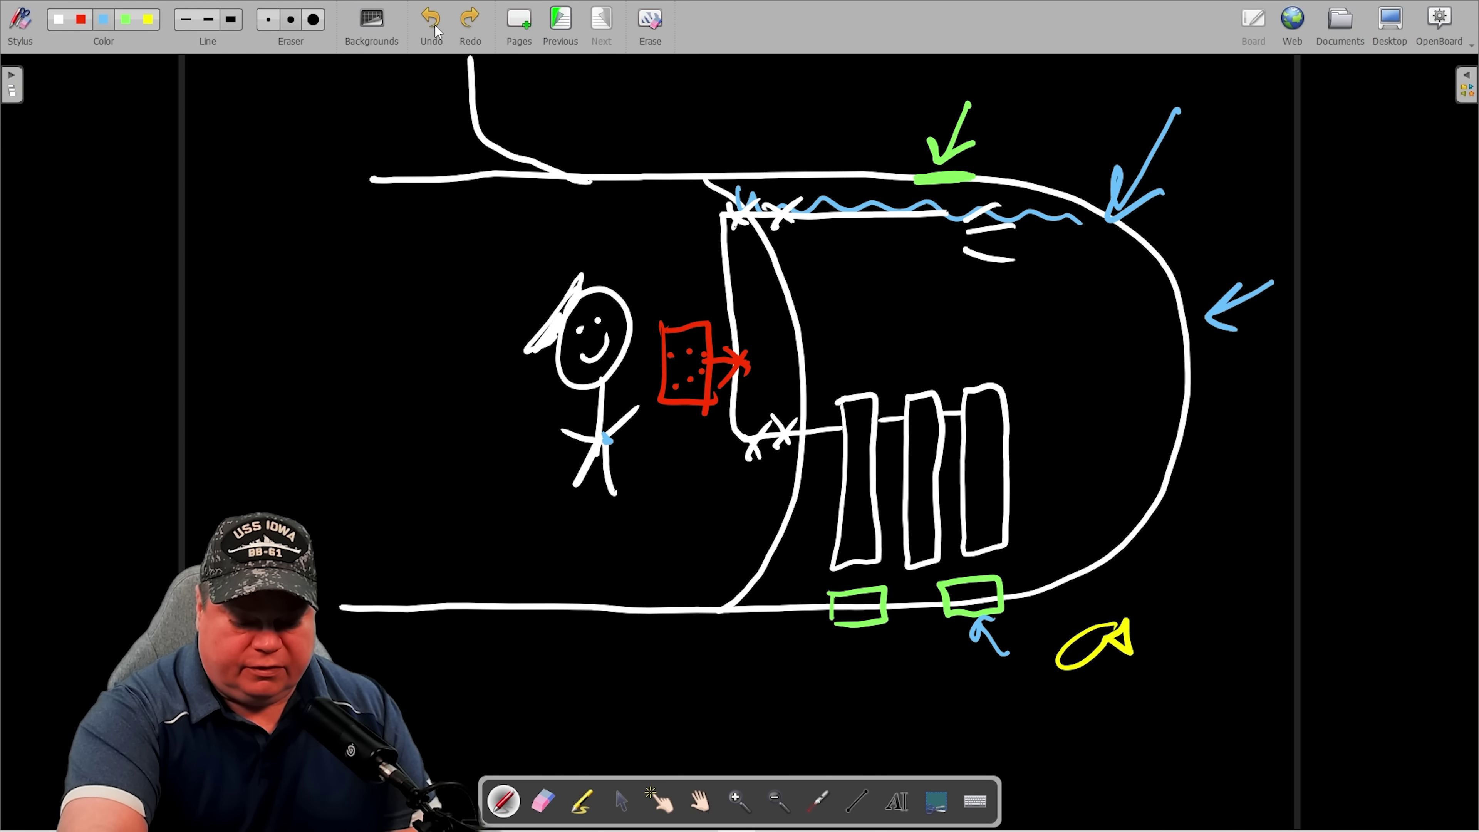
{"action": "left_click", "coordinate": [431, 24]}
{"action": "left_click", "coordinate": [431, 25]}
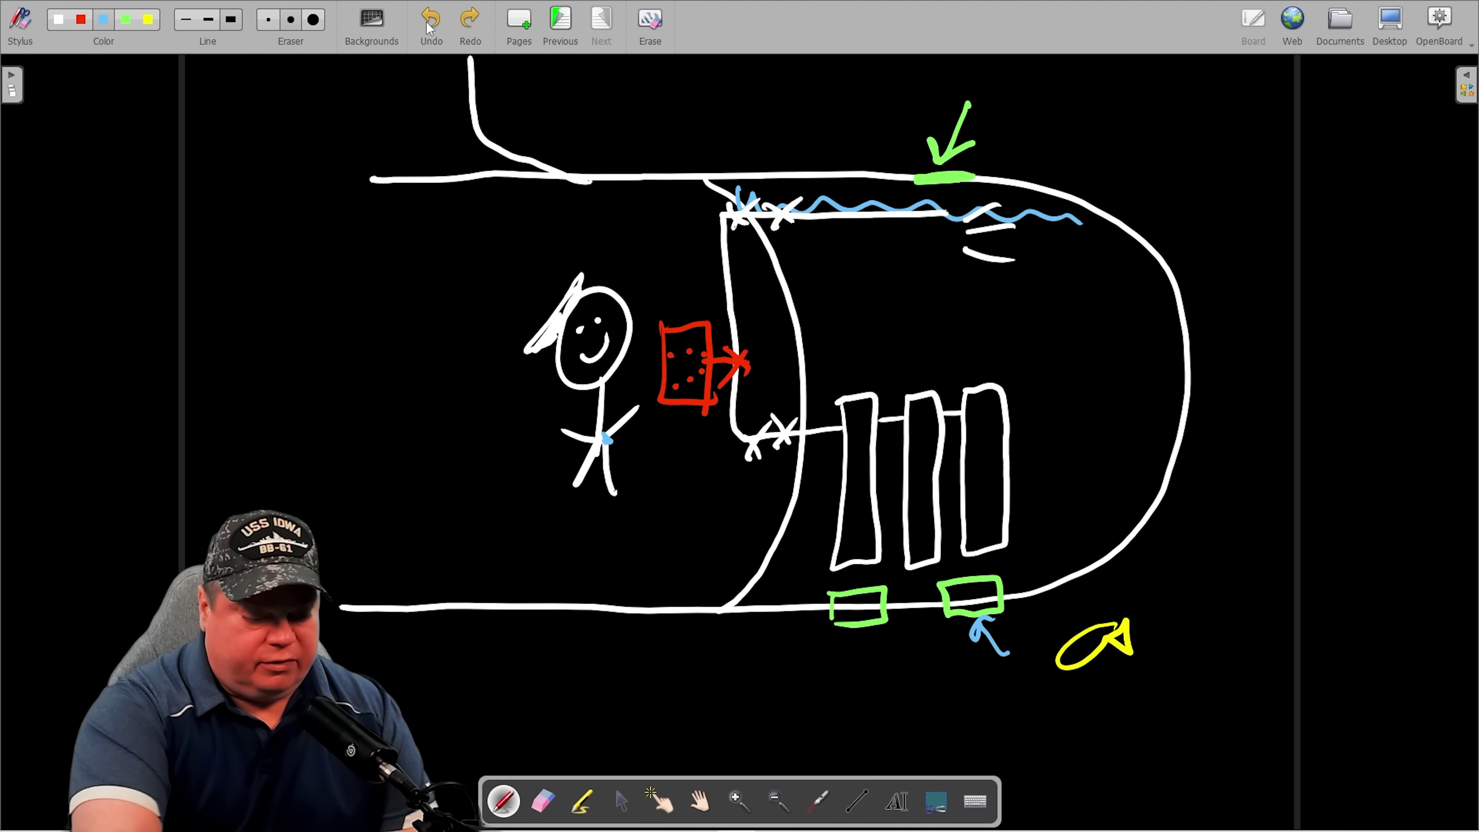
{"action": "mouse_move", "coordinate": [1047, 482]}
{"action": "left_mouse_down"}
{"action": "mouse_move", "coordinate": [946, 670]}
{"action": "mouse_move", "coordinate": [1006, 654]}
{"action": "left_mouse_up"}
{"action": "mouse_move", "coordinate": [851, 566]}
{"action": "left_mouse_down"}
{"action": "mouse_move", "coordinate": [862, 641]}
{"action": "mouse_move", "coordinate": [893, 619]}
{"action": "left_mouse_up"}
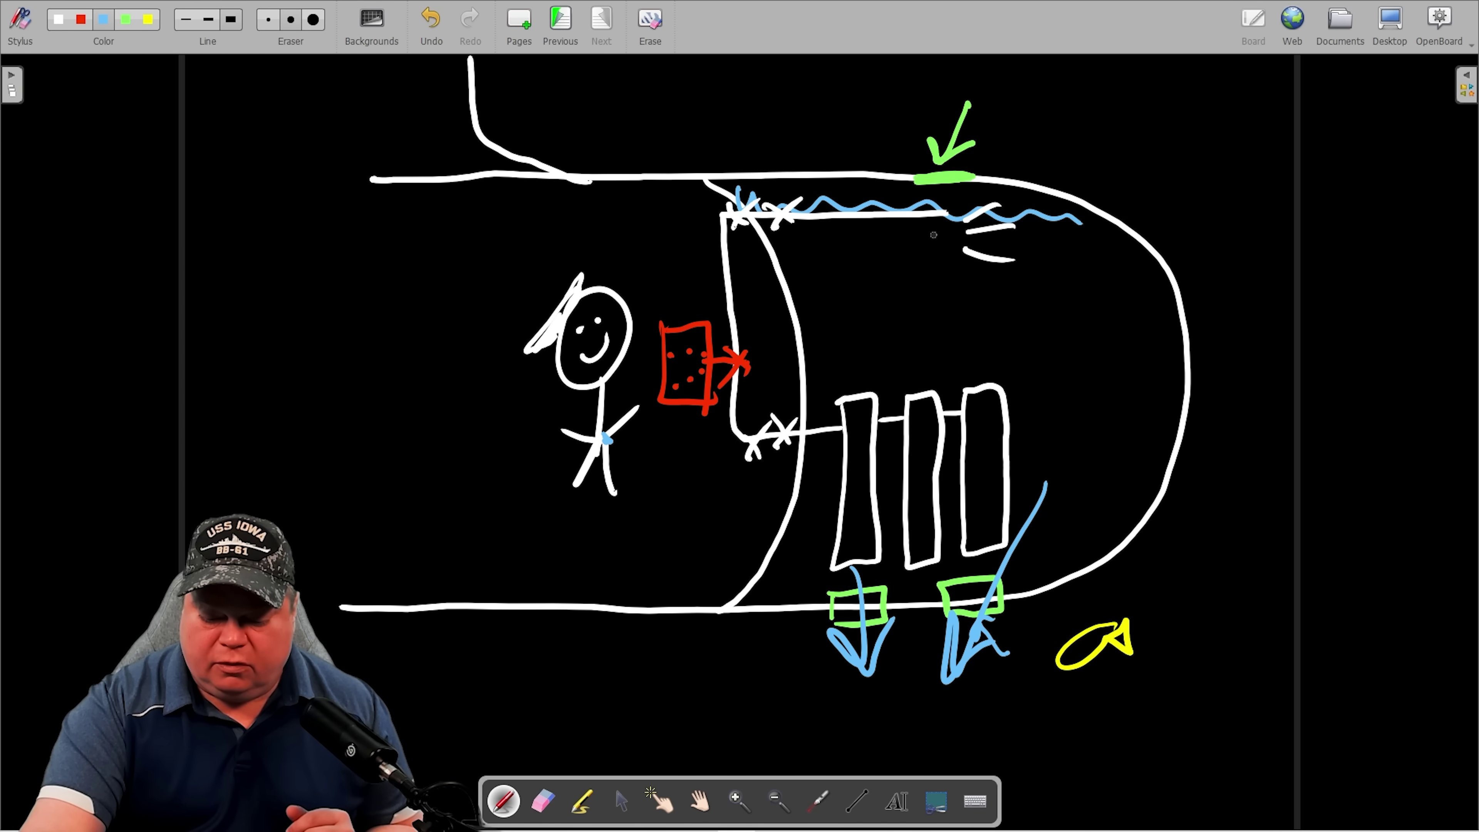
{"action": "left_click_drag", "start_coordinate": [947, 208], "coordinate": [971, 208]}
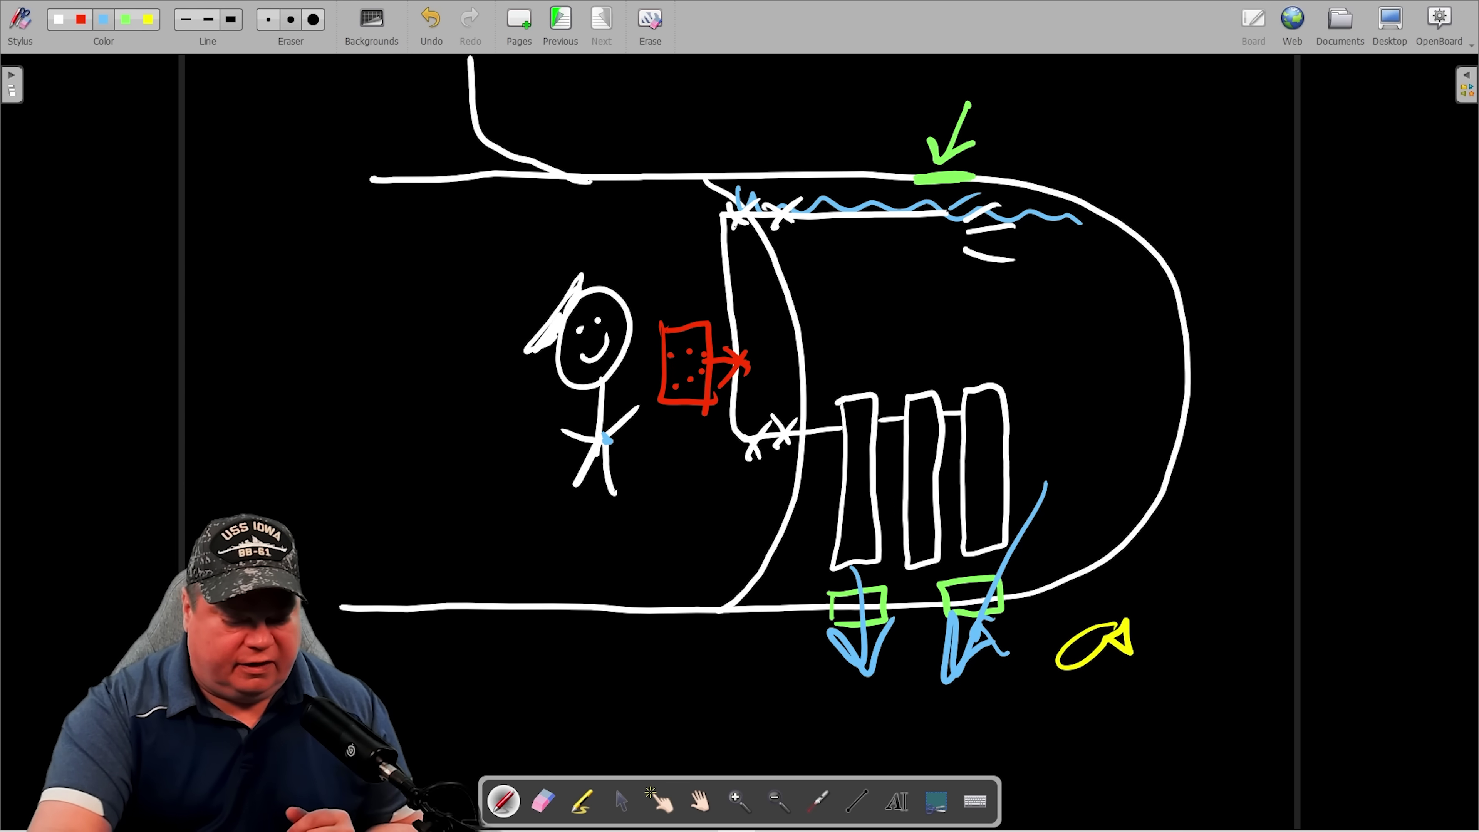
- Draw short white air-rush strokes just beneath the green top vent
{"action": "left_click", "coordinate": [58, 20]}
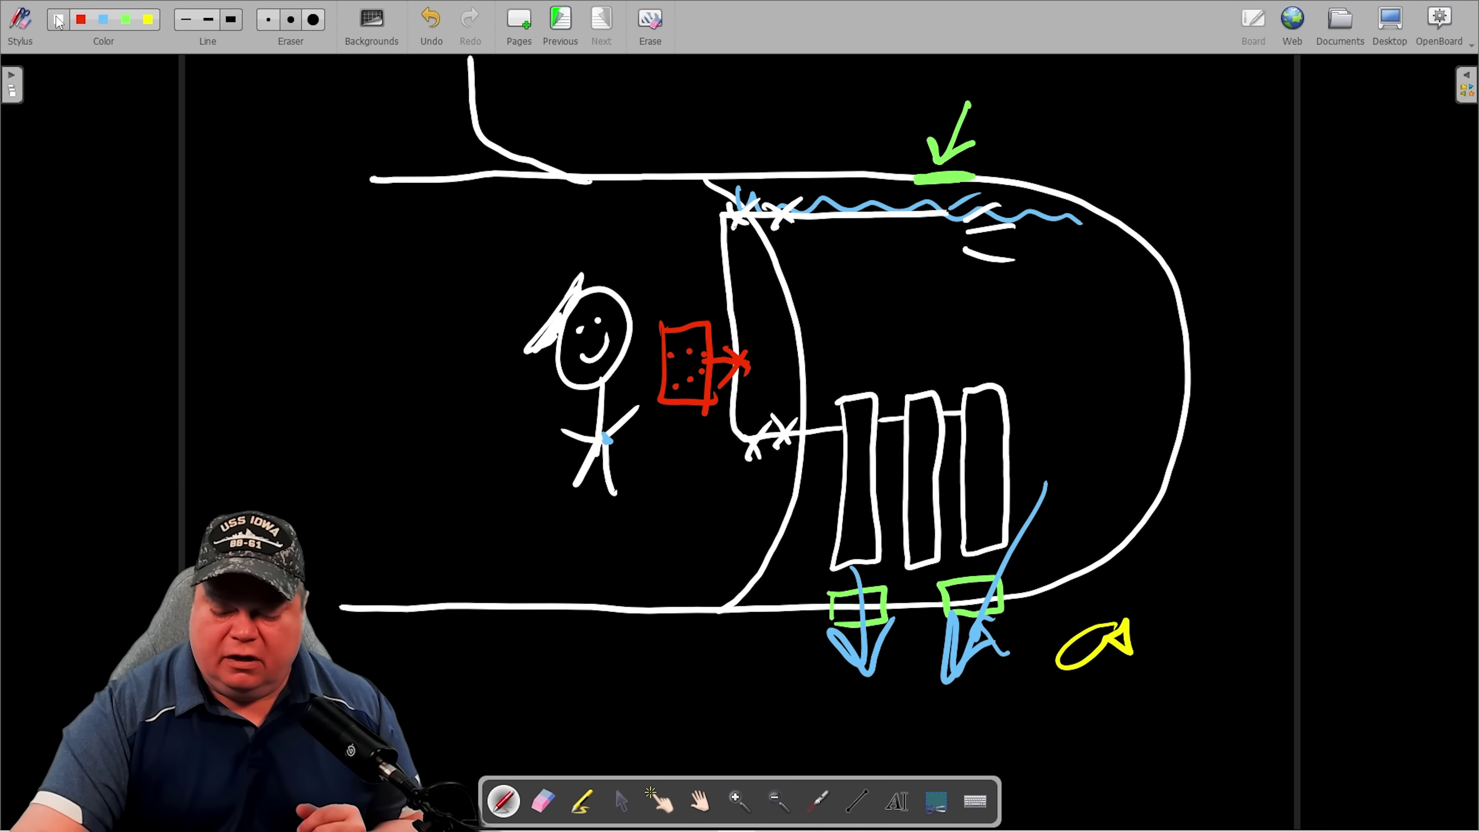
{"action": "mouse_move", "coordinate": [979, 207]}
{"action": "left_mouse_down"}
{"action": "mouse_move", "coordinate": [947, 227]}
{"action": "mouse_move", "coordinate": [985, 244]}
{"action": "left_mouse_up"}
{"action": "left_click_drag", "start_coordinate": [947, 259], "coordinate": [967, 275]}
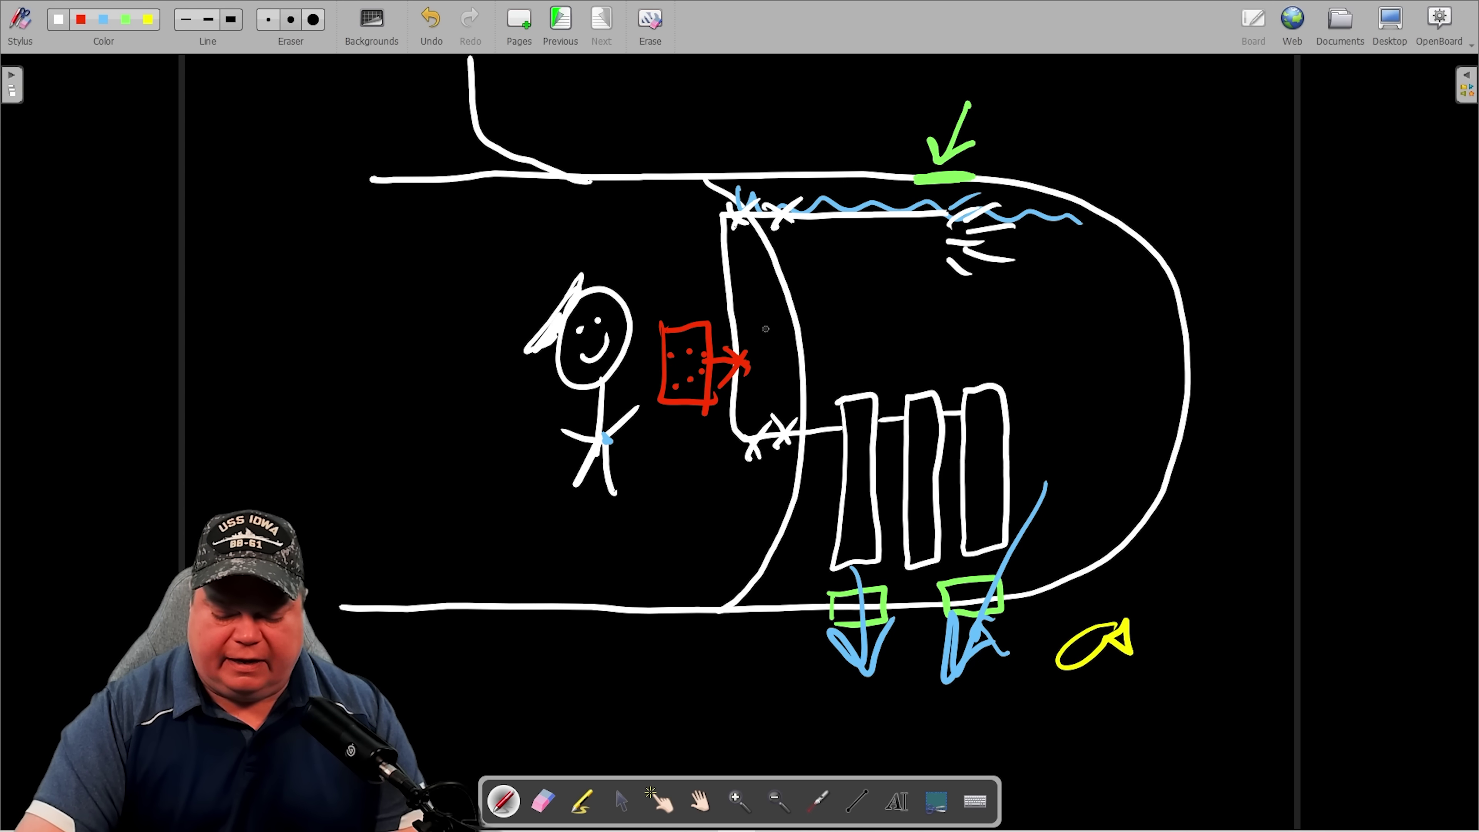
- Draw a white oval right of the red box, linked by a crossed line to the bulkhead corner
{"action": "mouse_move", "coordinate": [759, 302]}
{"action": "left_mouse_down"}
{"action": "mouse_move", "coordinate": [753, 328]}
{"action": "mouse_move", "coordinate": [770, 313]}
{"action": "mouse_move", "coordinate": [757, 304]}
{"action": "left_mouse_up"}
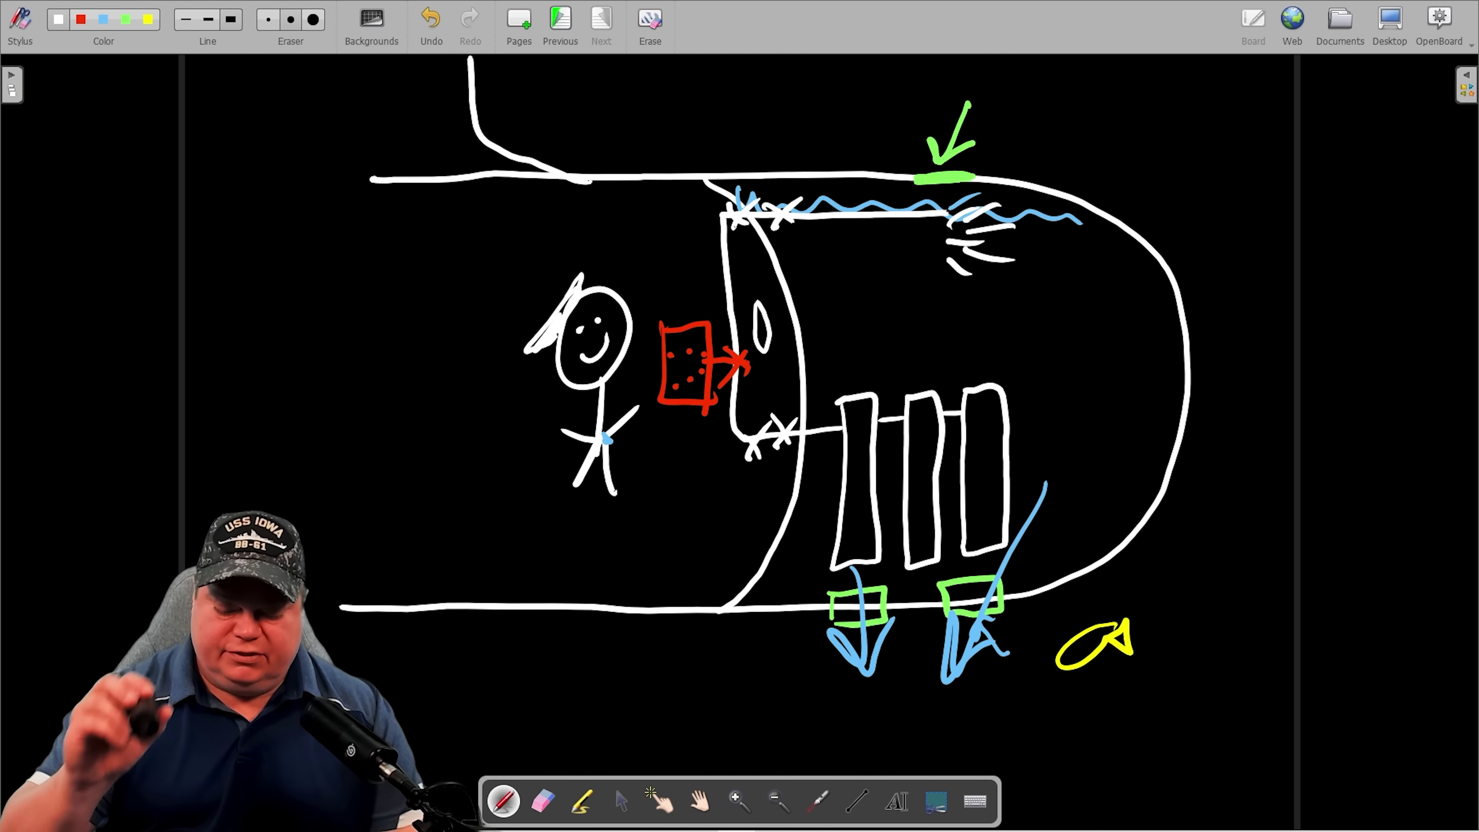
{"action": "left_click_drag", "start_coordinate": [745, 278], "coordinate": [757, 318]}
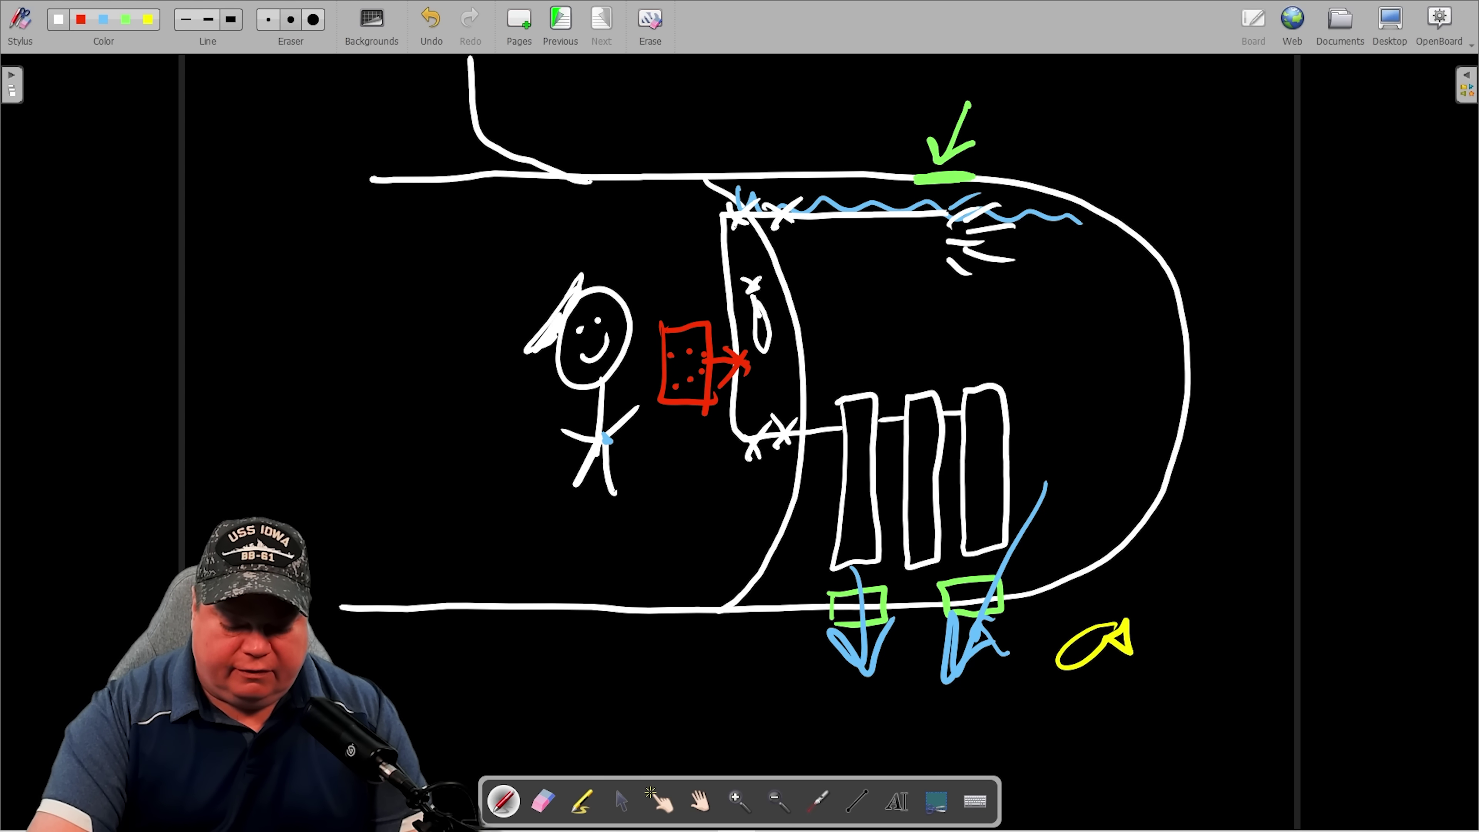
{"action": "left_click_drag", "start_coordinate": [757, 294], "coordinate": [735, 224]}
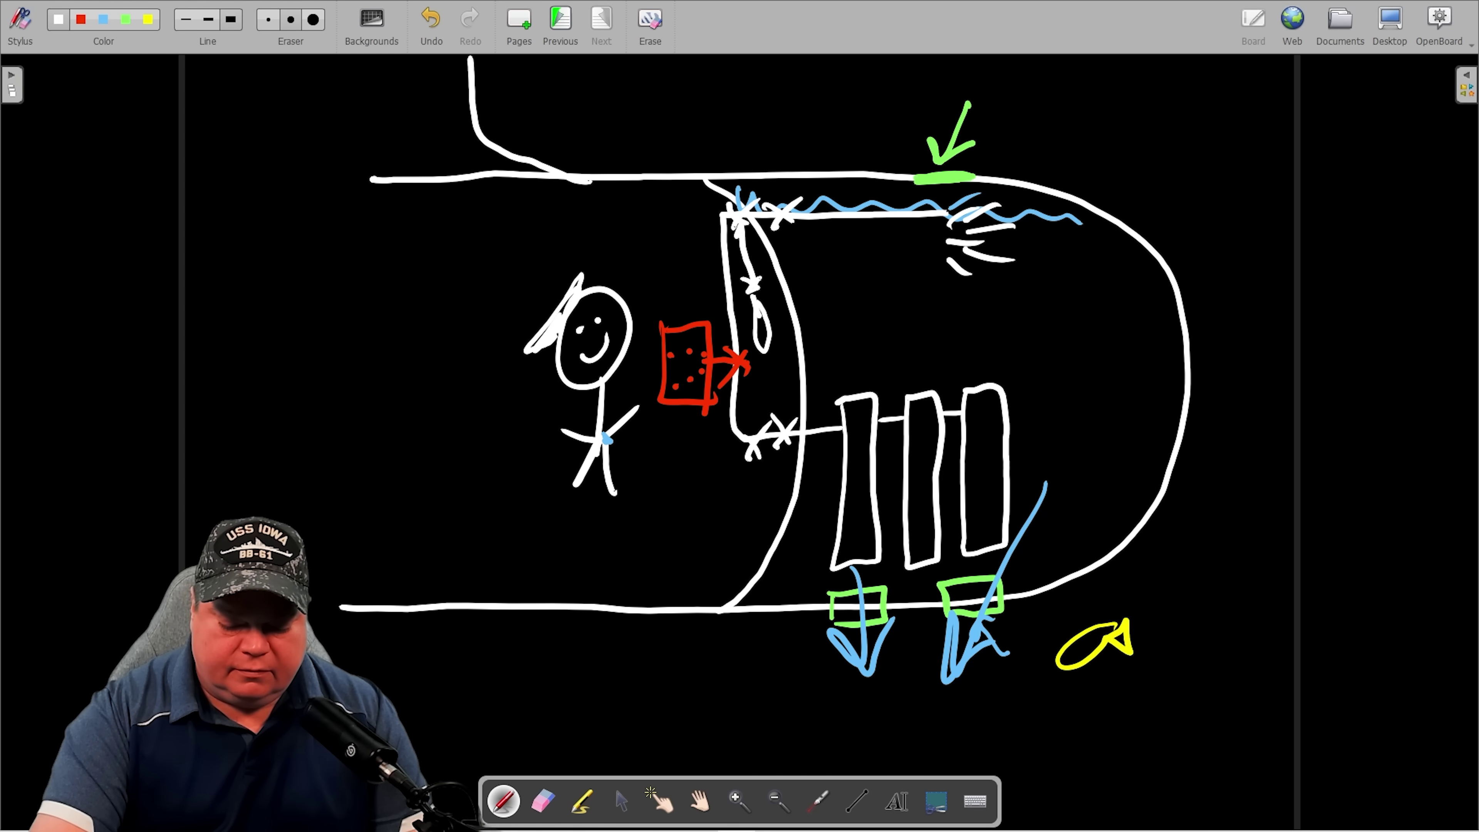
{"action": "mouse_move", "coordinate": [757, 276]}
{"action": "left_mouse_down"}
{"action": "mouse_move", "coordinate": [779, 224]}
{"action": "mouse_move", "coordinate": [777, 249]}
{"action": "left_mouse_up"}
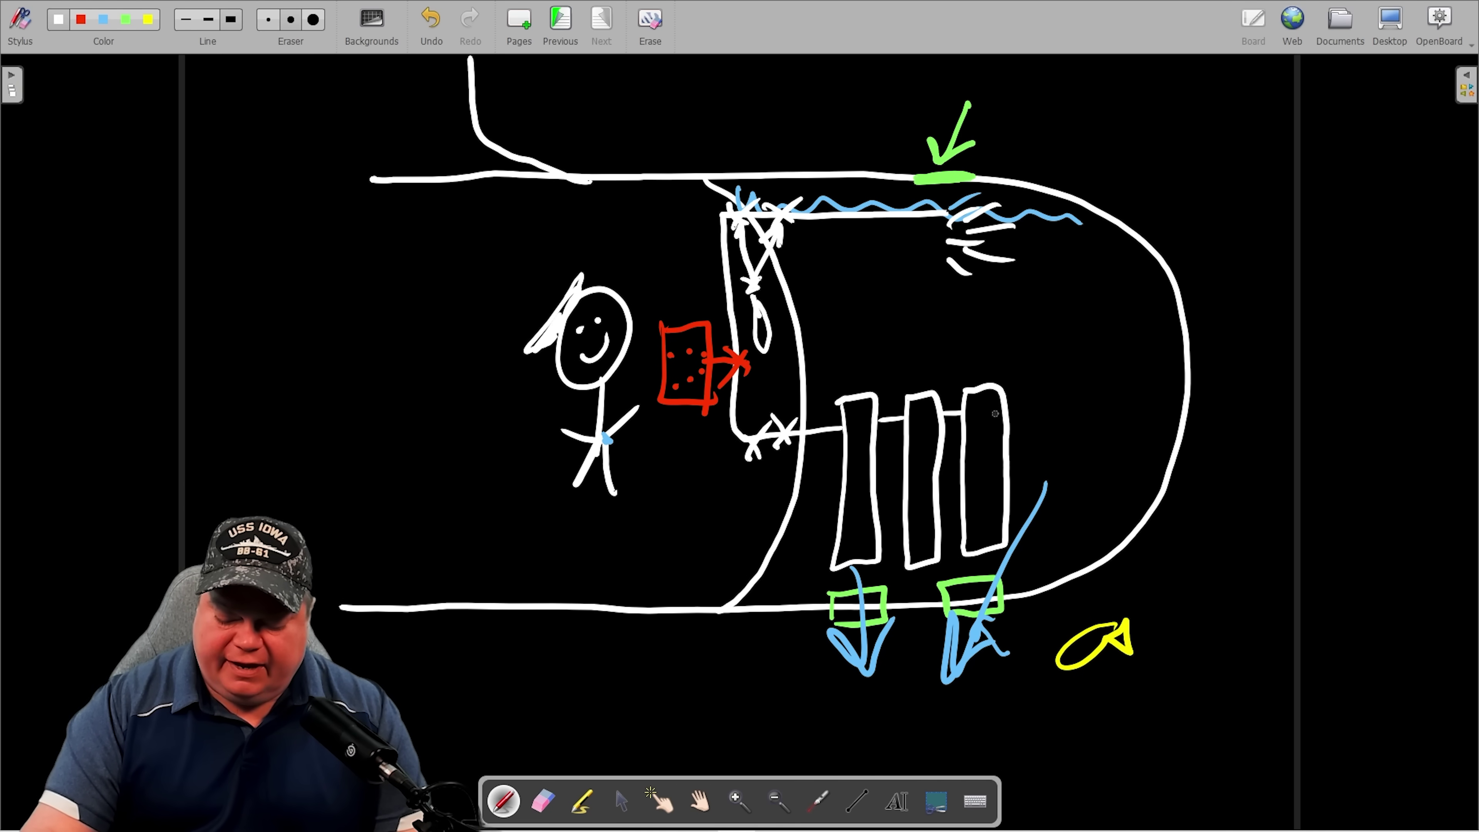
- Draw white zigzags down the right, middle and left flasks and circle the knot above the oval
{"action": "mouse_move", "coordinate": [981, 401]}
{"action": "left_mouse_down"}
{"action": "mouse_move", "coordinate": [997, 411]}
{"action": "mouse_move", "coordinate": [988, 533]}
{"action": "left_mouse_up"}
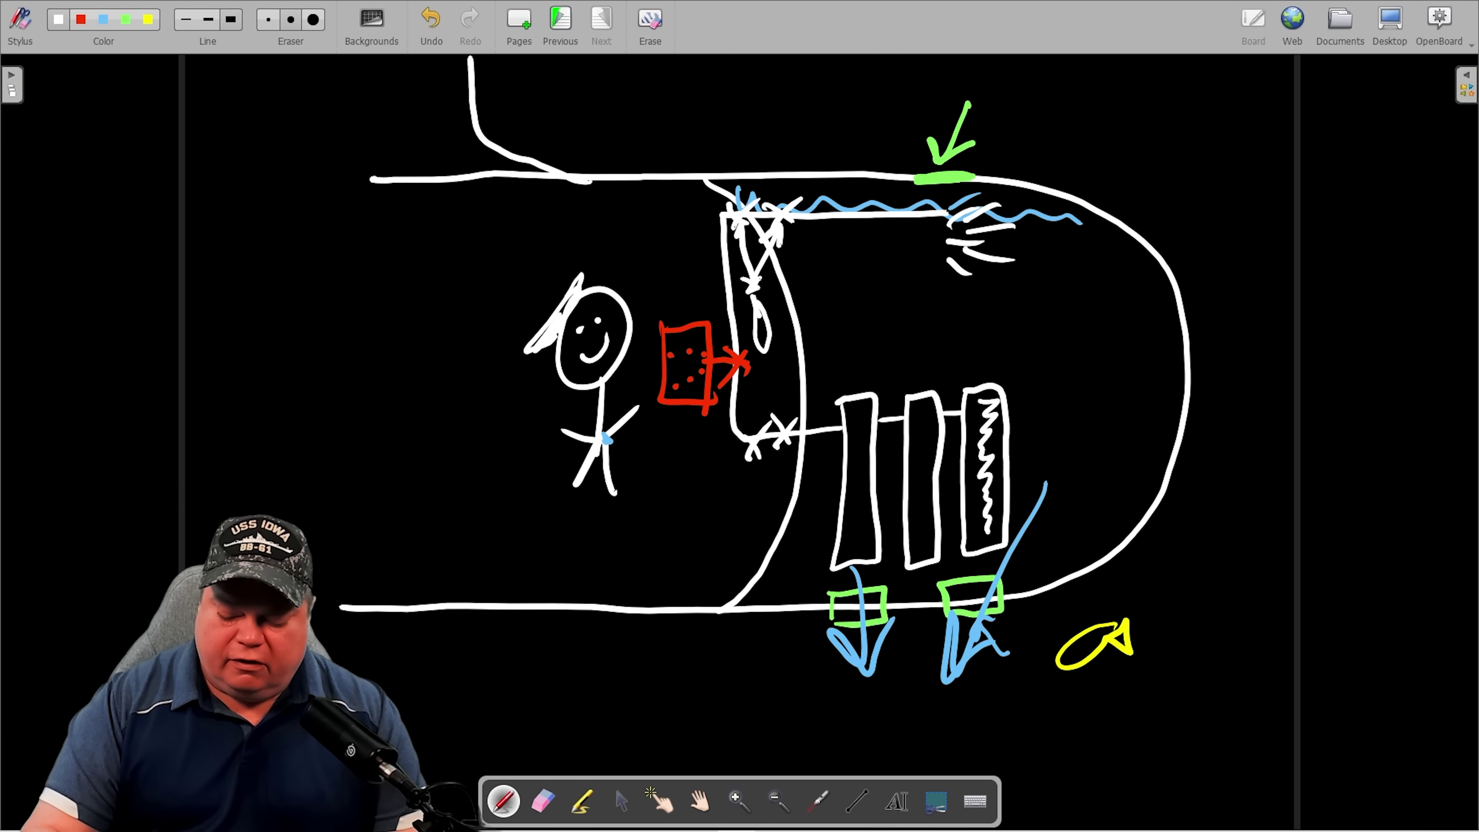
{"action": "left_click_drag", "start_coordinate": [917, 404], "coordinate": [920, 553]}
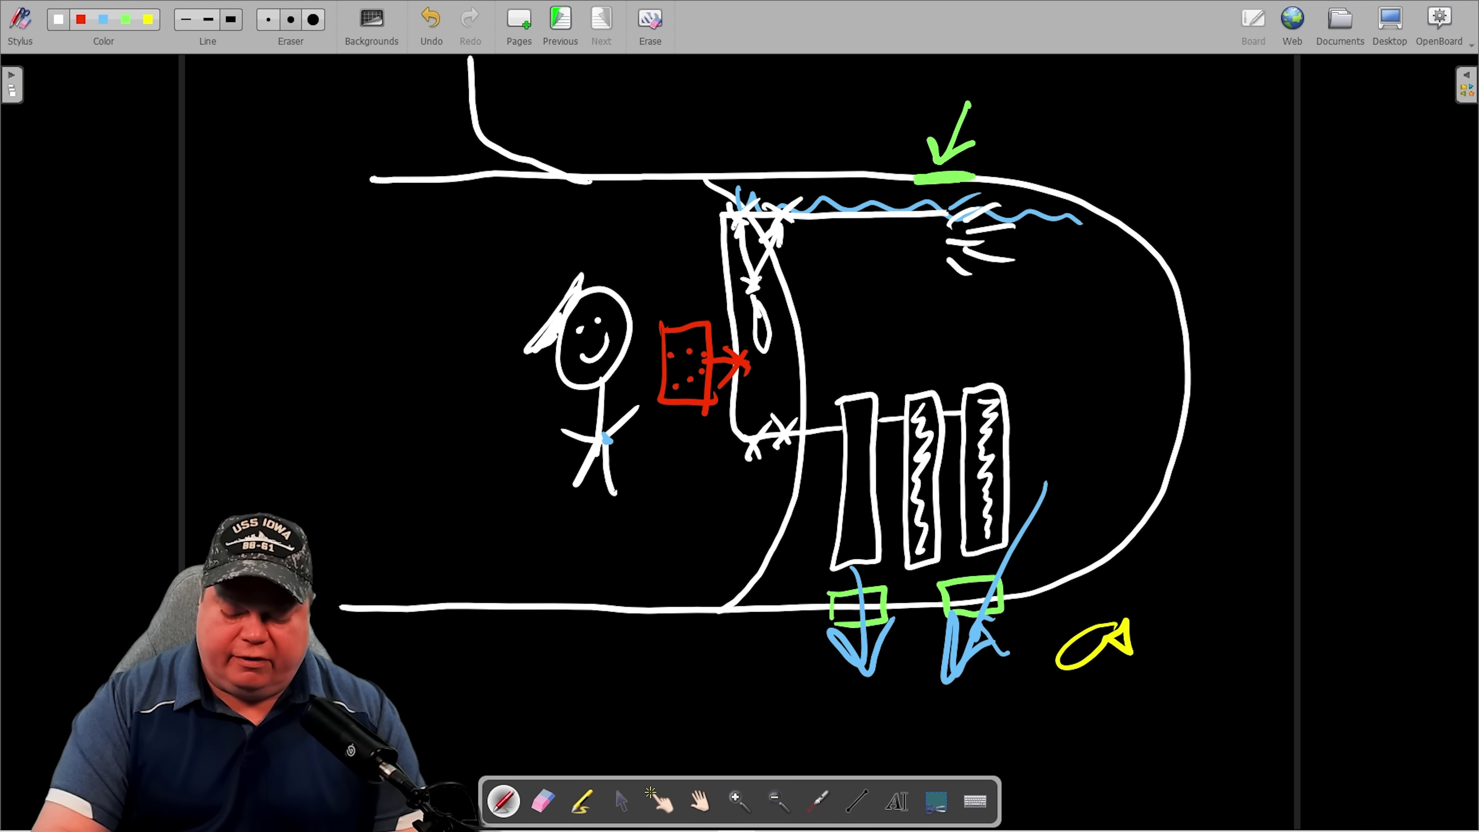
{"action": "left_click_drag", "start_coordinate": [859, 410], "coordinate": [864, 557]}
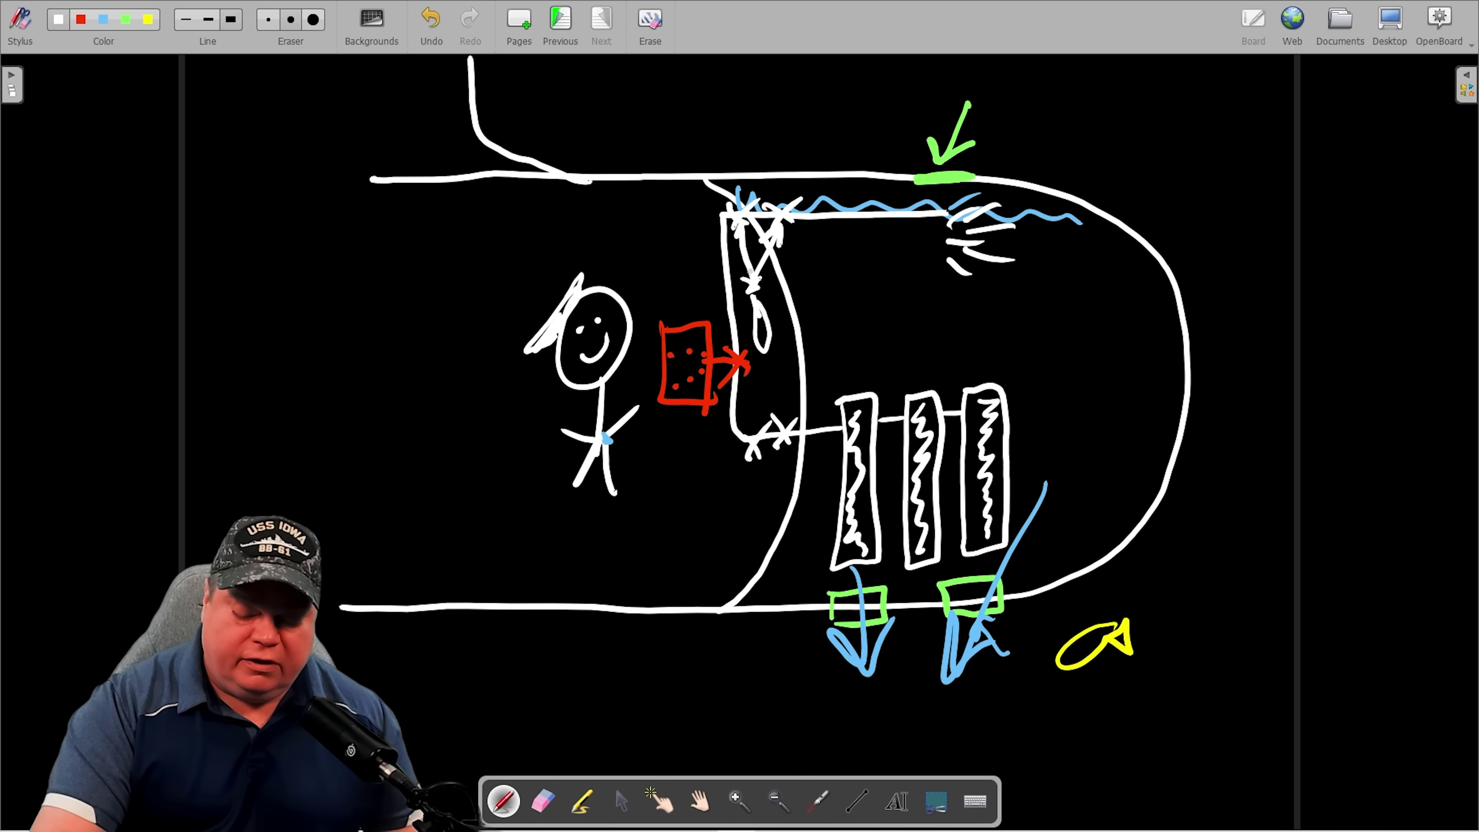
{"action": "mouse_move", "coordinate": [749, 269]}
{"action": "left_mouse_down"}
{"action": "mouse_move", "coordinate": [769, 291]}
{"action": "mouse_move", "coordinate": [758, 262]}
{"action": "left_mouse_up"}
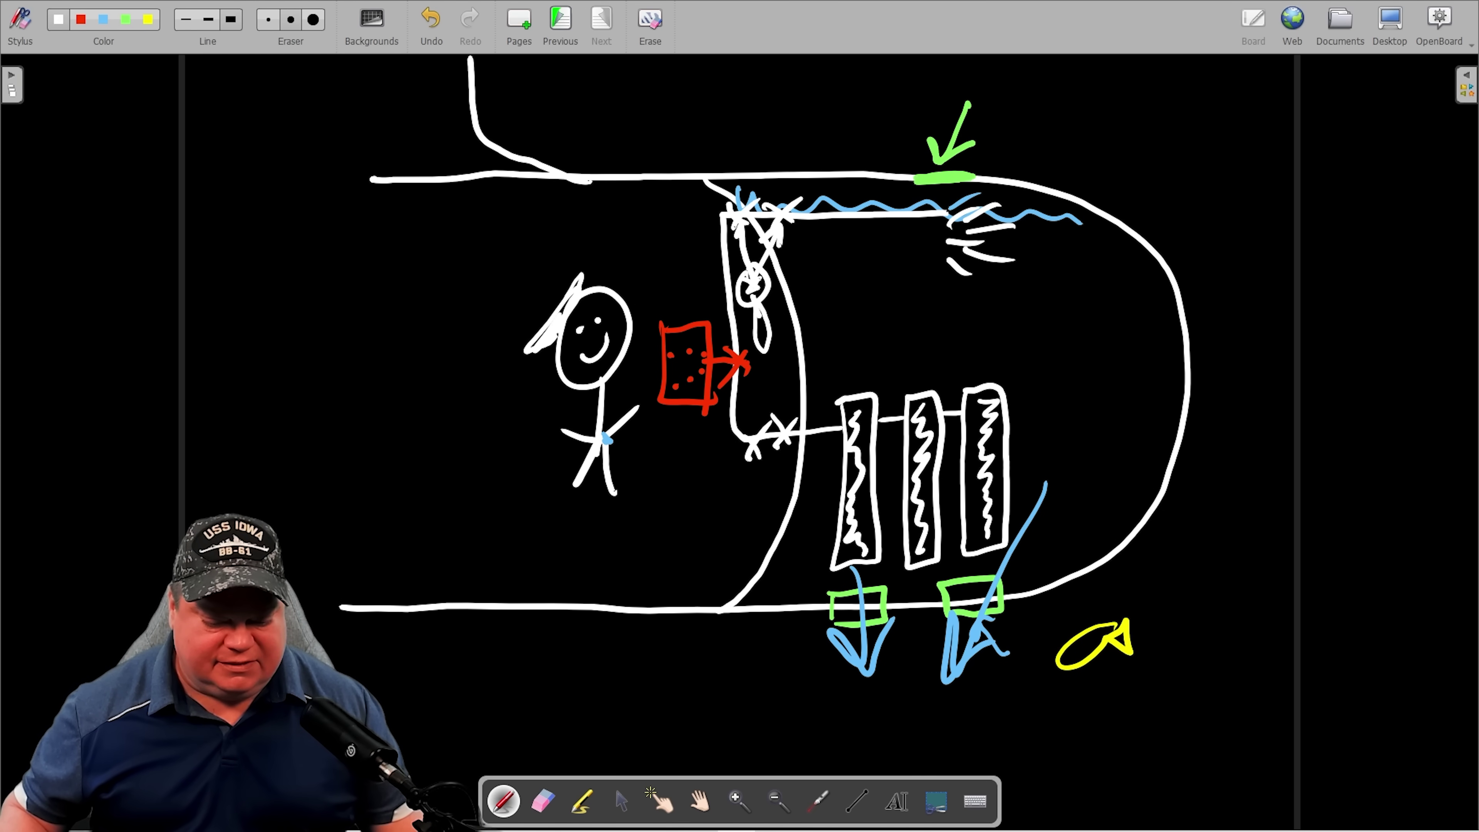
- On the full submarine page, draw a white flask in the right section with a pipe running left
{"action": "left_click", "coordinate": [561, 19]}
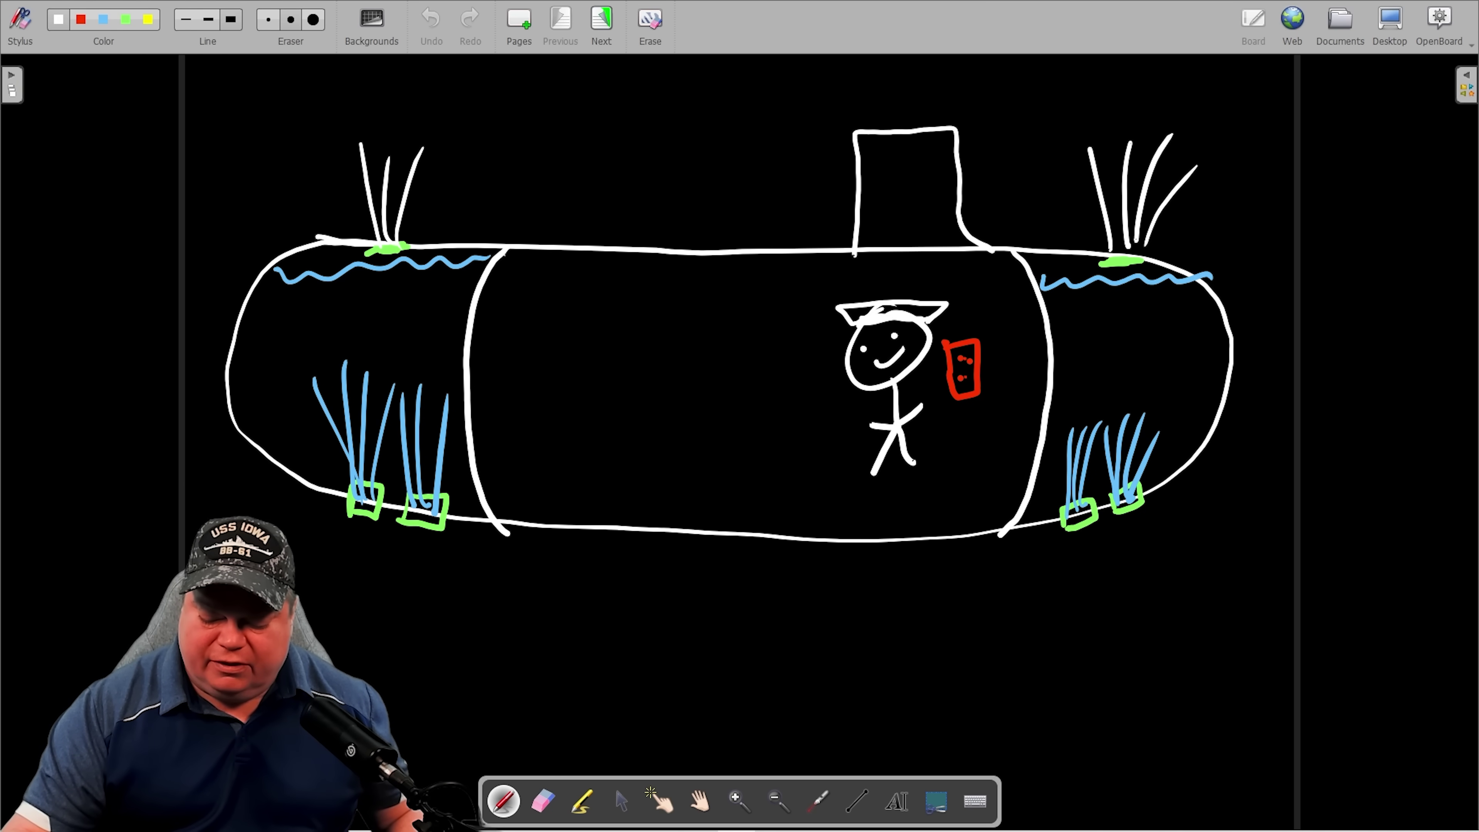
{"action": "mouse_move", "coordinate": [1073, 367]}
{"action": "left_mouse_down"}
{"action": "mouse_move", "coordinate": [1071, 414]}
{"action": "mouse_move", "coordinate": [1105, 375]}
{"action": "mouse_move", "coordinate": [1072, 415]}
{"action": "mouse_move", "coordinate": [979, 365]}
{"action": "mouse_move", "coordinate": [1004, 294]}
{"action": "mouse_move", "coordinate": [1069, 285]}
{"action": "left_mouse_up"}
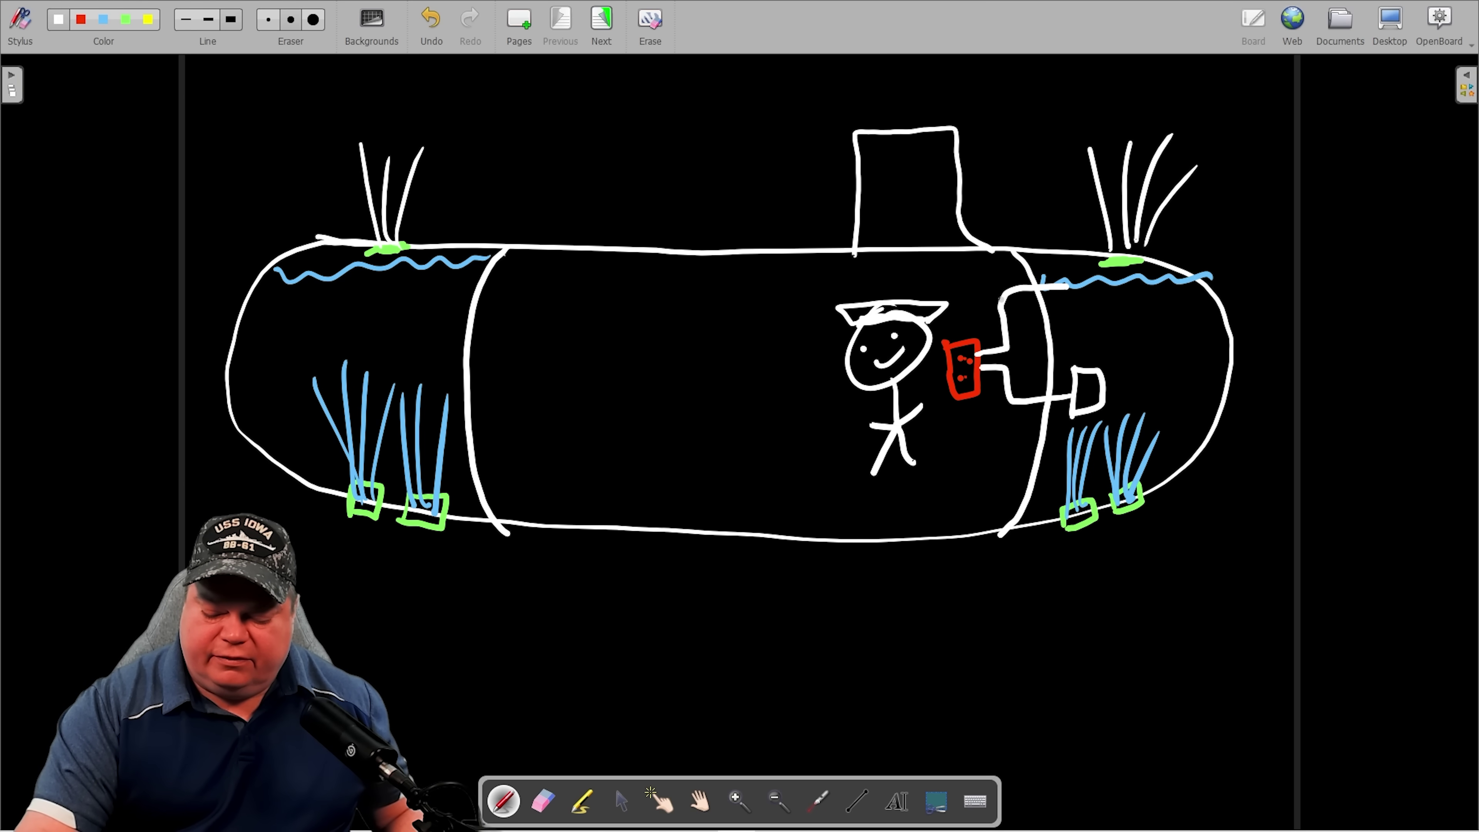
{"action": "mouse_move", "coordinate": [1005, 299]}
{"action": "left_mouse_down"}
{"action": "mouse_move", "coordinate": [422, 312]}
{"action": "mouse_move", "coordinate": [423, 390]}
{"action": "left_mouse_up"}
- Add boxes in the left tank and connect pipes beside the red box and right bulkhead
{"action": "mouse_move", "coordinate": [421, 337]}
{"action": "left_mouse_down"}
{"action": "mouse_move", "coordinate": [450, 336]}
{"action": "mouse_move", "coordinate": [422, 389]}
{"action": "mouse_move", "coordinate": [387, 353]}
{"action": "mouse_move", "coordinate": [382, 385]}
{"action": "left_mouse_up"}
{"action": "mouse_move", "coordinate": [382, 335]}
{"action": "left_mouse_down"}
{"action": "mouse_move", "coordinate": [410, 372]}
{"action": "mouse_move", "coordinate": [384, 387]}
{"action": "mouse_move", "coordinate": [463, 341]}
{"action": "mouse_move", "coordinate": [843, 335]}
{"action": "left_mouse_up"}
{"action": "left_click_drag", "start_coordinate": [941, 331], "coordinate": [964, 341]}
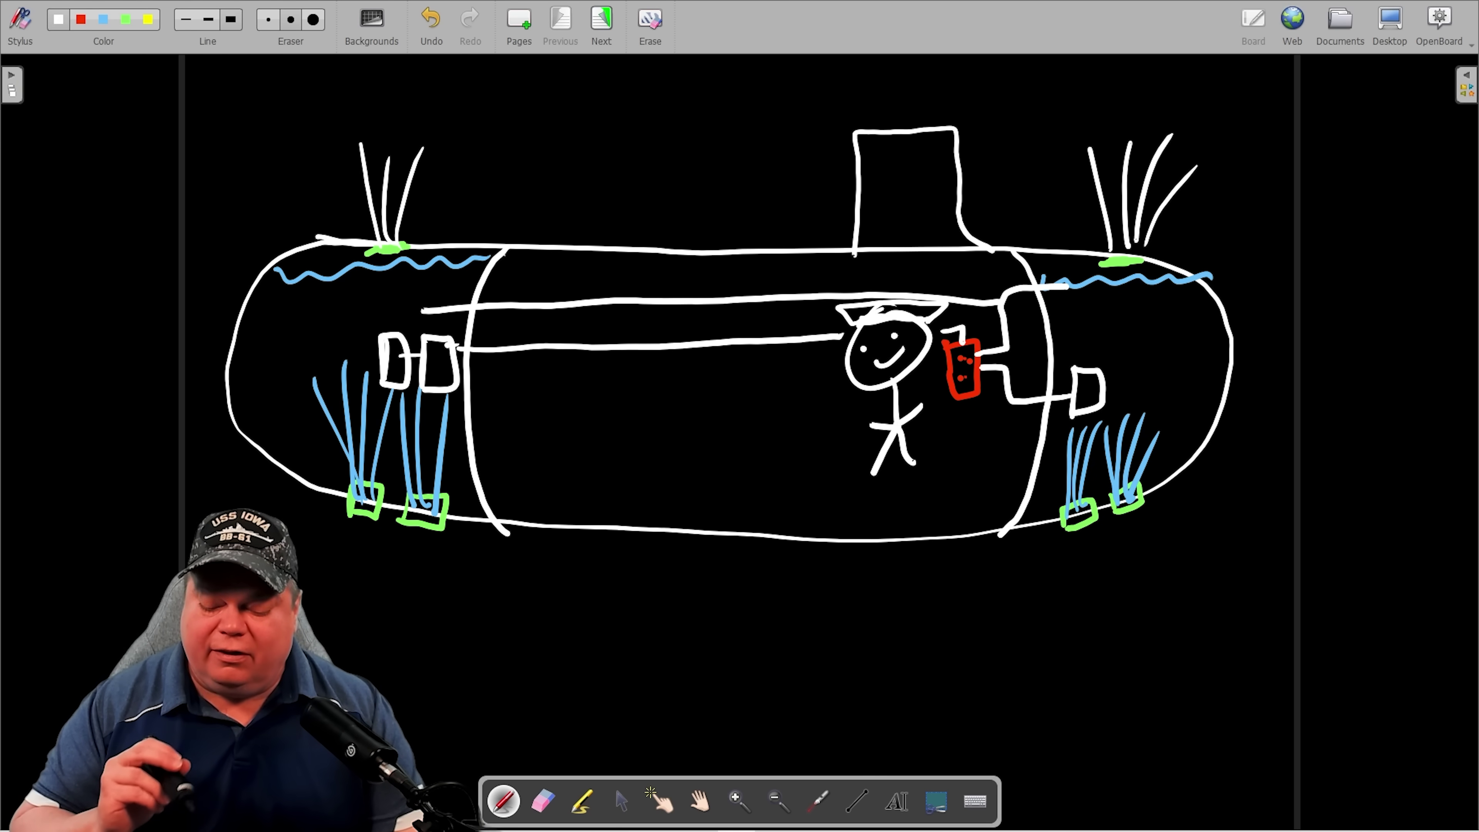
{"action": "mouse_move", "coordinate": [1034, 391]}
{"action": "left_mouse_down"}
{"action": "mouse_move", "coordinate": [1030, 409]}
{"action": "mouse_move", "coordinate": [1041, 387]}
{"action": "mouse_move", "coordinate": [1042, 408]}
{"action": "left_mouse_up"}
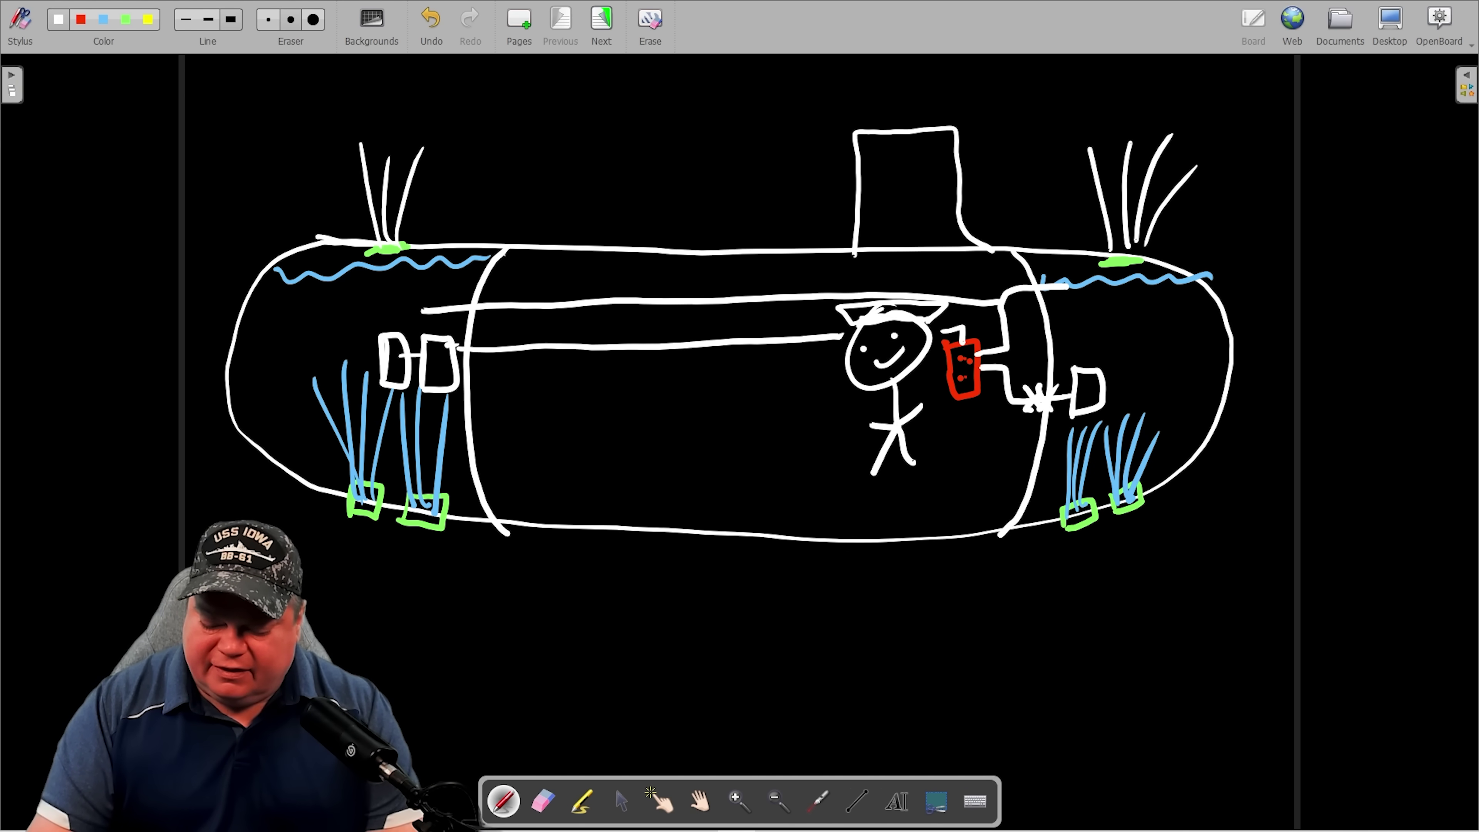
- In yellow, draw two lines across the aft tank's blue vents, a loop, and two upright strokes near its top
{"action": "left_click", "coordinate": [147, 22]}
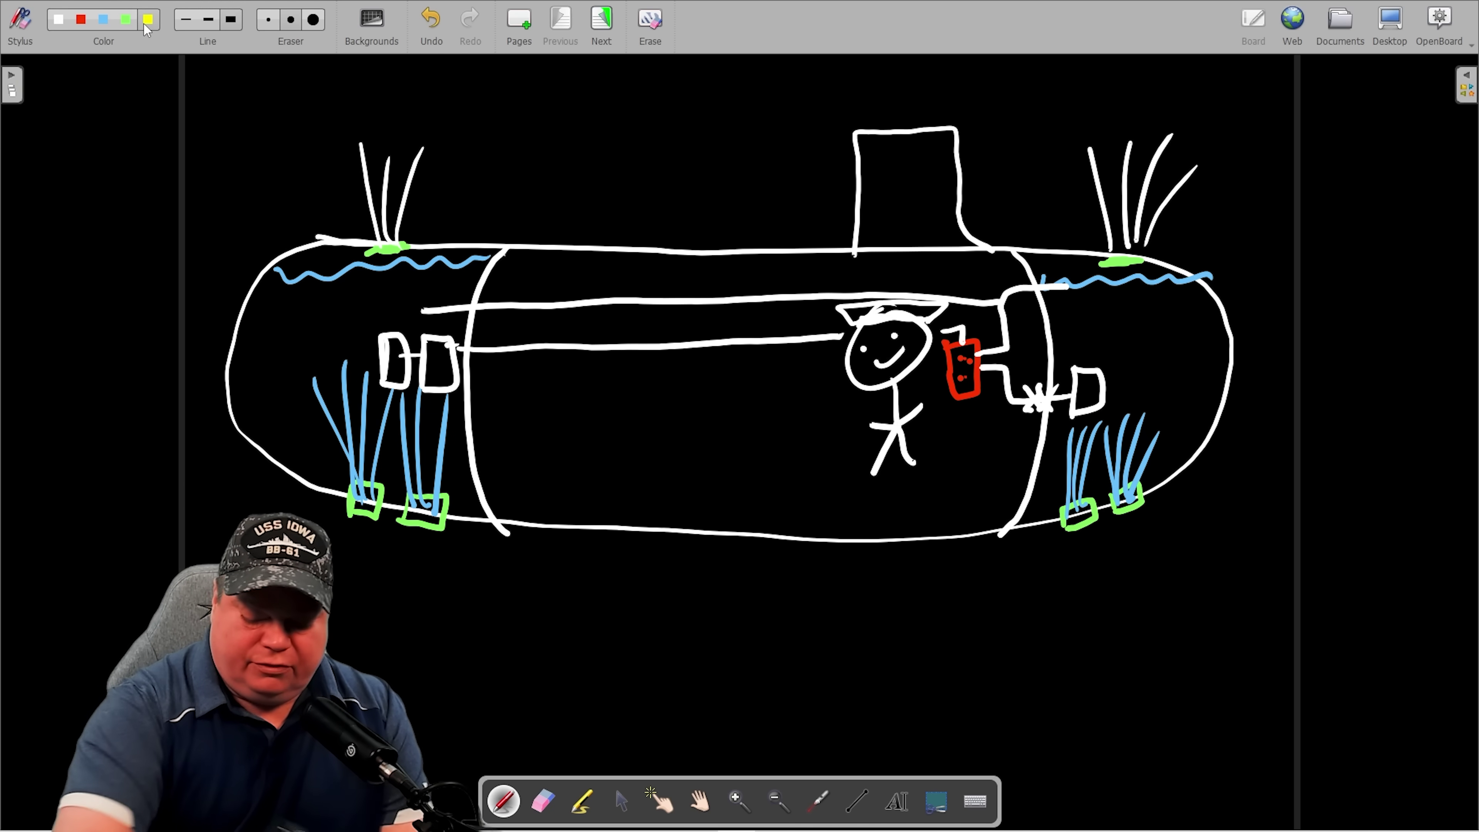
{"action": "left_click_drag", "start_coordinate": [1003, 453], "coordinate": [1167, 434]}
{"action": "left_click_drag", "start_coordinate": [983, 486], "coordinate": [1179, 450]}
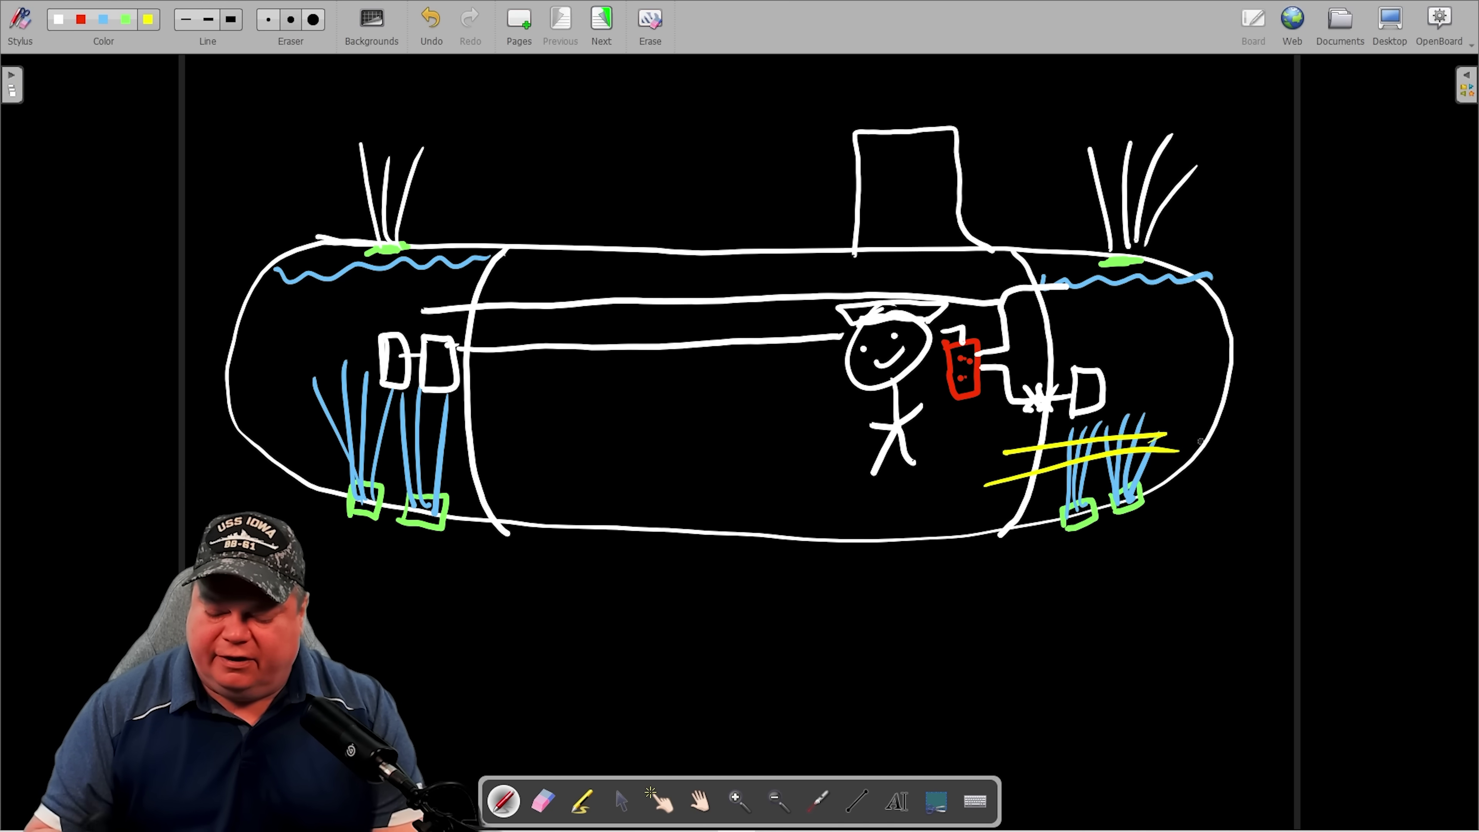
{"action": "mouse_move", "coordinate": [1206, 335]}
{"action": "left_mouse_down"}
{"action": "mouse_move", "coordinate": [1173, 371]}
{"action": "mouse_move", "coordinate": [1193, 305]}
{"action": "left_mouse_up"}
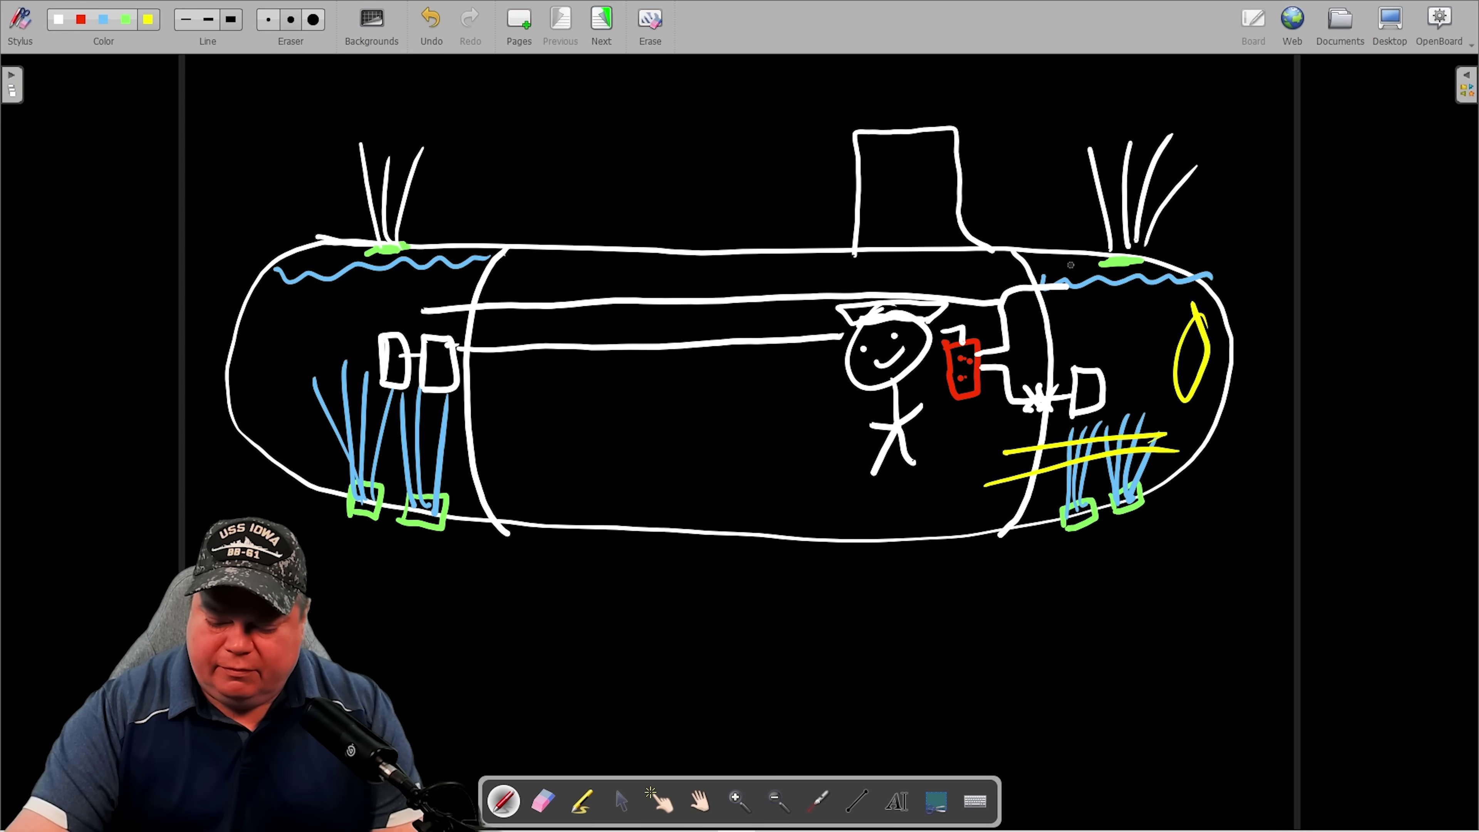
{"action": "mouse_move", "coordinate": [1078, 255]}
{"action": "left_mouse_down"}
{"action": "mouse_move", "coordinate": [1081, 351]}
{"action": "mouse_move", "coordinate": [1061, 324]}
{"action": "left_mouse_up"}
{"action": "left_click_drag", "start_coordinate": [1153, 260], "coordinate": [1157, 325]}
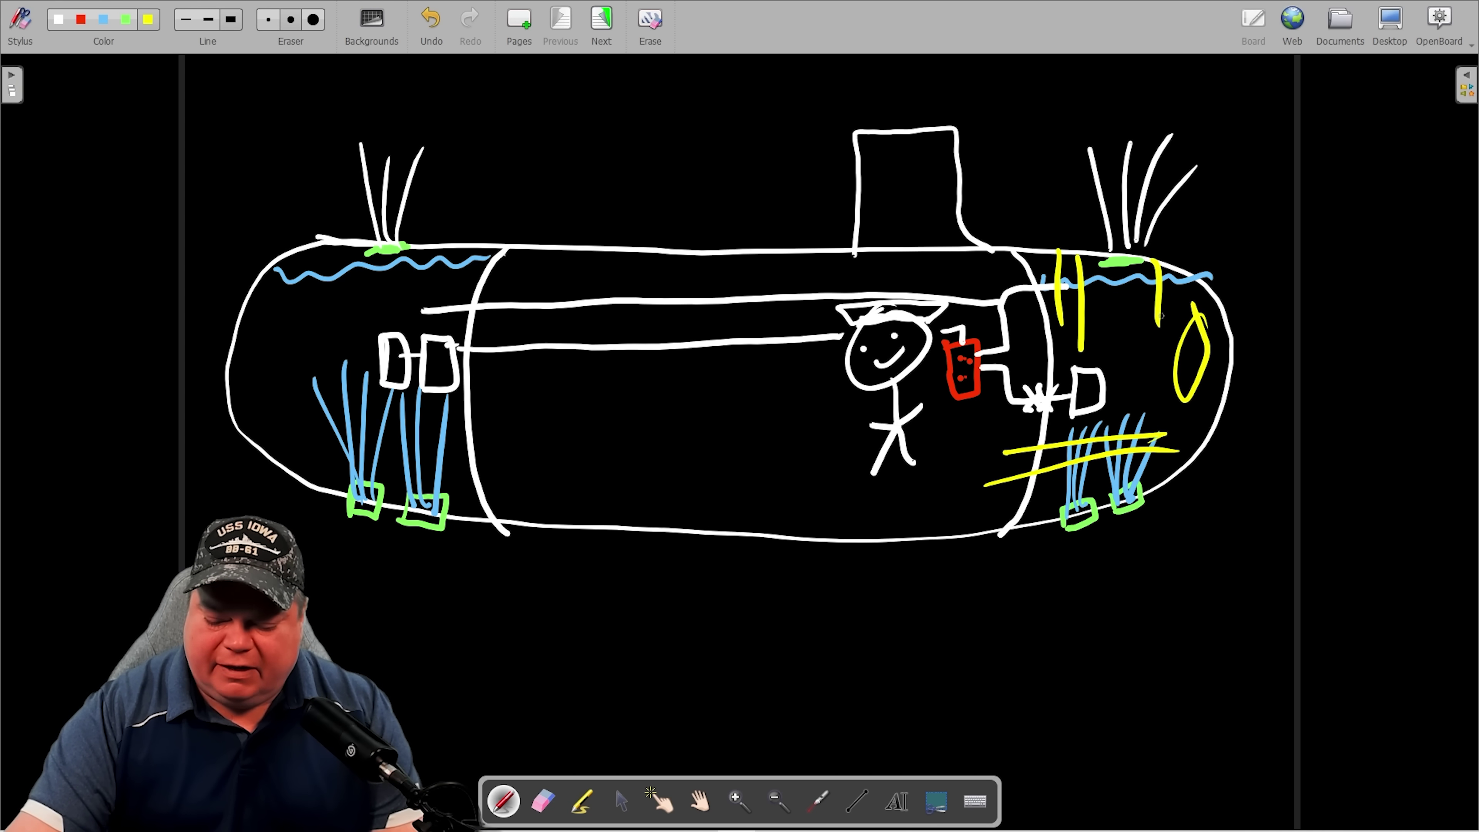